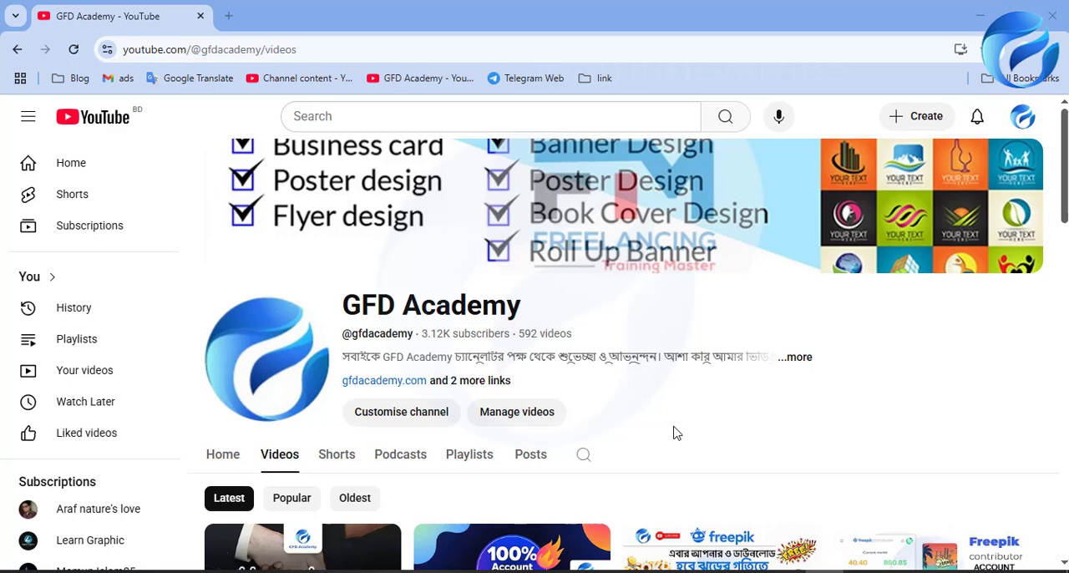
scroll(677, 433, down, 2)
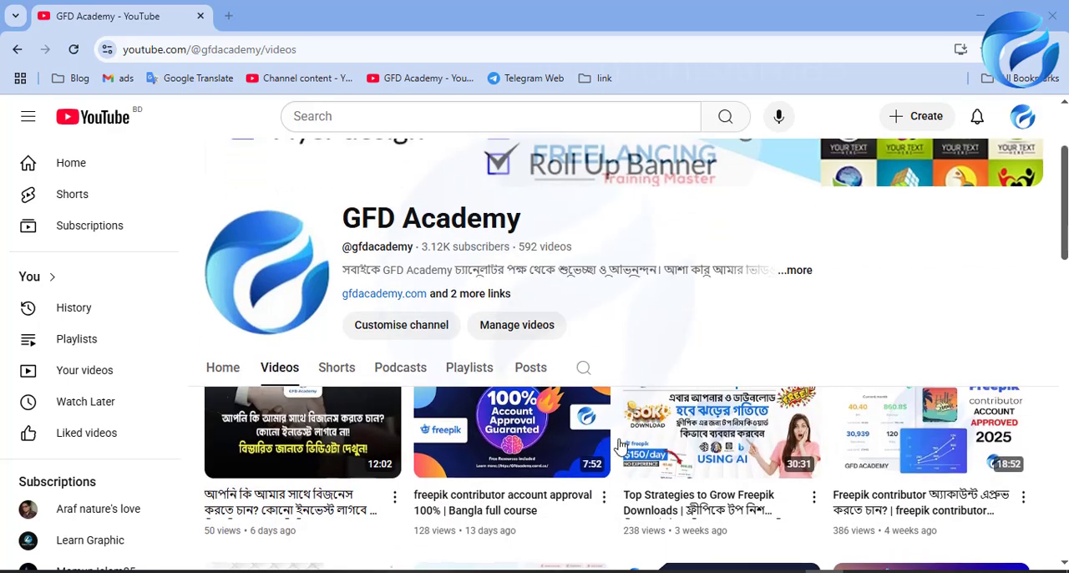
mouse_move(512, 450)
scroll(788, 434, up, 2)
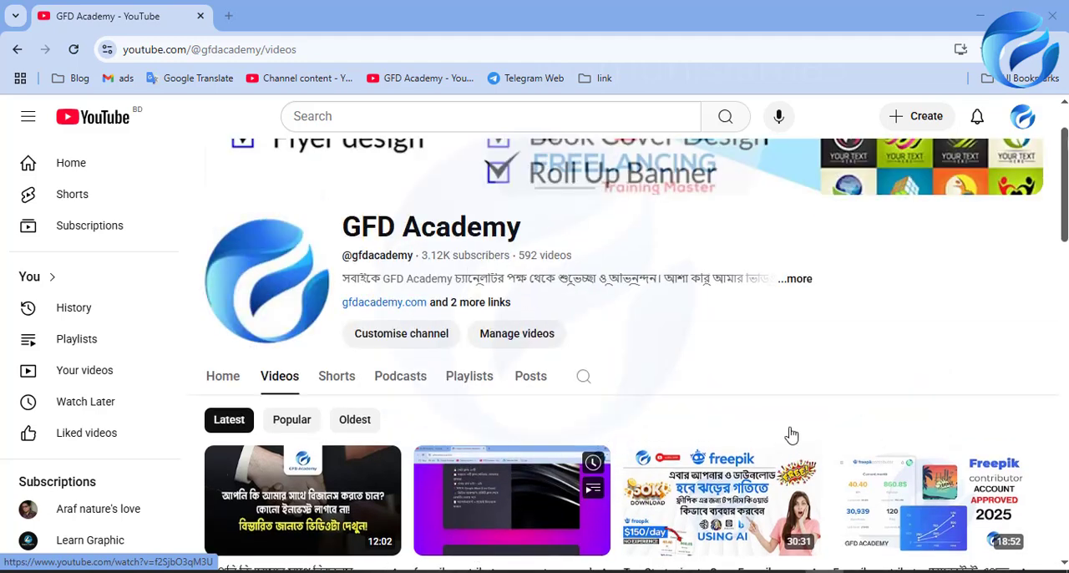
scroll(878, 432, down, 1)
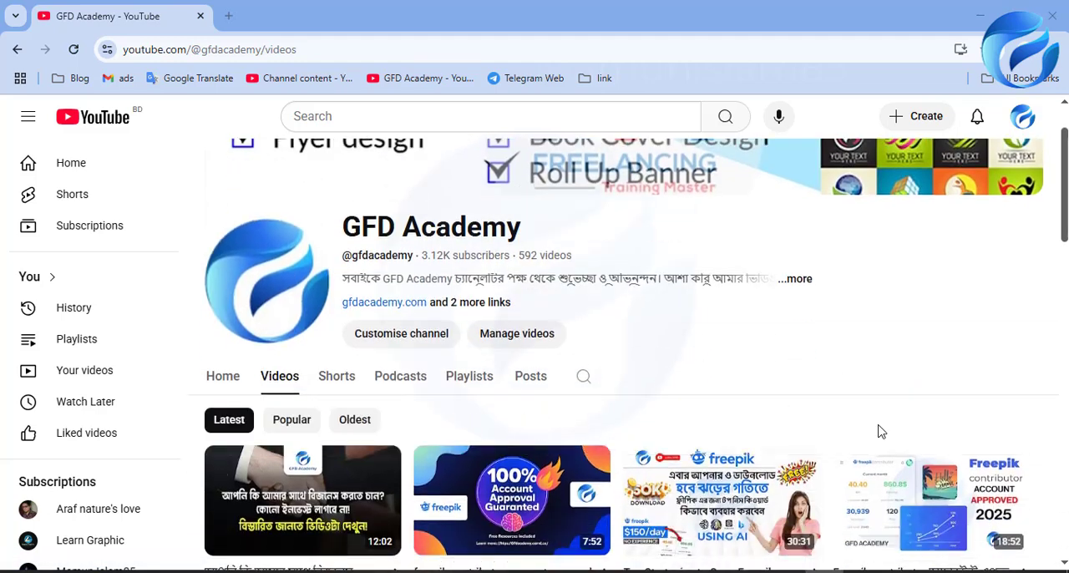
scroll(878, 432, up, 1)
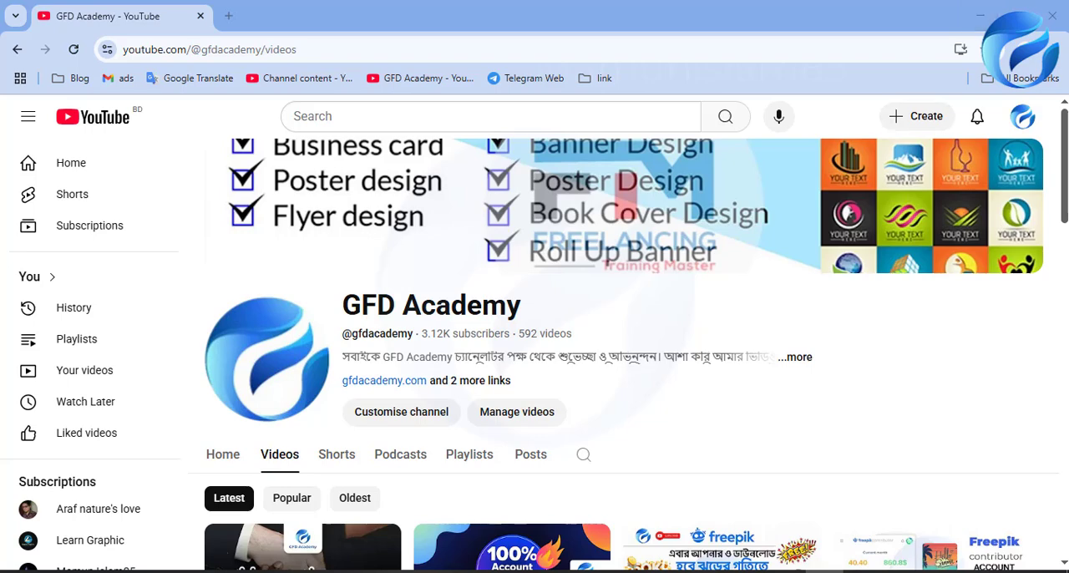
Step: Open the close-up-skin-pores-face-care-routine and side-view-beautiful-woman-posing-artistic-way images from the Downloads folder in Photoshop
mouse_move(267, 571)
click(296, 517)
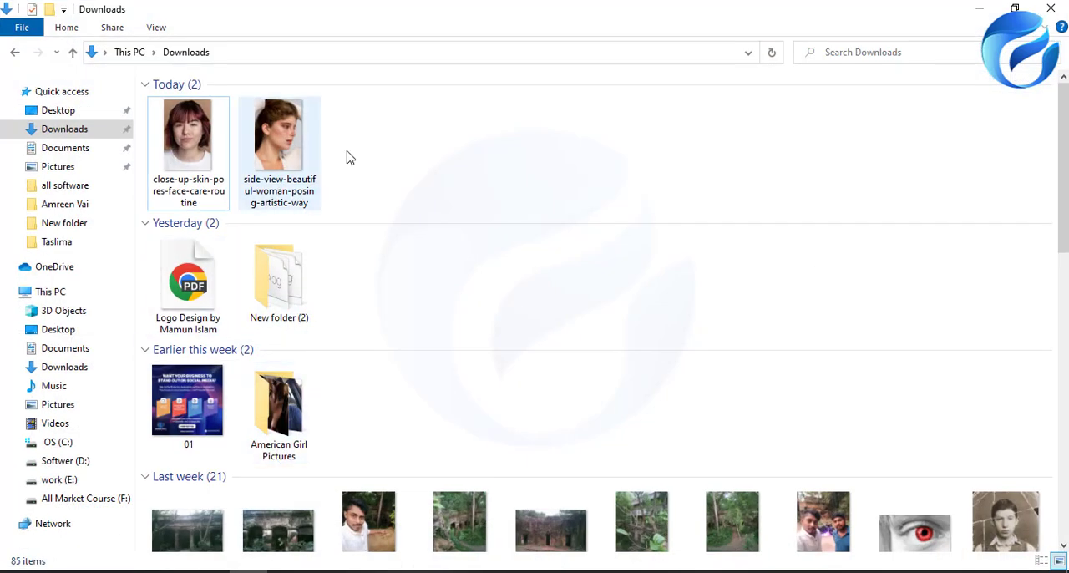
drag(368, 138, 167, 155)
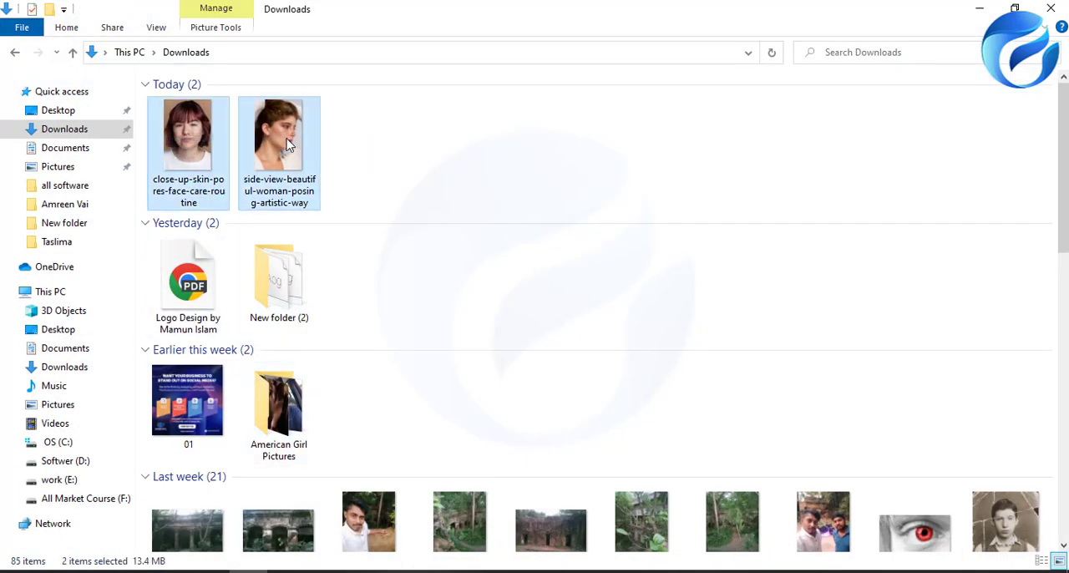
drag(294, 154, 587, 8)
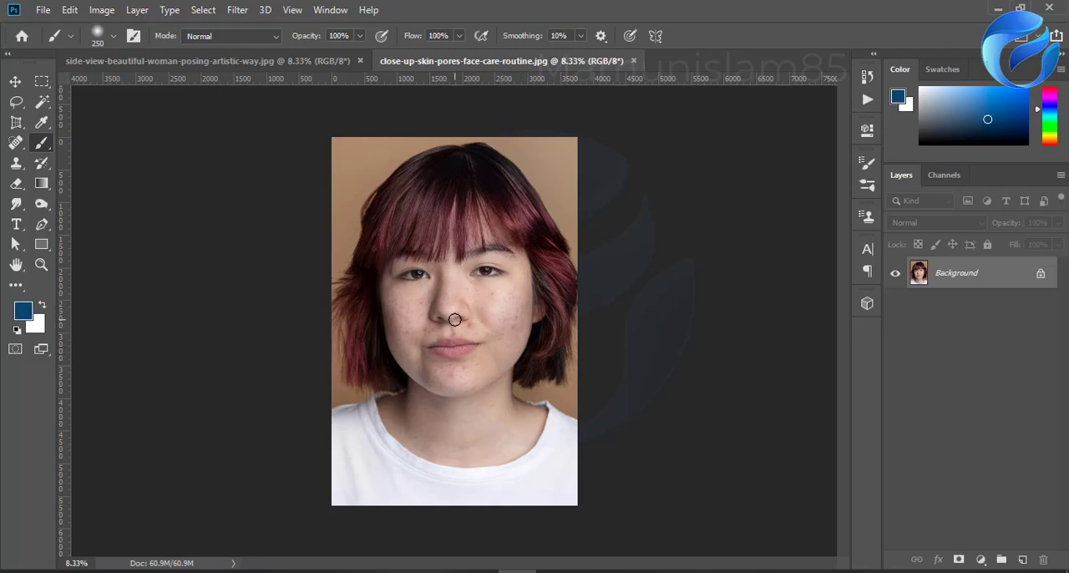
Step: Examine the facial skin blemishes up close in the close-up-skin-pores portrait and in the side-view-beautiful-woman portrait
scroll(518, 321, up, 6)
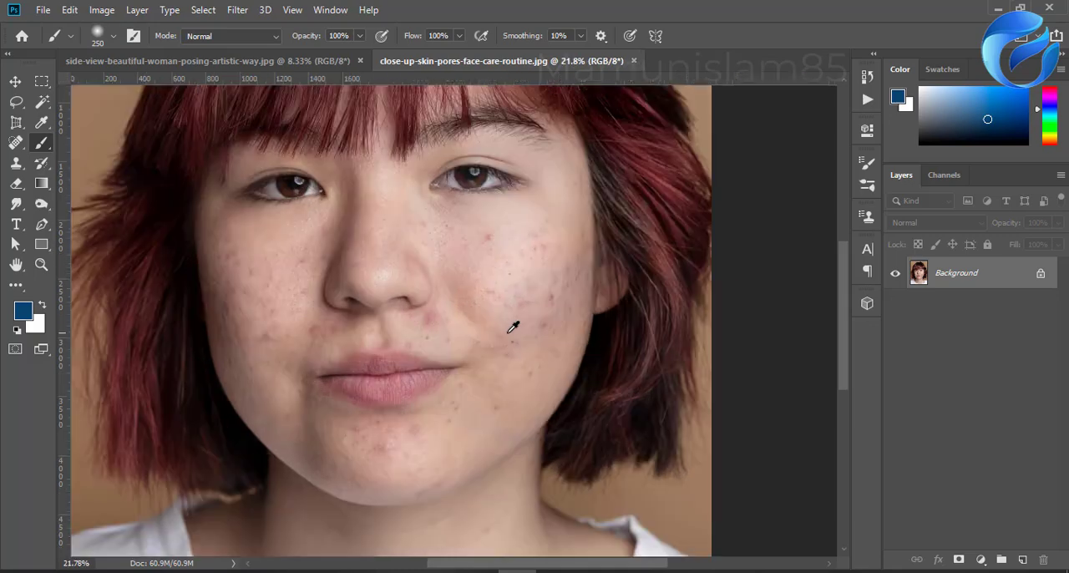
scroll(526, 292, up, 2)
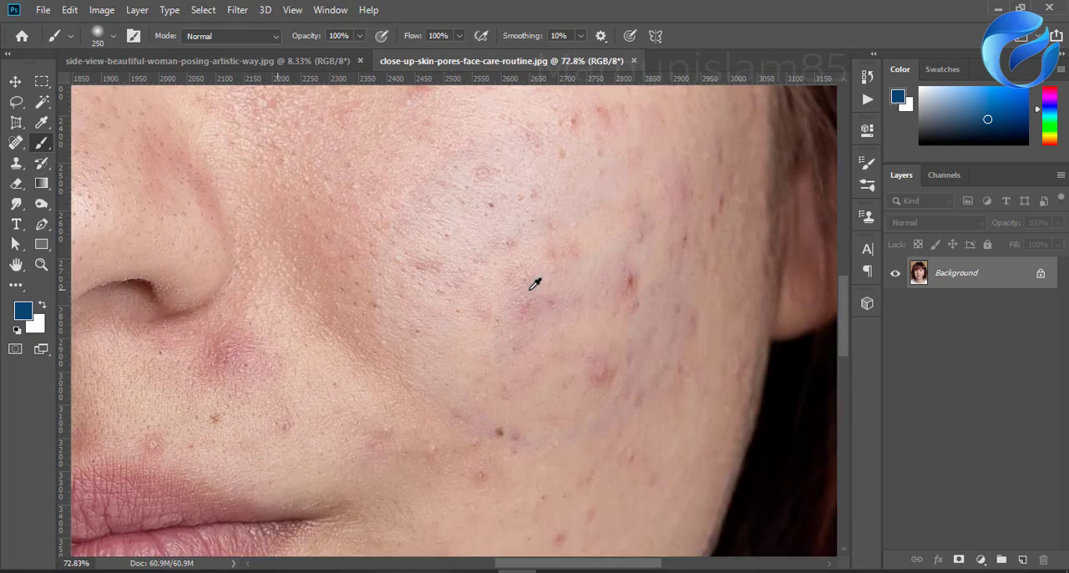
scroll(502, 351, down, 4)
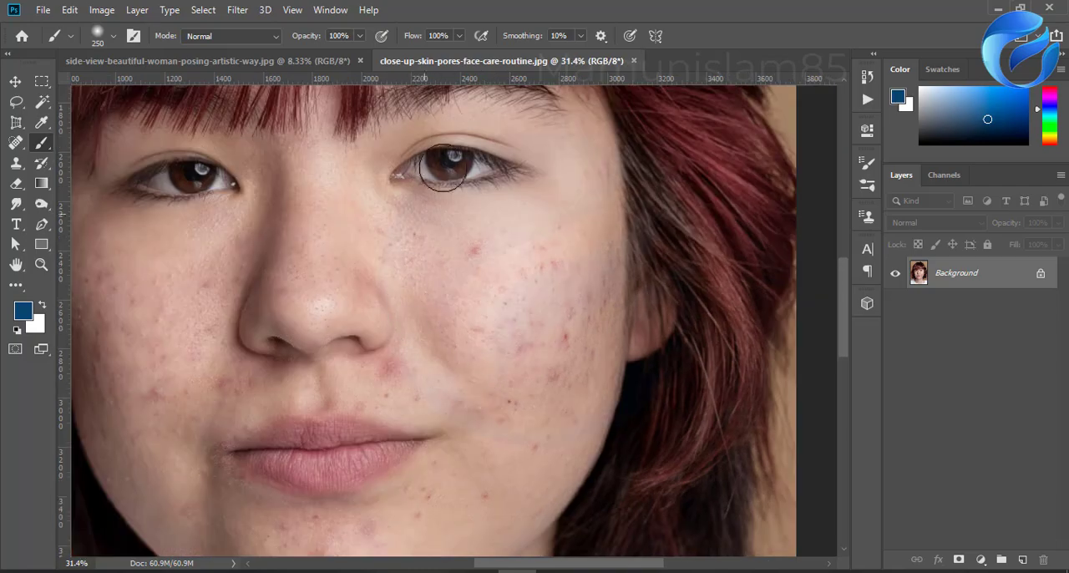
click(291, 62)
scroll(479, 332, up, 1)
scroll(478, 331, up, 5)
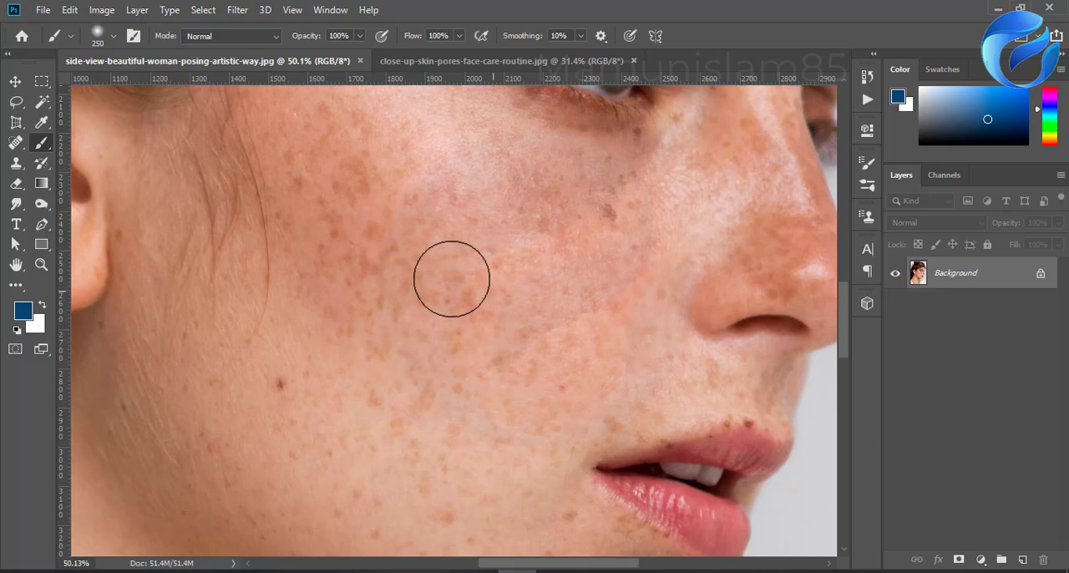
scroll(466, 351, down, 4)
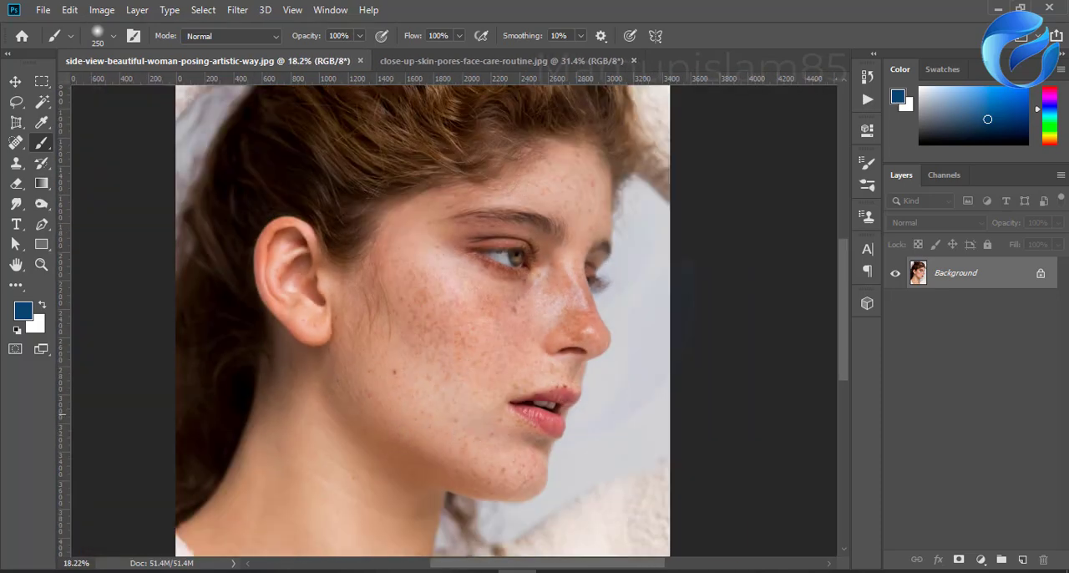
Step: Duplicate the Background layer of the side-view portrait and invert the copy's colors
drag(957, 279, 1022, 558)
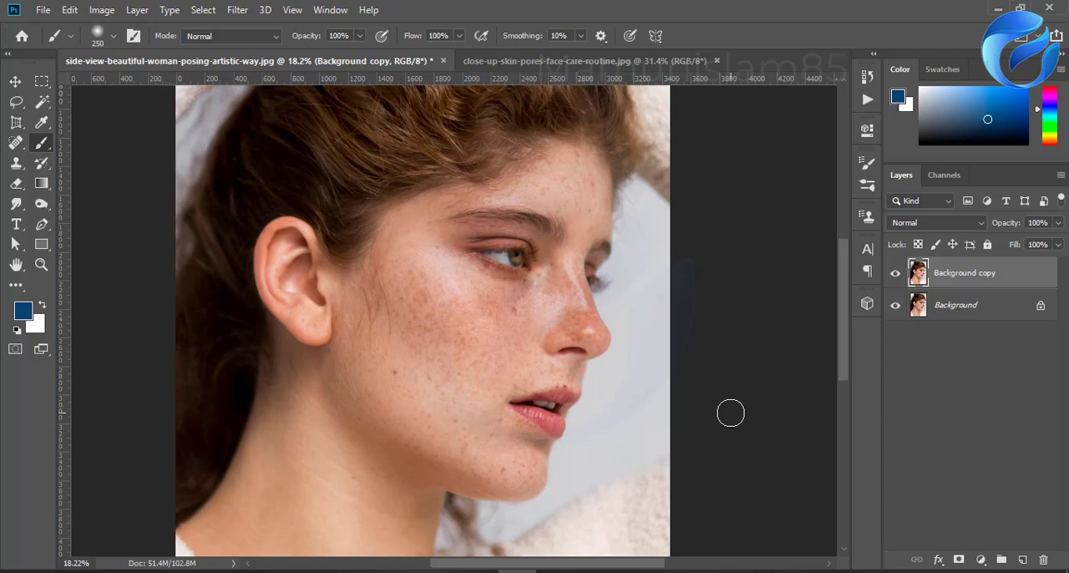
key(ctrl+i)
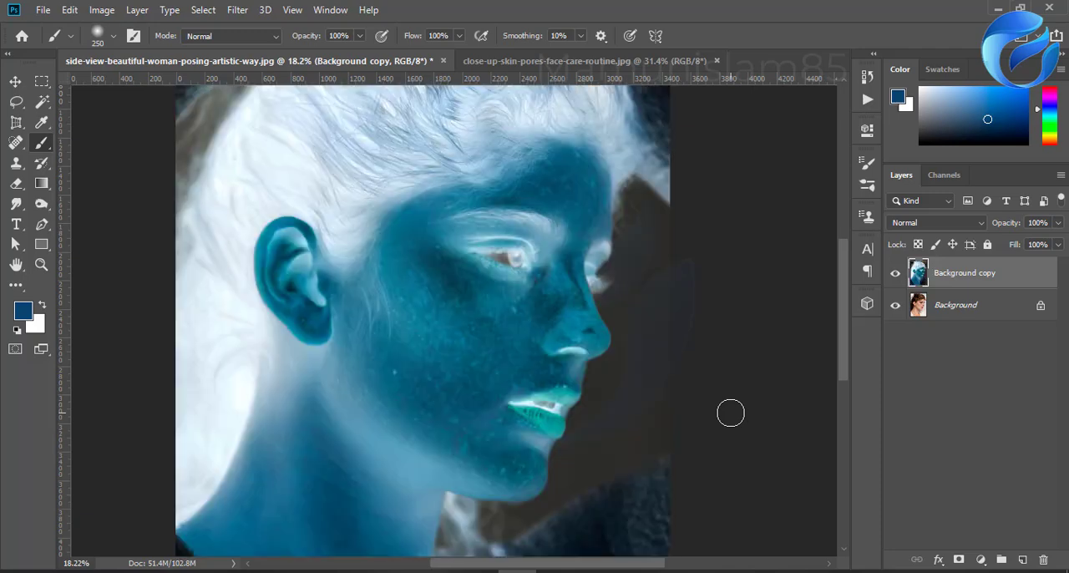
click(238, 11)
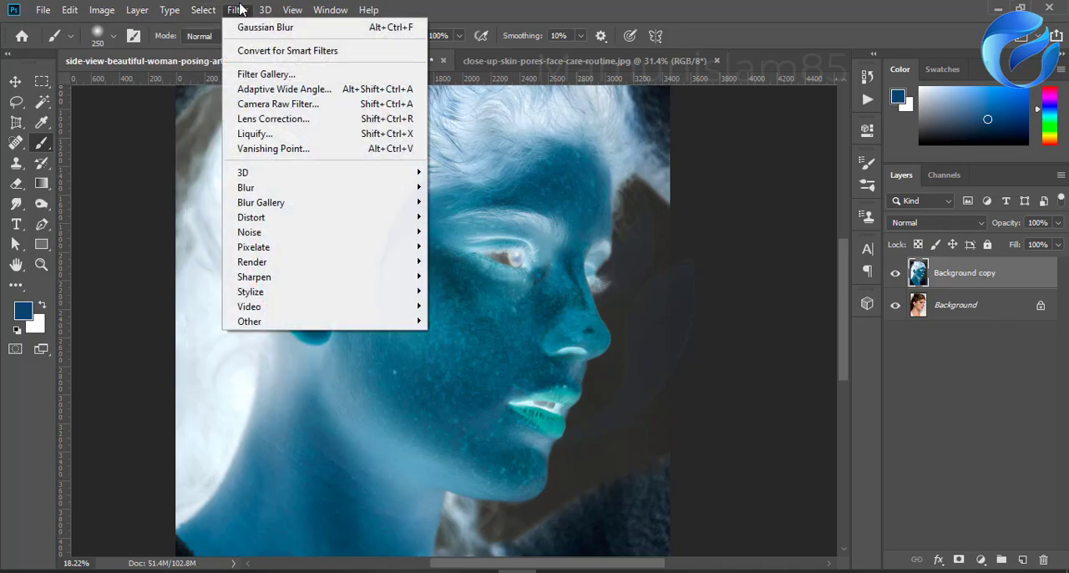
mouse_move(108, 6)
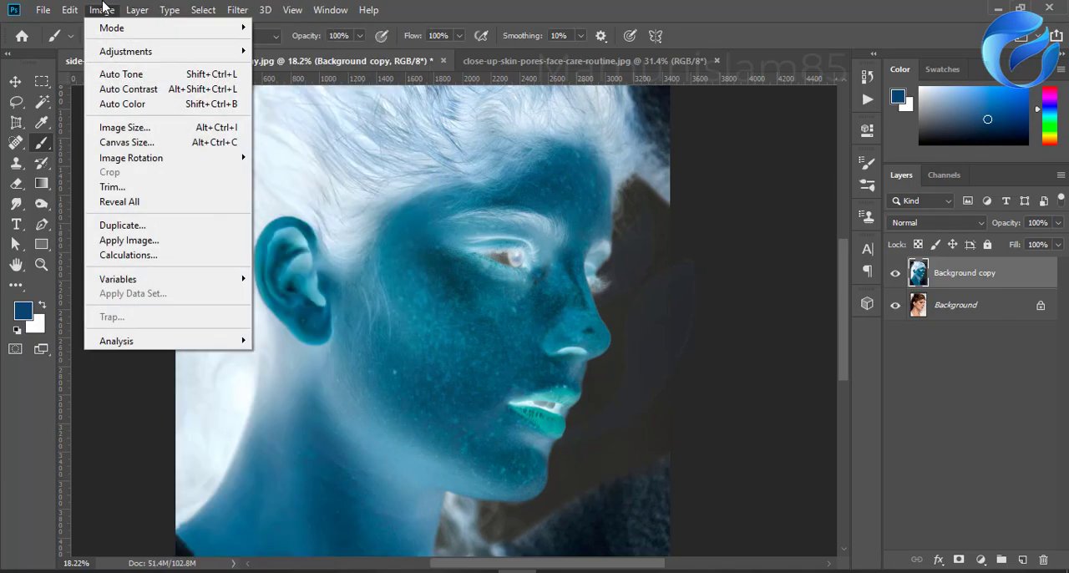
mouse_move(134, 51)
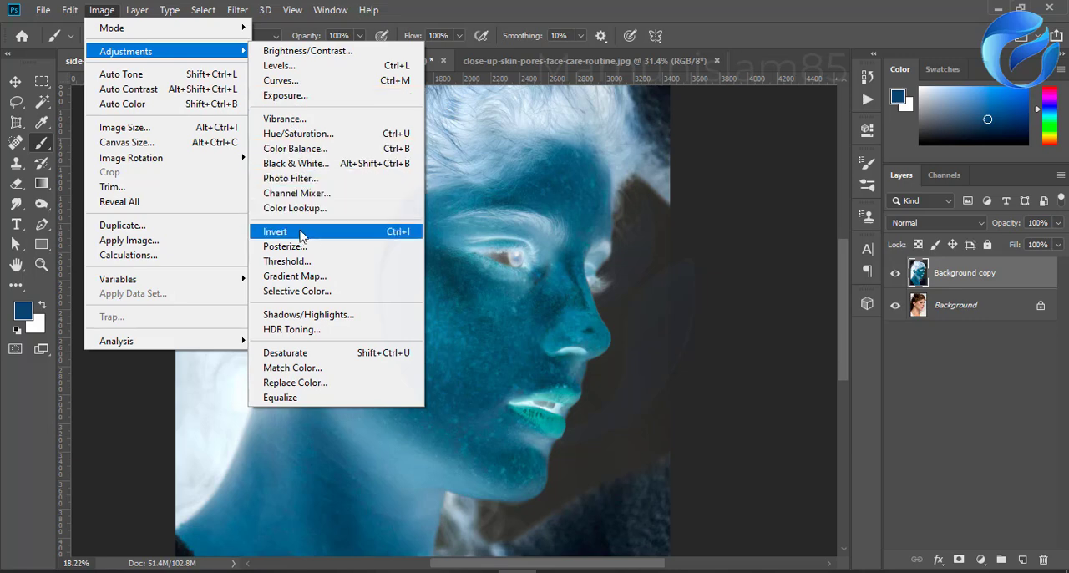
click(601, 8)
Step: Set the inverted layer's blend mode to Vivid Light
click(935, 224)
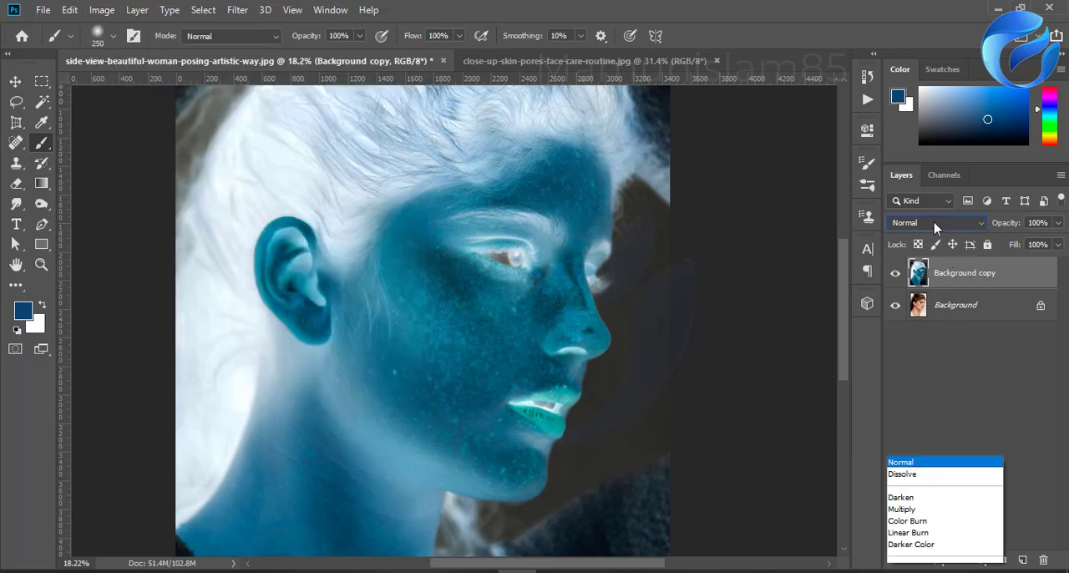
click(919, 193)
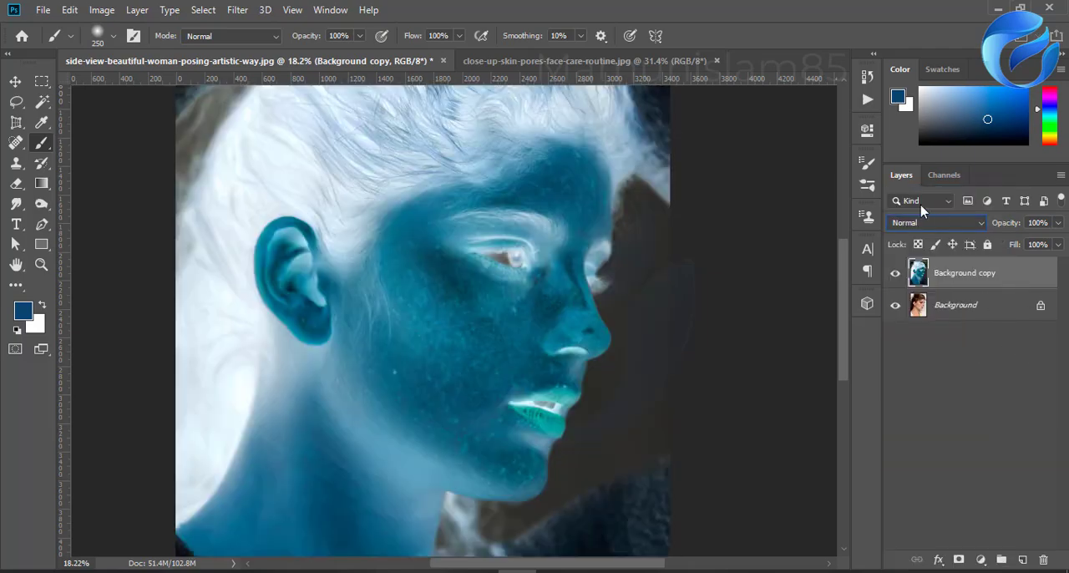
click(919, 228)
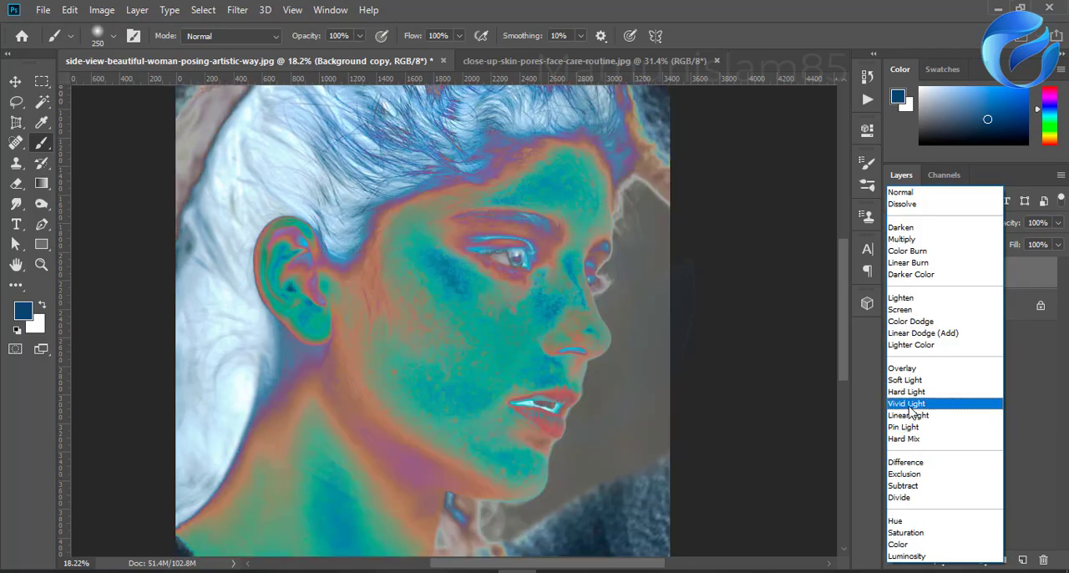
click(912, 404)
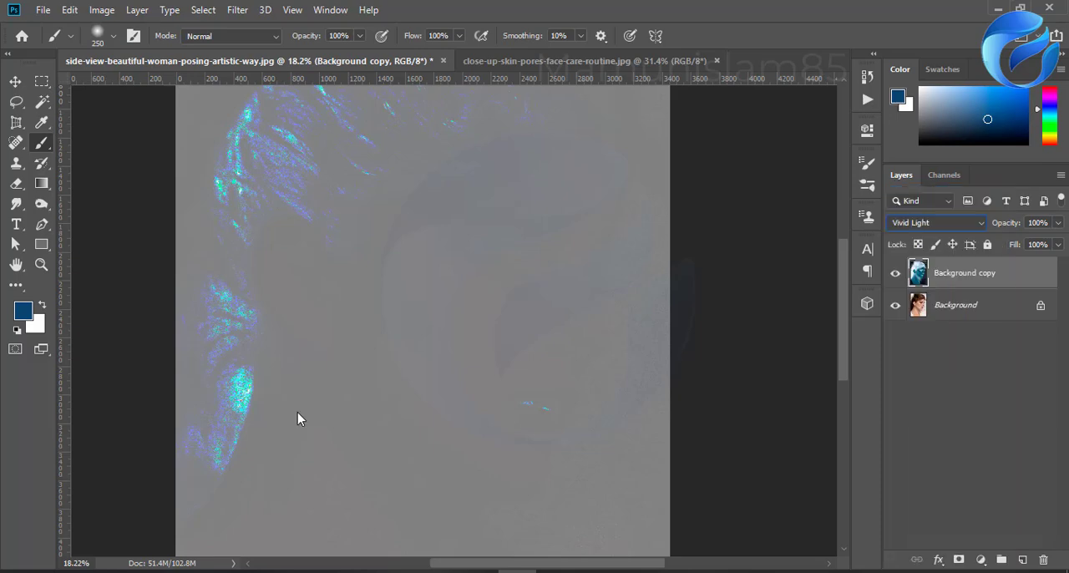
Step: Apply a High Pass filter with a radius of 22.2 pixels to the inverted Vivid Light layer
click(237, 9)
click(236, 10)
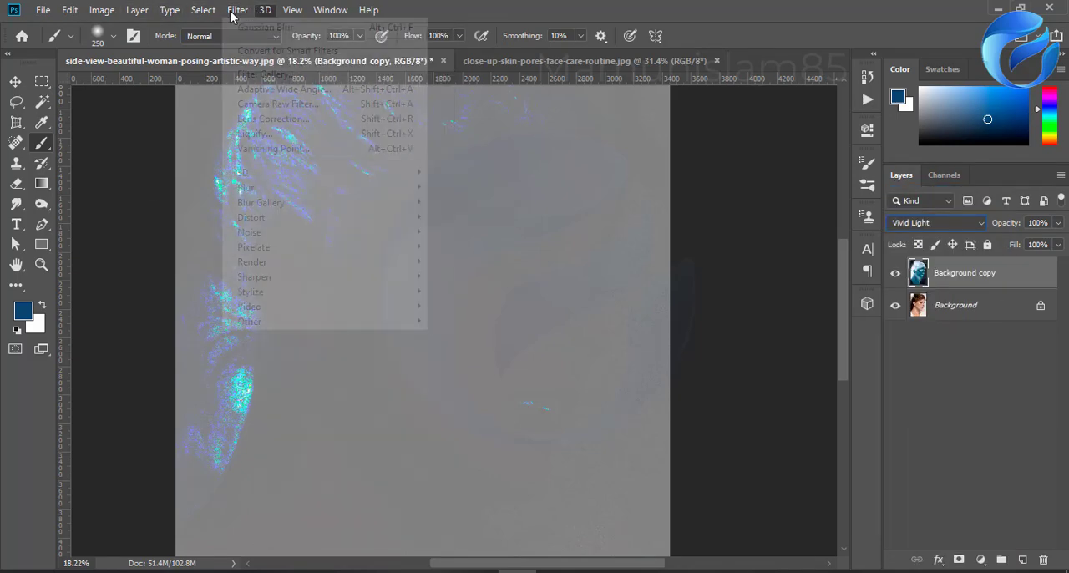
click(236, 9)
mouse_move(265, 323)
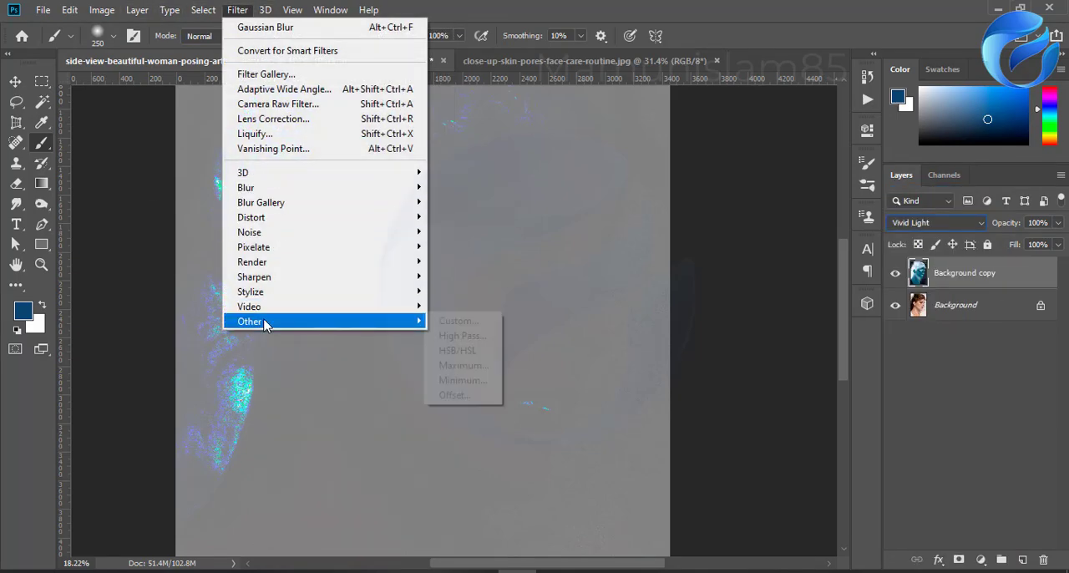
click(462, 335)
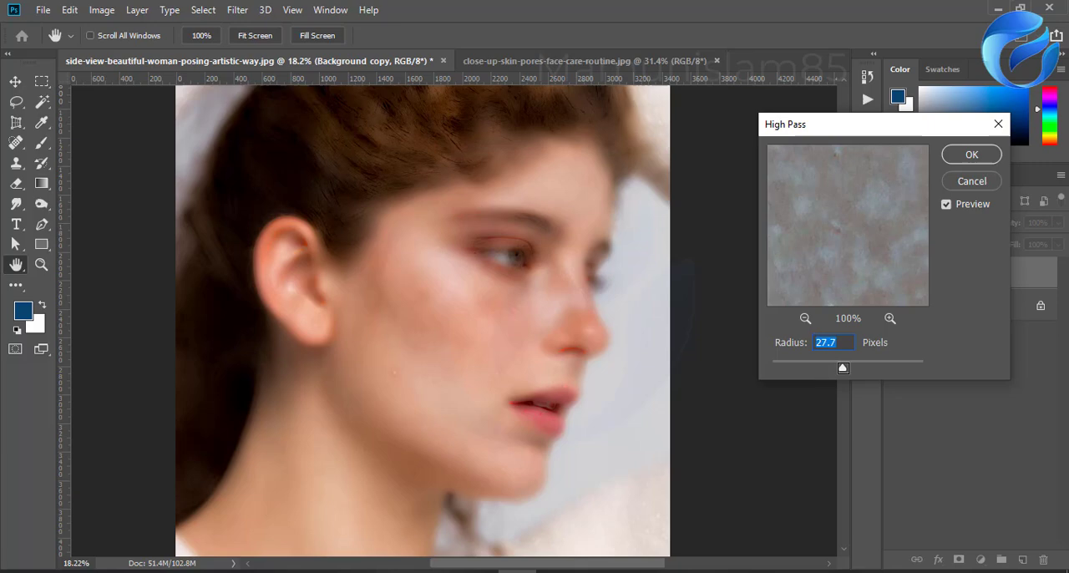
drag(843, 368, 893, 373)
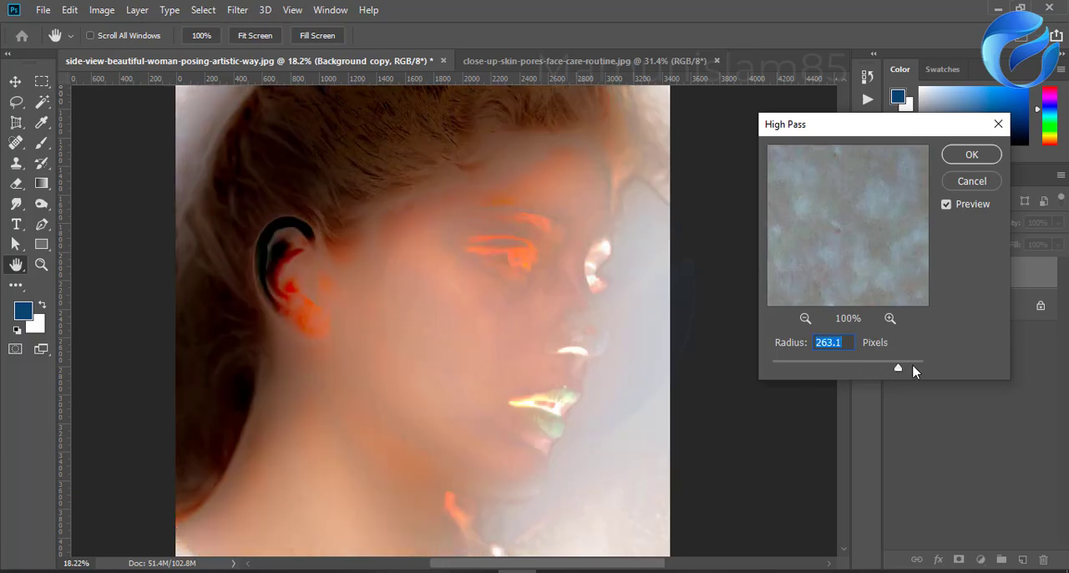
click(866, 366)
drag(866, 366, 840, 371)
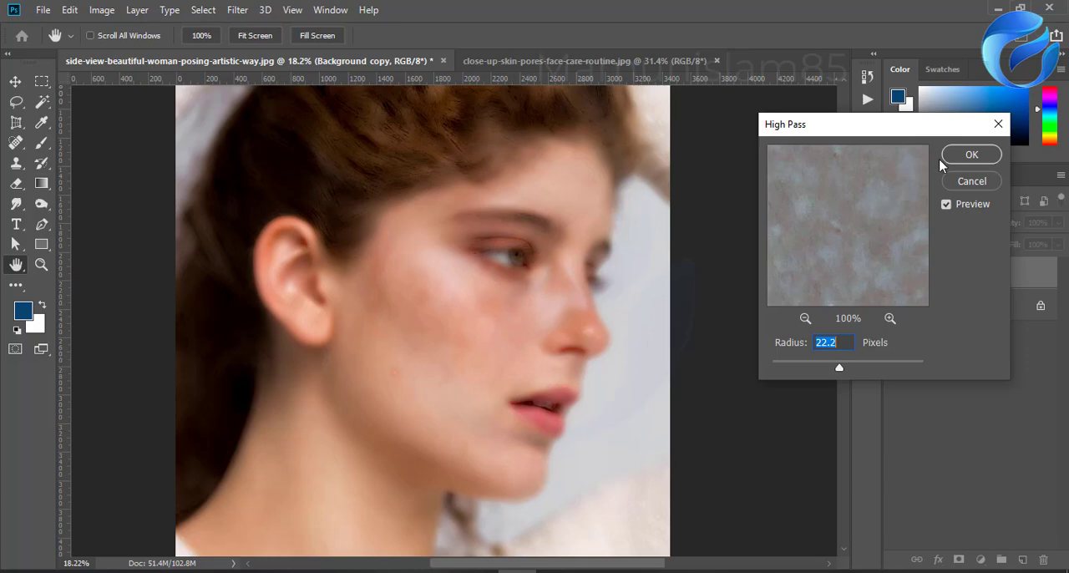
click(968, 156)
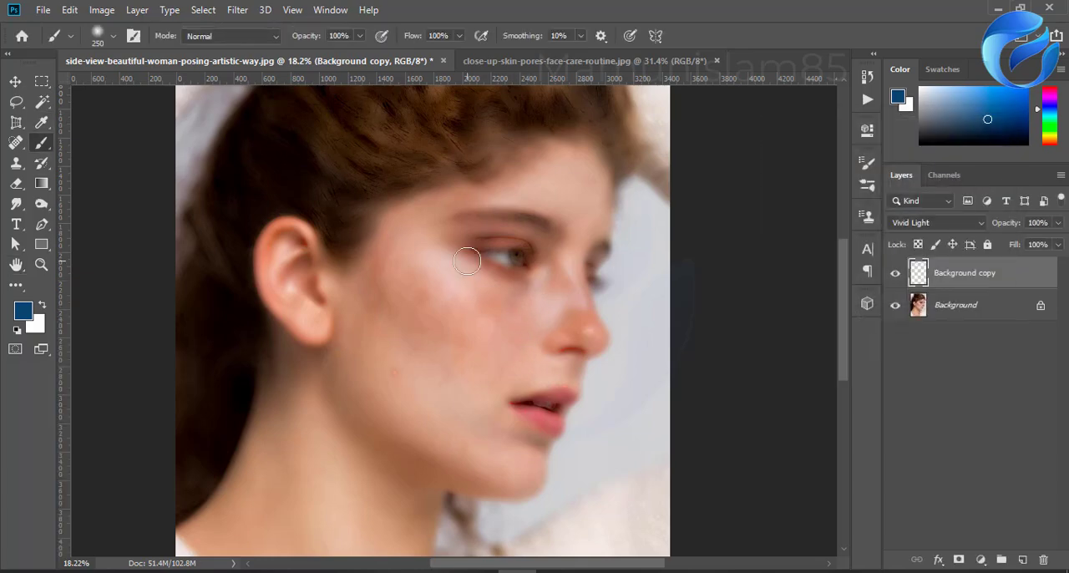
Step: Apply a Gaussian Blur with a reduced radius to the high-pass-filtered layer
click(237, 9)
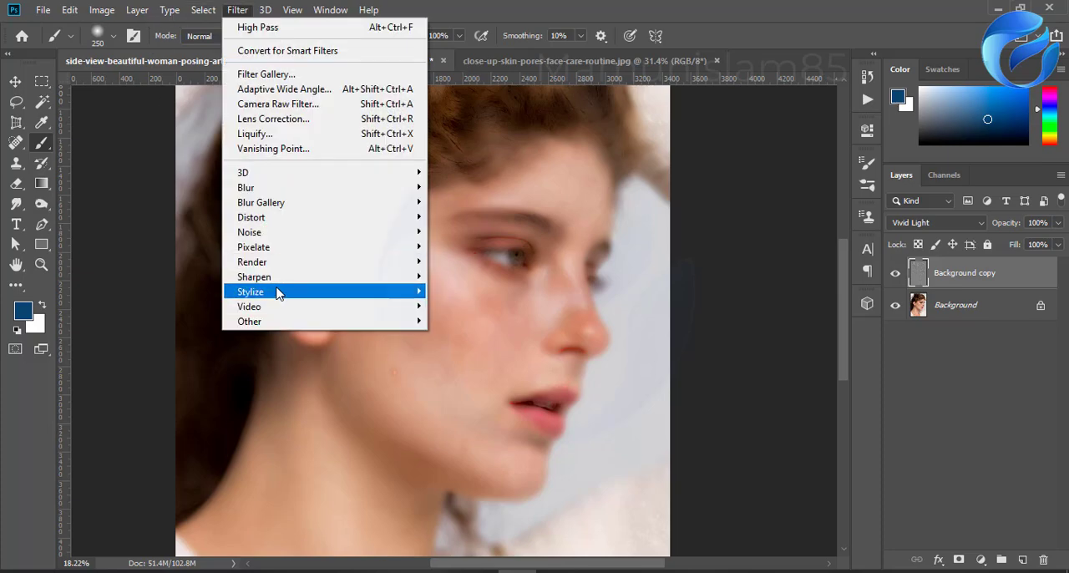
mouse_move(280, 293)
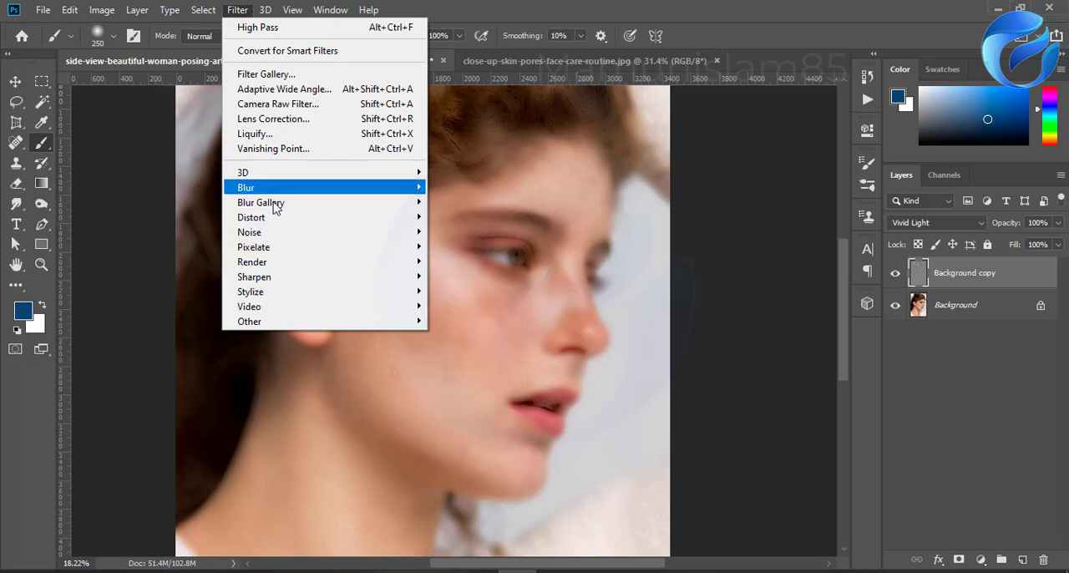
mouse_move(270, 191)
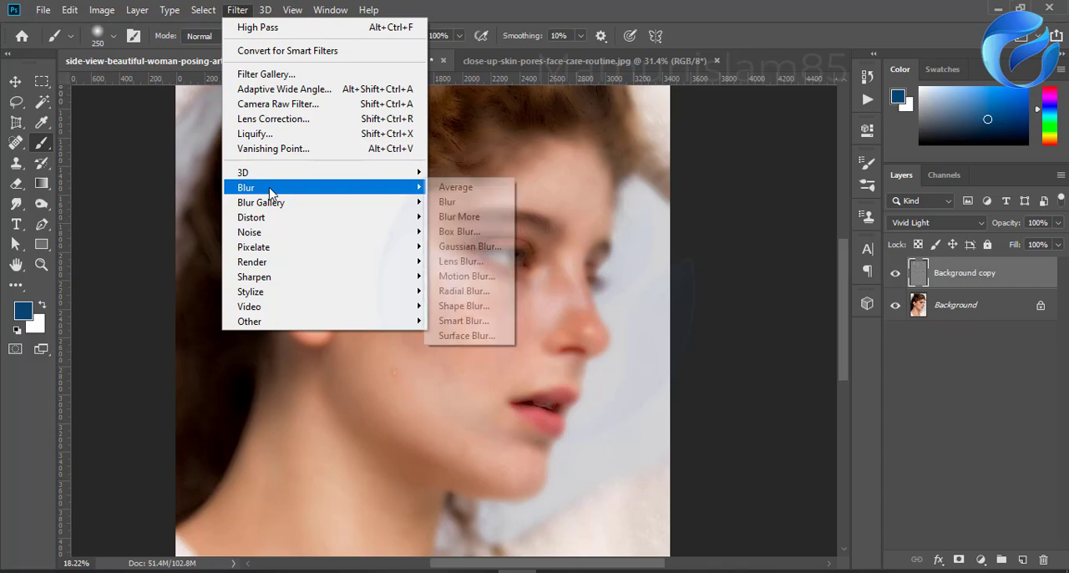
click(469, 248)
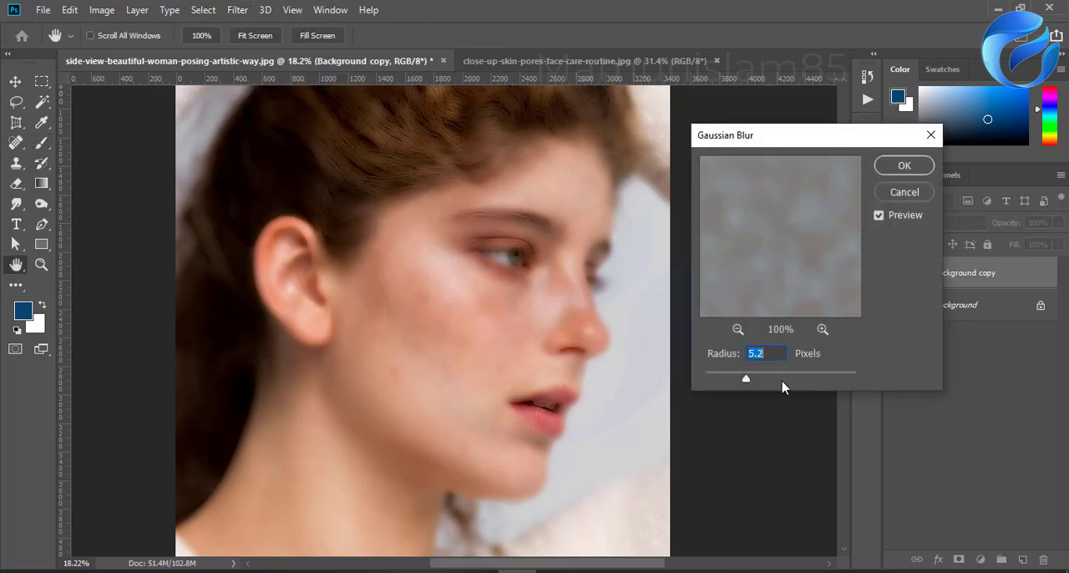
click(749, 381)
mouse_move(751, 381)
mouse_down()
mouse_move(763, 377)
mouse_move(728, 380)
mouse_move(739, 382)
mouse_up()
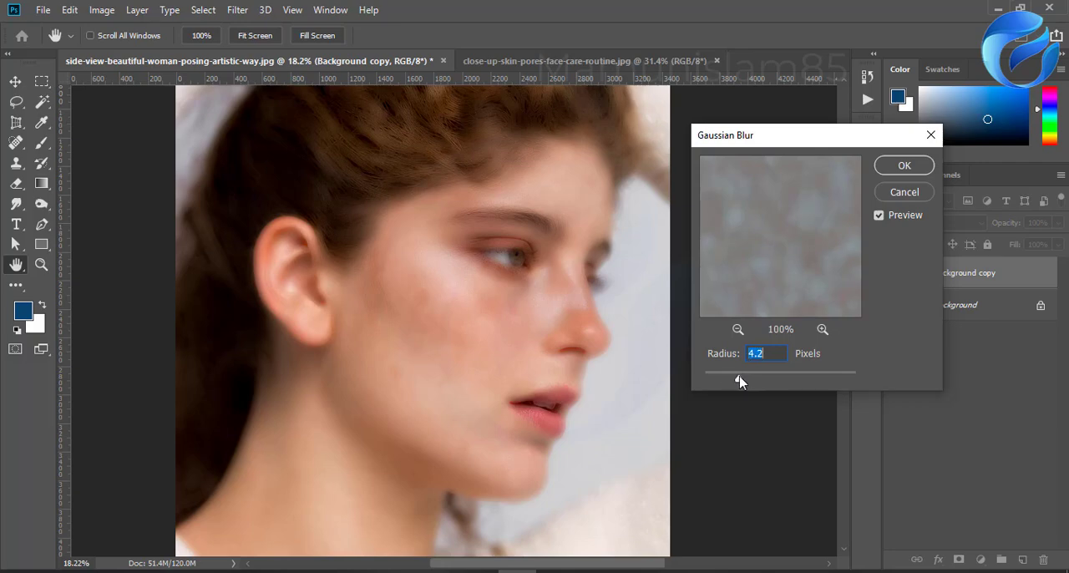
click(901, 167)
Step: Add a black mask to the Background copy layer and paint it white over the freckles on the cheek and chin
key(b)
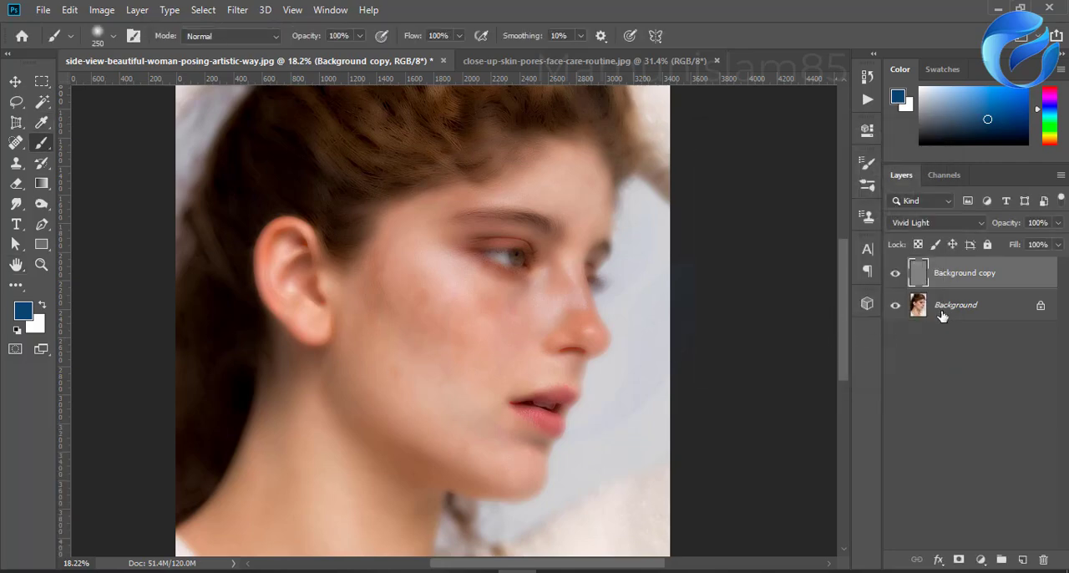
alt+click(959, 559)
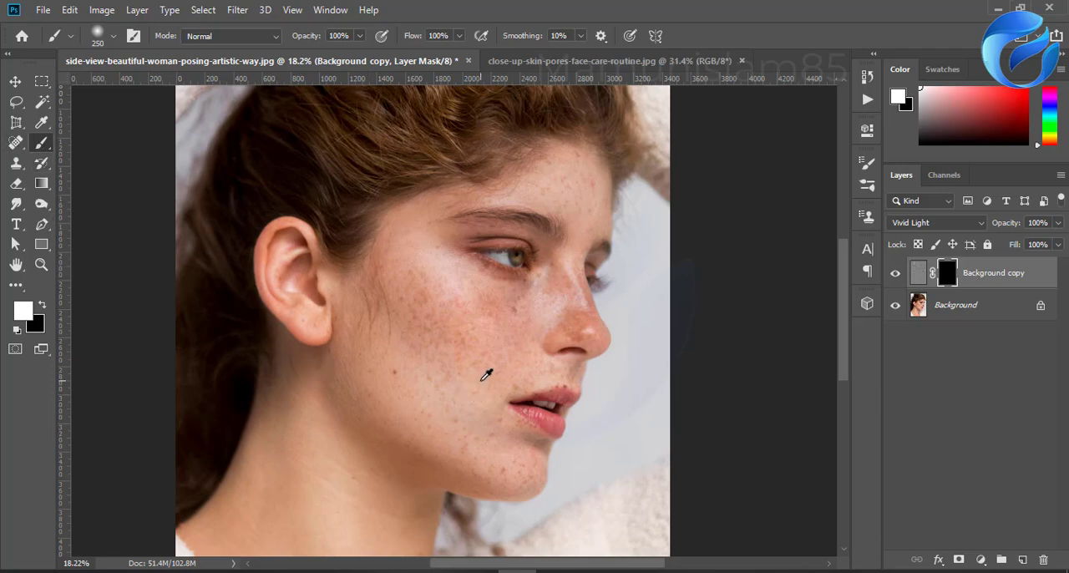
scroll(487, 375, up, 4)
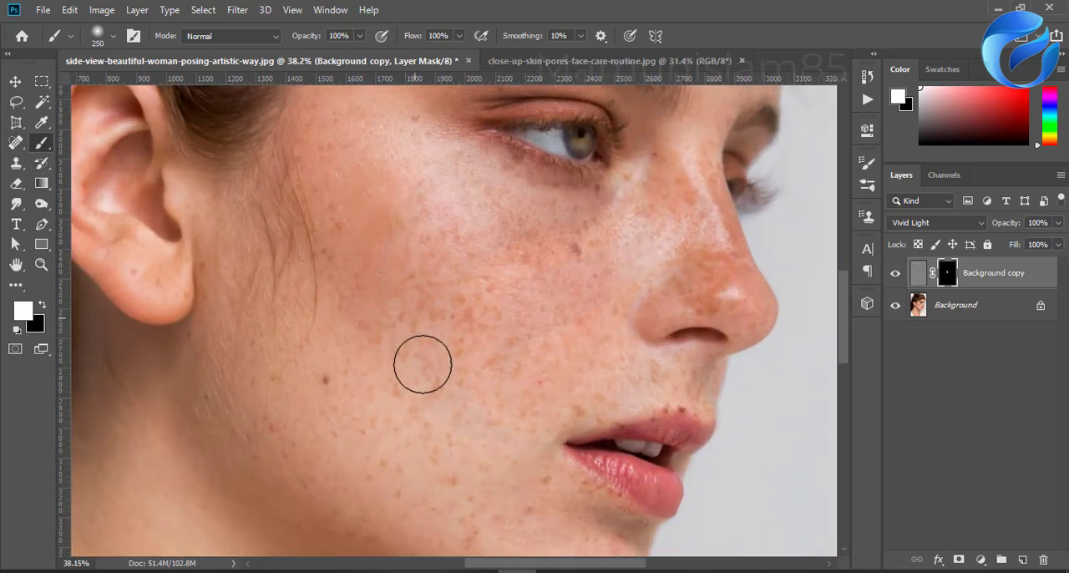
mouse_move(423, 364)
mouse_down()
mouse_move(396, 199)
mouse_move(466, 418)
mouse_move(384, 183)
mouse_move(479, 387)
mouse_move(374, 178)
mouse_move(351, 355)
mouse_move(365, 431)
mouse_move(327, 270)
mouse_move(320, 409)
mouse_move(264, 299)
mouse_move(278, 421)
mouse_move(259, 248)
mouse_move(236, 307)
mouse_move(244, 445)
mouse_move(332, 486)
mouse_move(281, 391)
mouse_move(336, 404)
mouse_move(379, 488)
mouse_move(400, 366)
mouse_move(452, 488)
mouse_move(389, 363)
mouse_move(524, 422)
mouse_move(449, 291)
mouse_move(516, 317)
mouse_move(494, 250)
mouse_move(566, 294)
mouse_move(502, 224)
mouse_move(611, 250)
mouse_move(475, 254)
mouse_up()
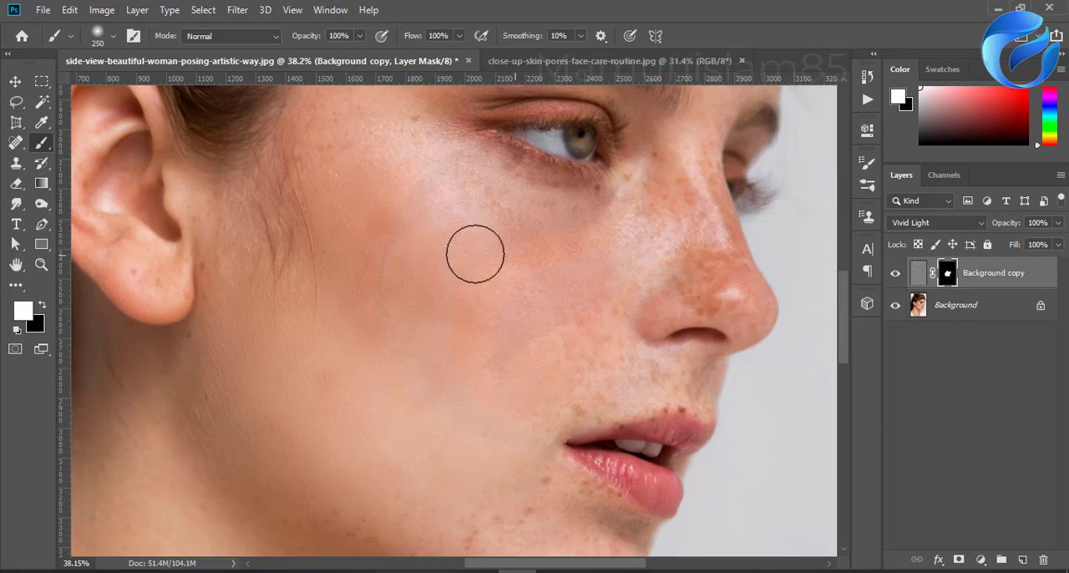
scroll(543, 368, down, 3)
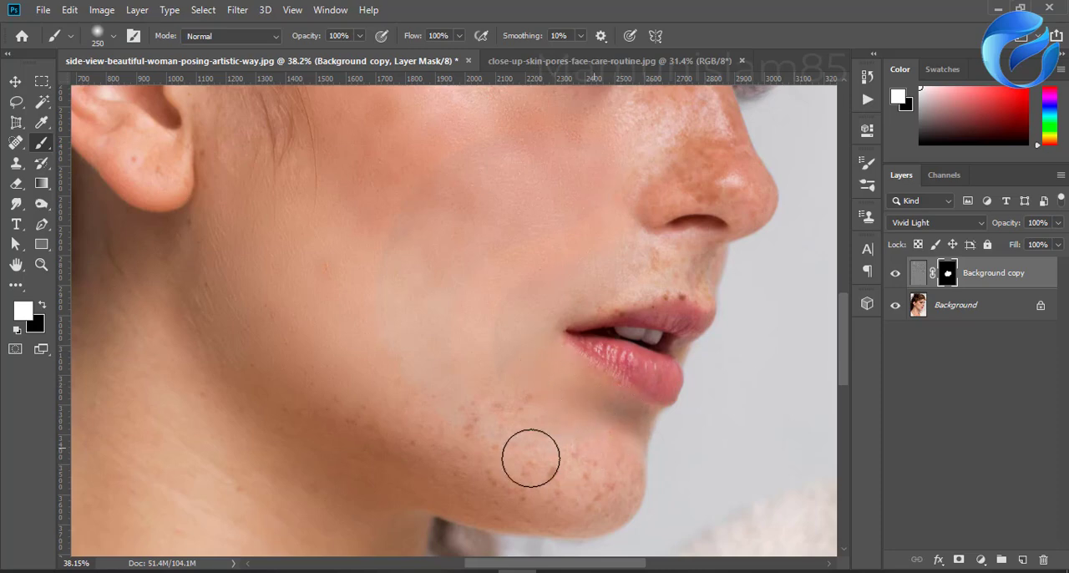
mouse_move(530, 458)
mouse_down()
mouse_move(601, 479)
mouse_move(539, 500)
mouse_move(436, 429)
mouse_move(574, 442)
mouse_move(425, 399)
mouse_move(327, 403)
mouse_move(477, 457)
mouse_move(321, 426)
mouse_move(413, 454)
mouse_move(447, 435)
mouse_move(452, 395)
mouse_up()
Step: Paint white on the layer mask over the skin of the neck and chest to smooth it
scroll(418, 390, down, 3)
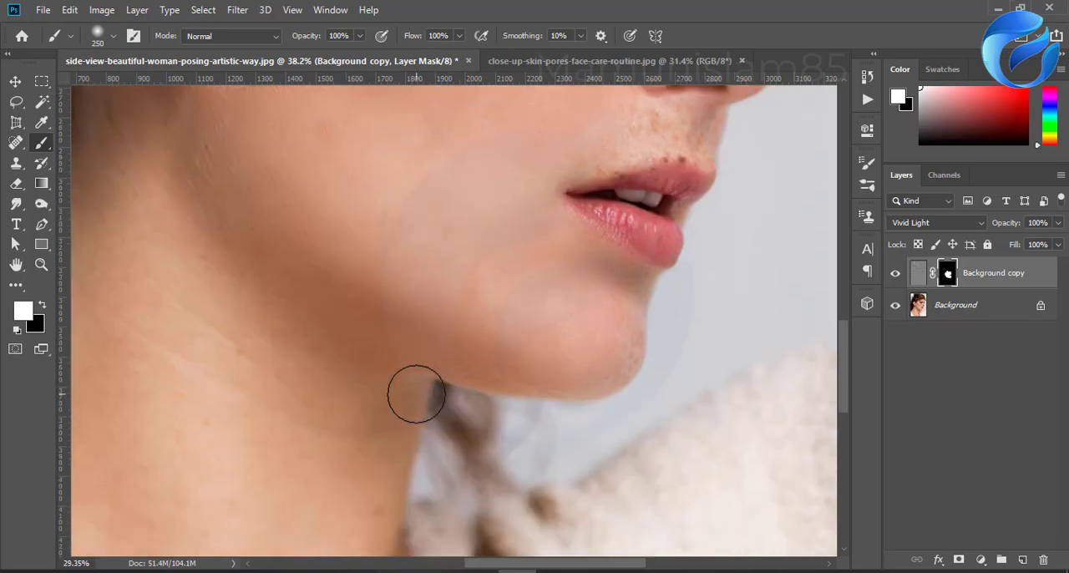
scroll(477, 377, down, 2)
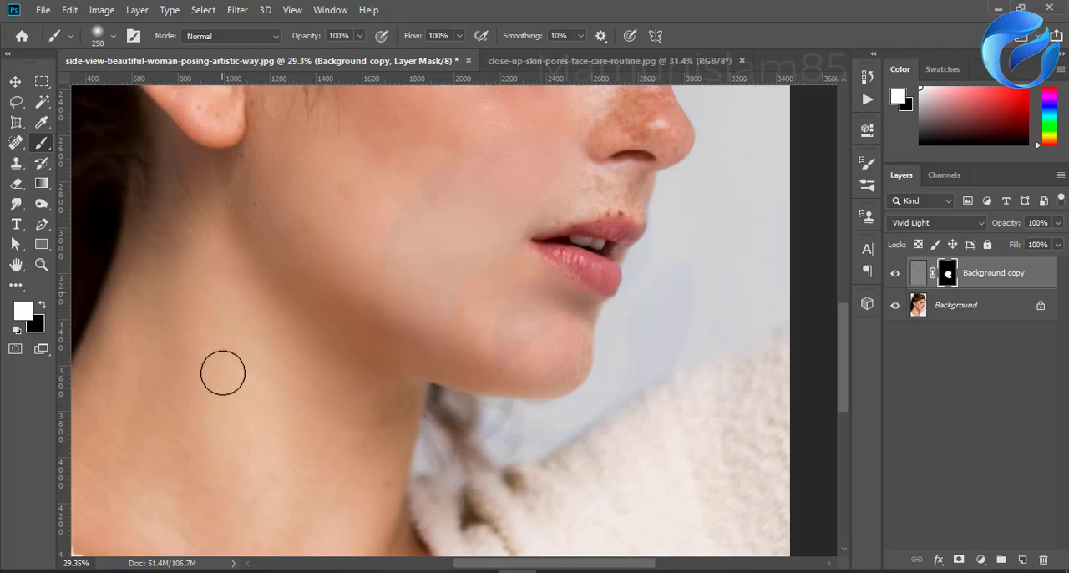
scroll(259, 385, down, 5)
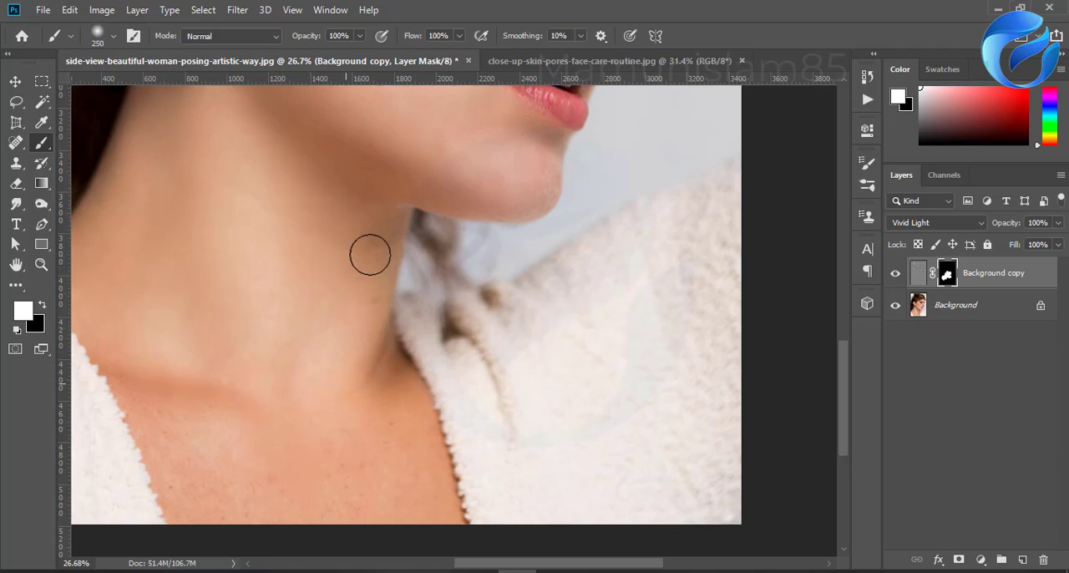
scroll(251, 452, down, 3)
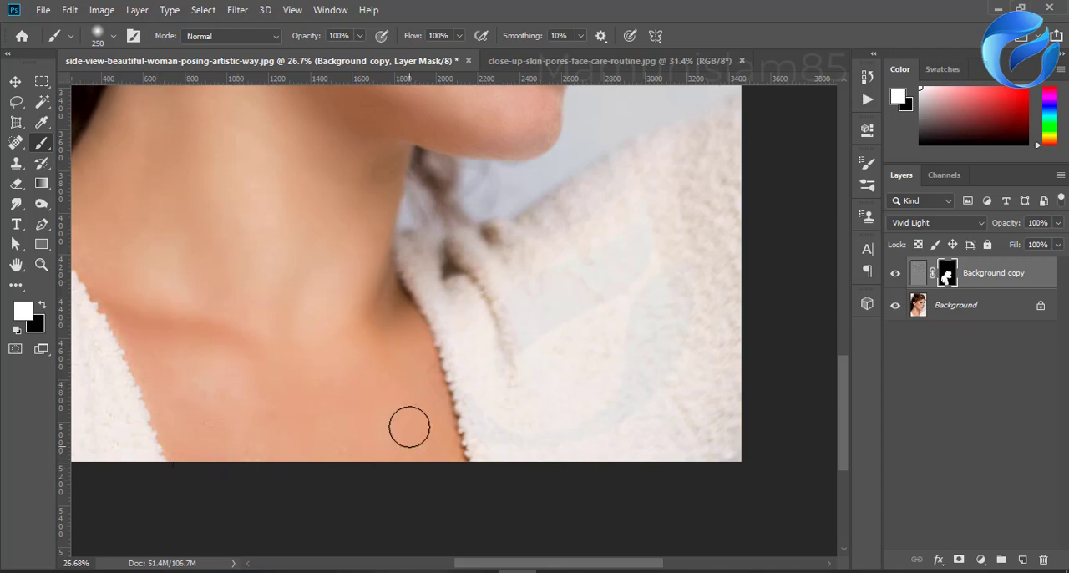
Step: Reveal the smoothing on the nose by painting the mask white along its bridge and tip
scroll(233, 377, down, 3)
scroll(232, 429, up, 3)
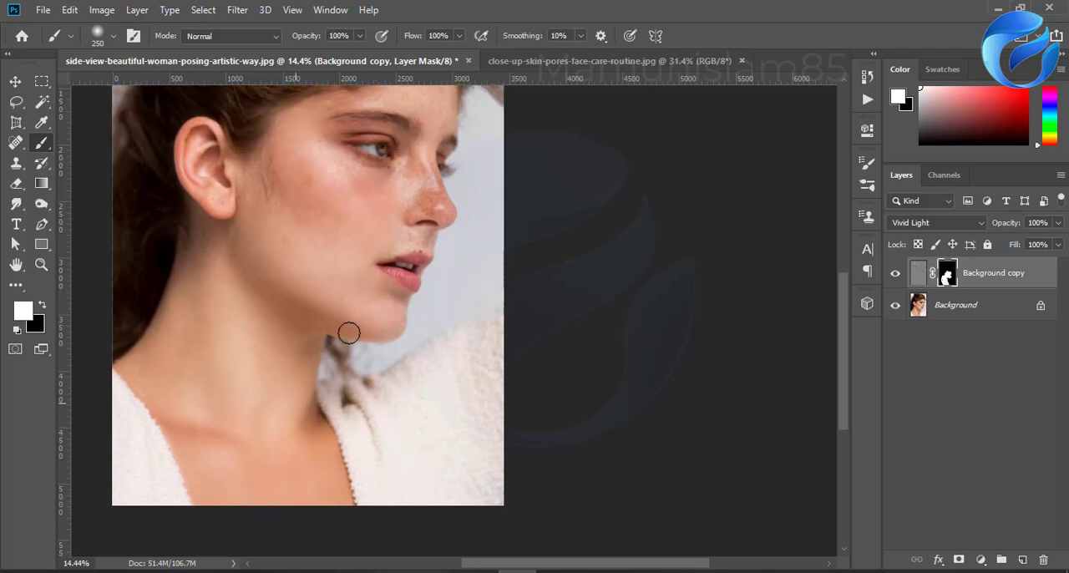
scroll(349, 332, up, 2)
scroll(454, 232, up, 5)
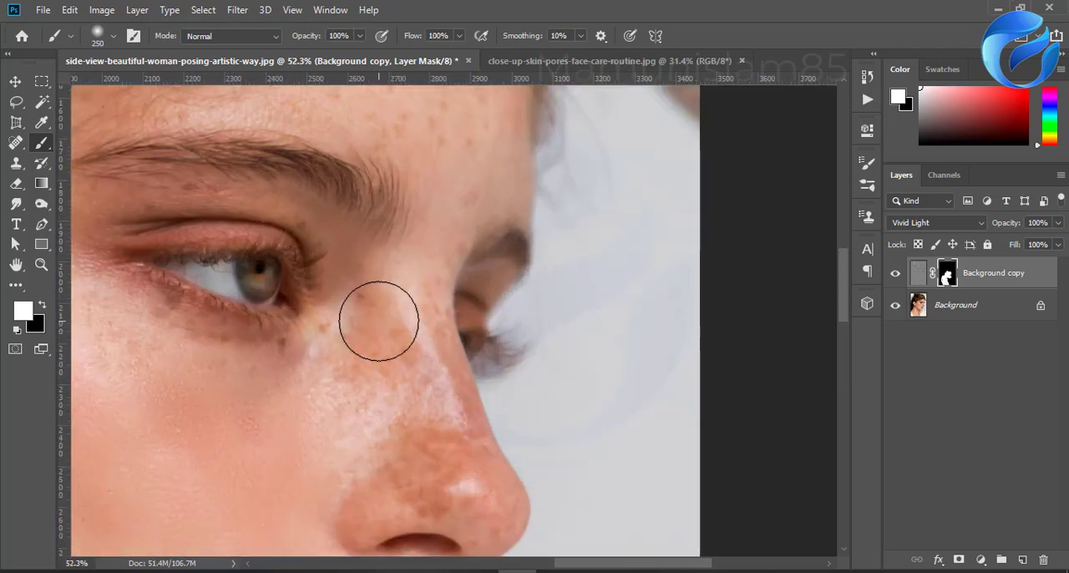
mouse_move(378, 321)
mouse_down()
mouse_move(379, 435)
mouse_move(355, 375)
mouse_move(383, 294)
mouse_move(343, 376)
mouse_move(368, 442)
mouse_move(408, 360)
mouse_move(434, 400)
mouse_move(436, 350)
mouse_move(504, 500)
mouse_move(493, 506)
mouse_move(432, 387)
mouse_up()
scroll(439, 368, down, 3)
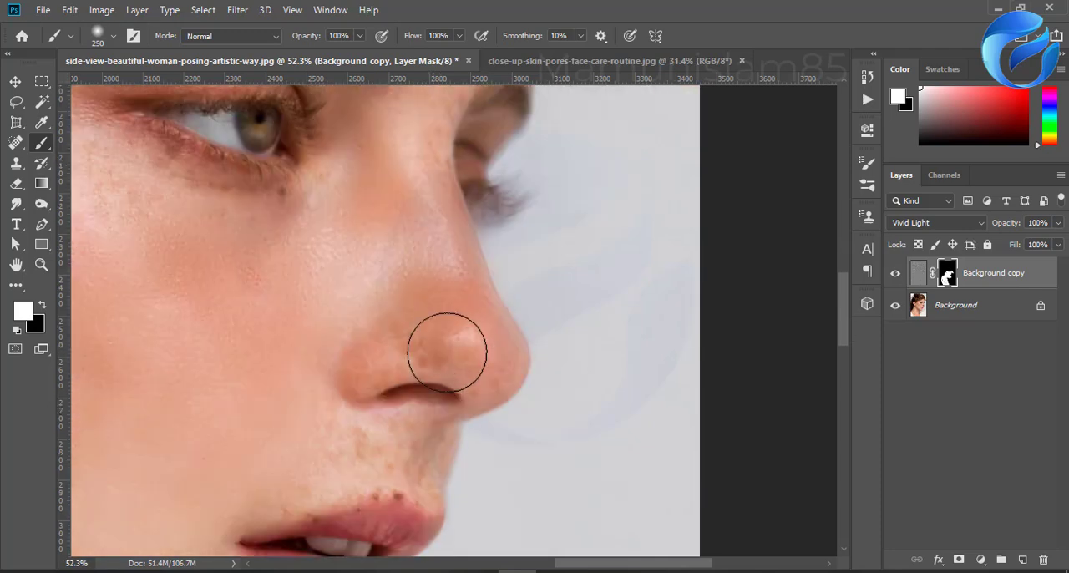
scroll(334, 318, down, 1)
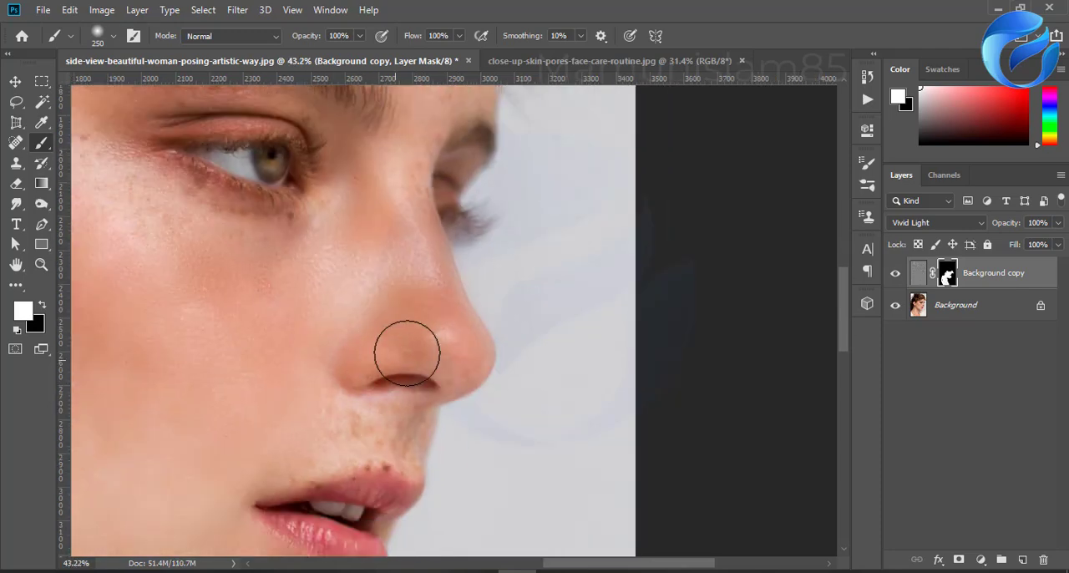
Step: Paint the mask white over the base of the nose and the freckled skin above the upper lip
mouse_move(407, 353)
mouse_down()
mouse_move(448, 357)
mouse_move(452, 385)
mouse_up()
scroll(392, 446, down, 2)
mouse_move(336, 392)
mouse_down()
mouse_move(407, 391)
mouse_move(279, 416)
mouse_move(362, 401)
mouse_move(290, 437)
mouse_up()
scroll(246, 461, down, 4)
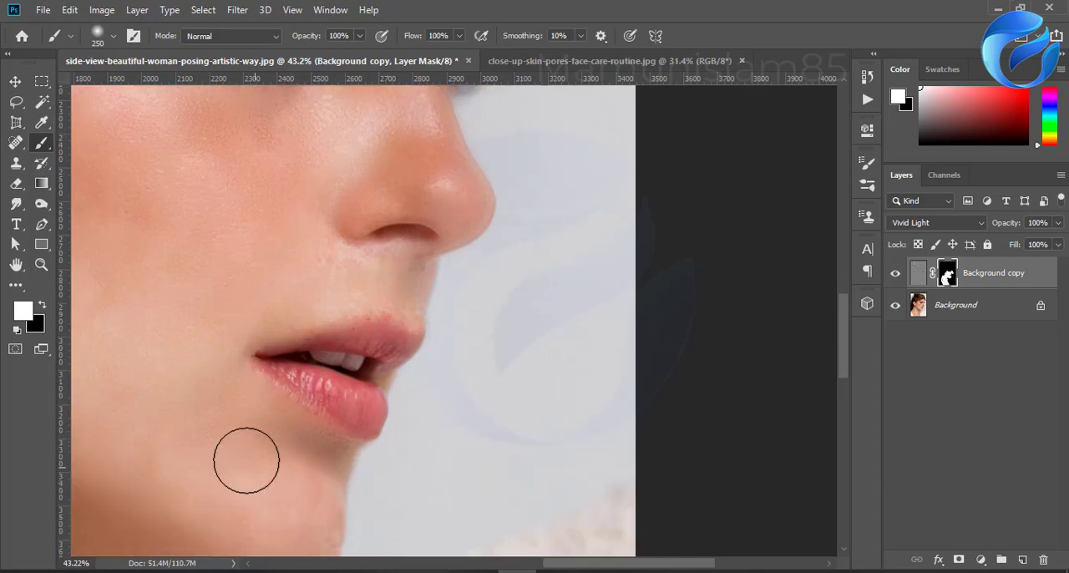
Step: Smooth the forehead freckles by painting white on the Background copy layer's mask
scroll(313, 489, down, 1)
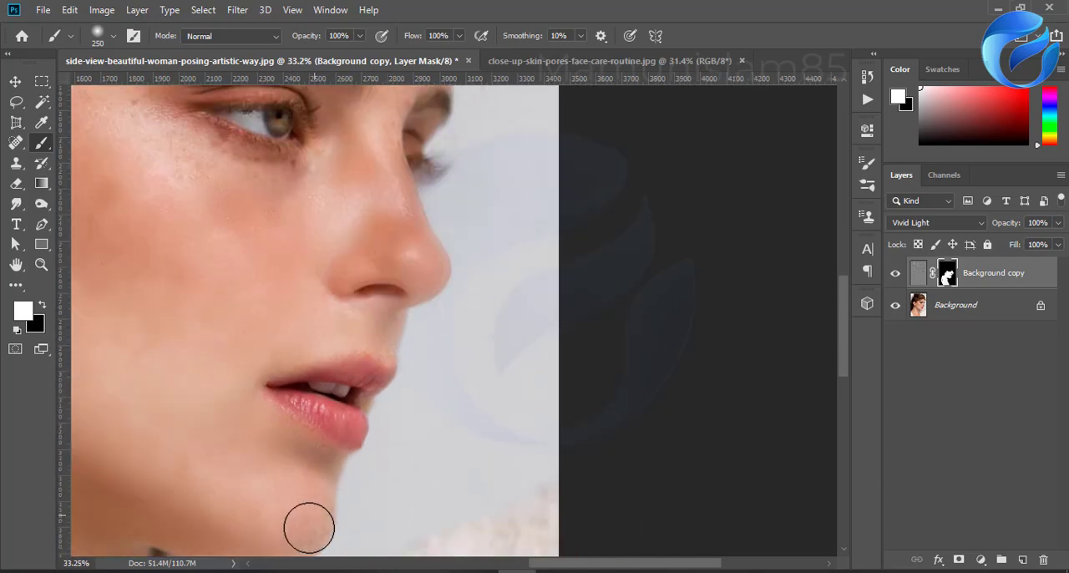
scroll(399, 335, up, 8)
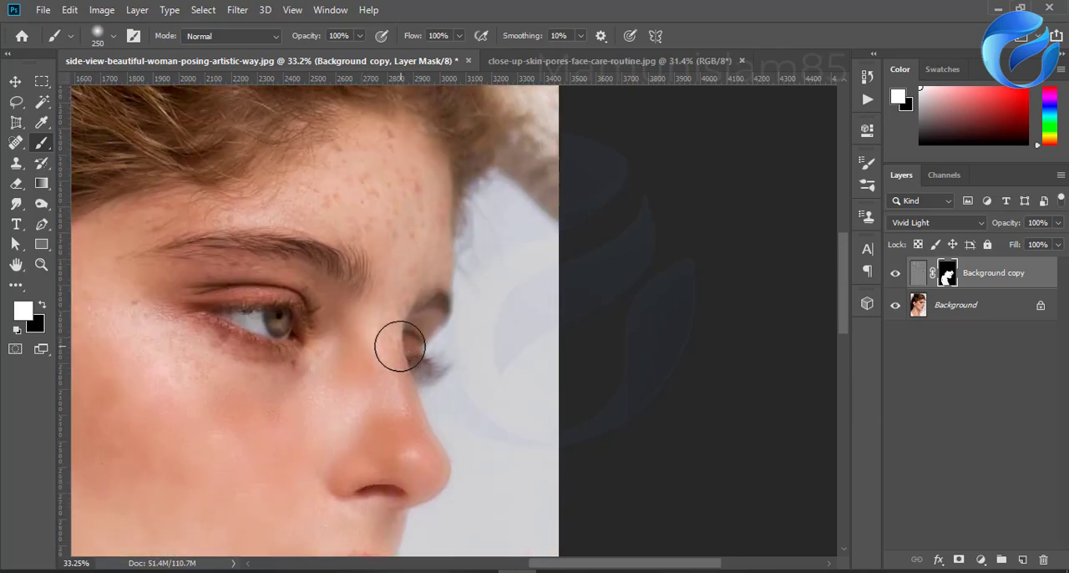
mouse_move(401, 345)
mouse_down()
mouse_move(415, 200)
mouse_move(408, 162)
mouse_move(350, 148)
mouse_move(405, 188)
mouse_move(376, 138)
mouse_move(407, 176)
mouse_move(402, 256)
mouse_move(434, 213)
mouse_move(418, 276)
mouse_move(315, 189)
mouse_move(354, 177)
mouse_move(256, 188)
mouse_move(193, 215)
mouse_up()
Step: Paint the mask white over the skin above the eyebrow and across the temple beside the eye
scroll(191, 224, down, 2)
key(space)
drag(237, 286, 419, 380)
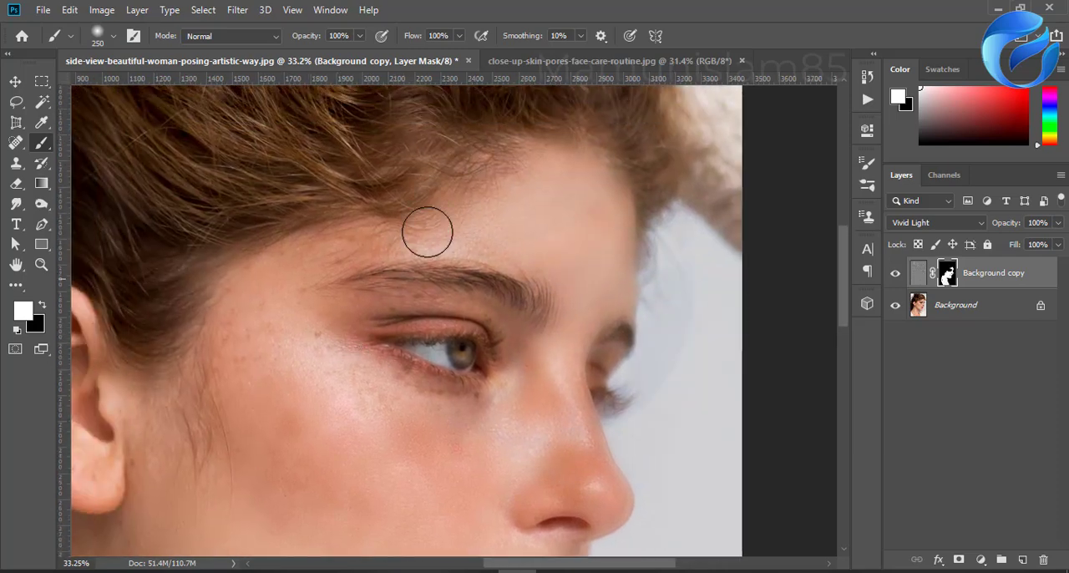
mouse_move(427, 232)
mouse_down()
mouse_move(303, 264)
mouse_move(277, 309)
mouse_move(311, 377)
mouse_move(257, 317)
mouse_move(250, 385)
mouse_move(227, 305)
mouse_move(239, 333)
mouse_move(205, 438)
mouse_move(199, 393)
mouse_move(172, 468)
mouse_move(189, 504)
mouse_move(316, 371)
mouse_move(342, 364)
mouse_move(427, 407)
mouse_move(475, 412)
mouse_move(379, 397)
mouse_move(350, 368)
mouse_move(501, 400)
mouse_move(521, 375)
mouse_move(503, 331)
mouse_move(470, 311)
mouse_move(396, 295)
mouse_move(309, 312)
mouse_move(322, 337)
mouse_move(309, 418)
mouse_move(257, 361)
mouse_up()
Step: Check the smoothed face and paint the mask white over the spots on the earlobe
scroll(261, 368, down, 3)
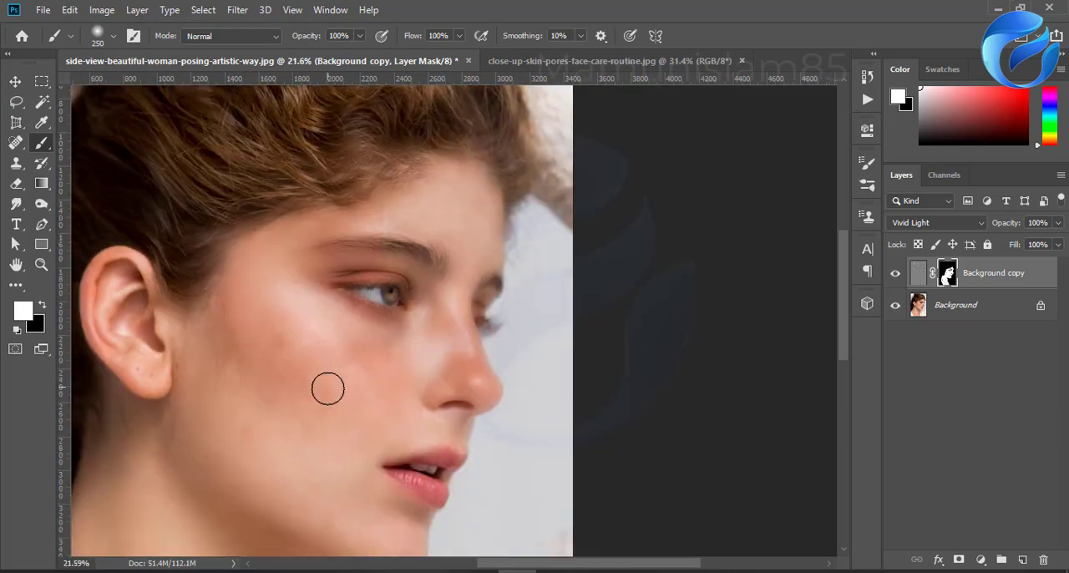
scroll(327, 388, down, 2)
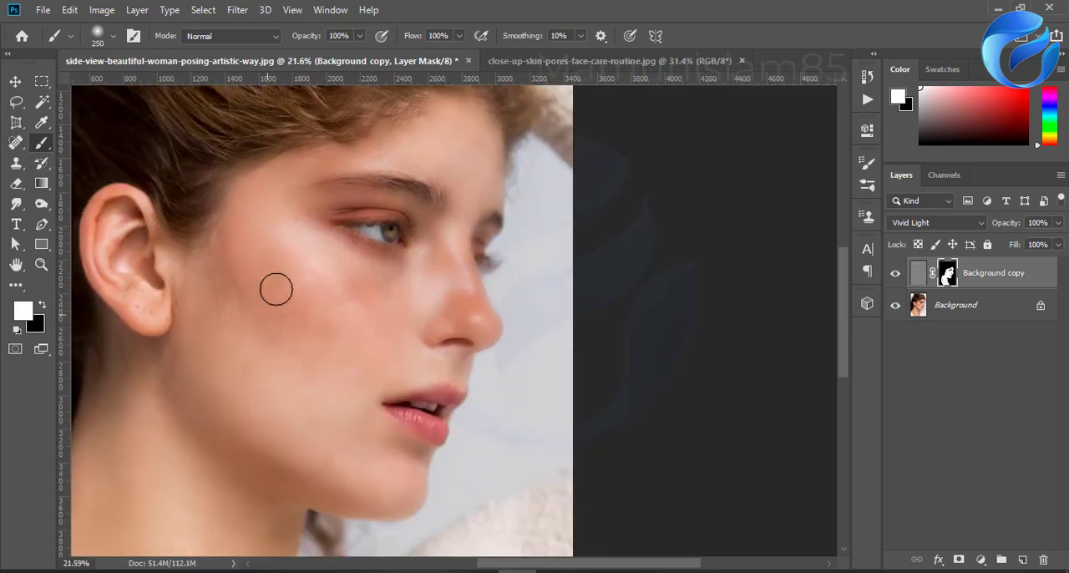
scroll(344, 408, down, 2)
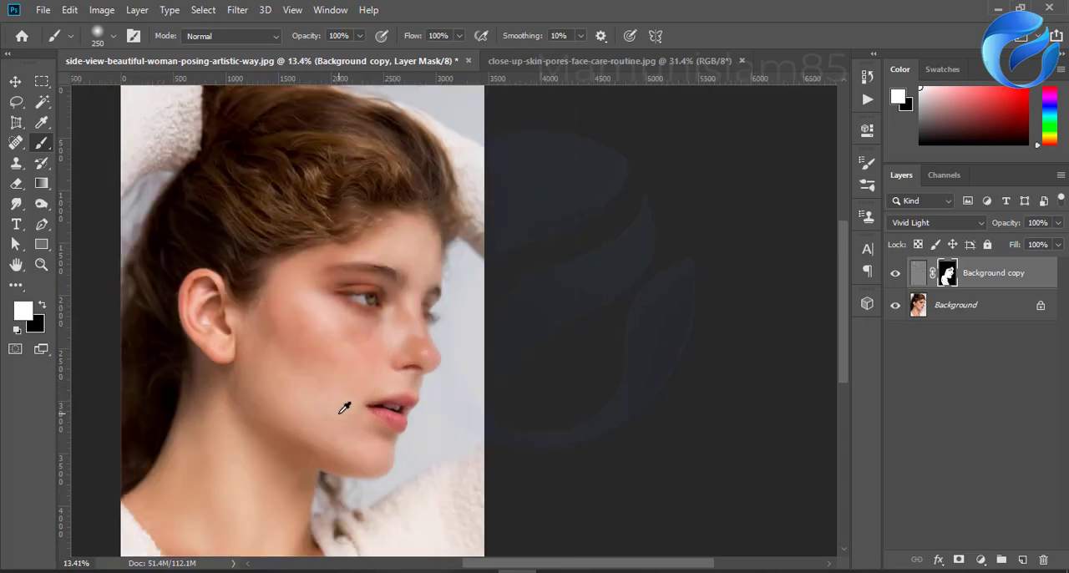
scroll(345, 408, down, 4)
scroll(319, 276, up, 2)
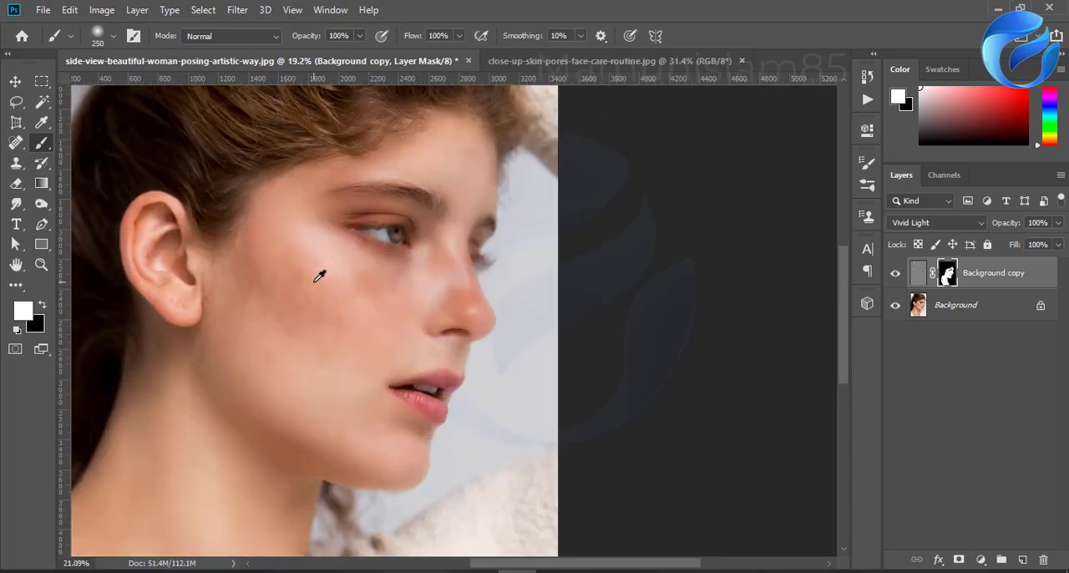
scroll(314, 346, up, 3)
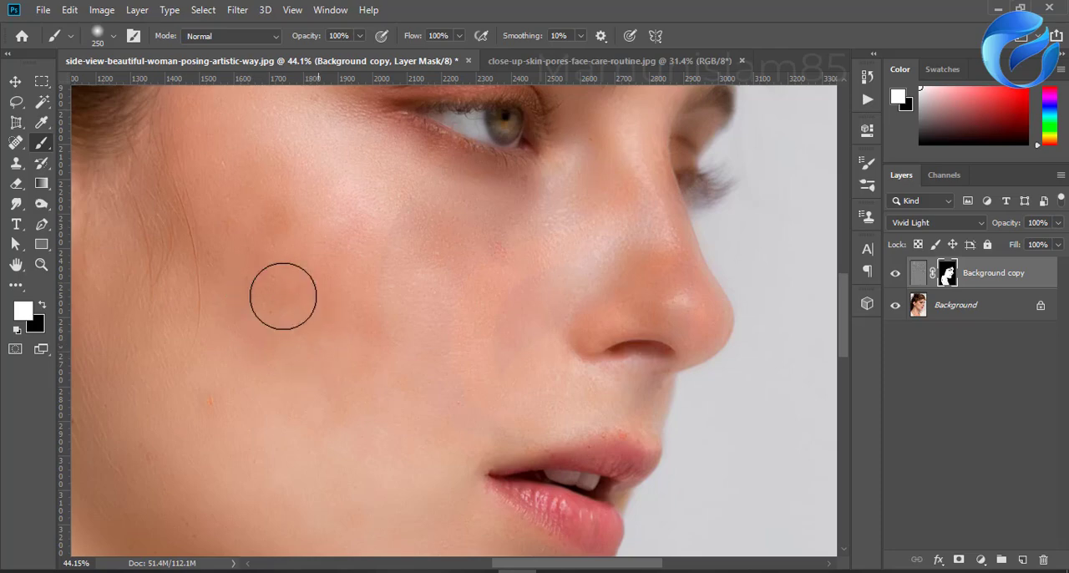
scroll(399, 406, down, 1)
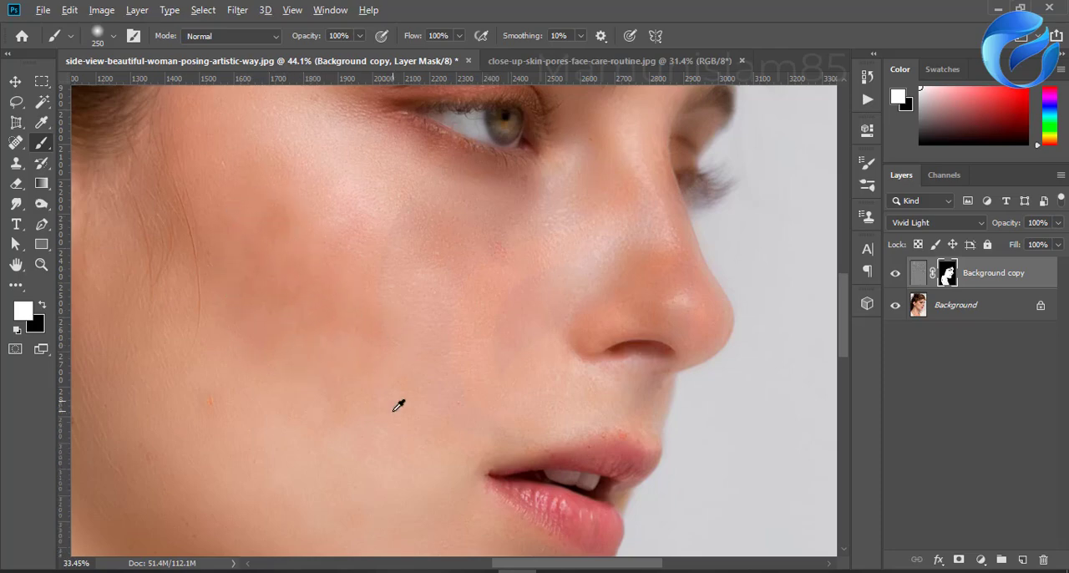
scroll(398, 406, down, 2)
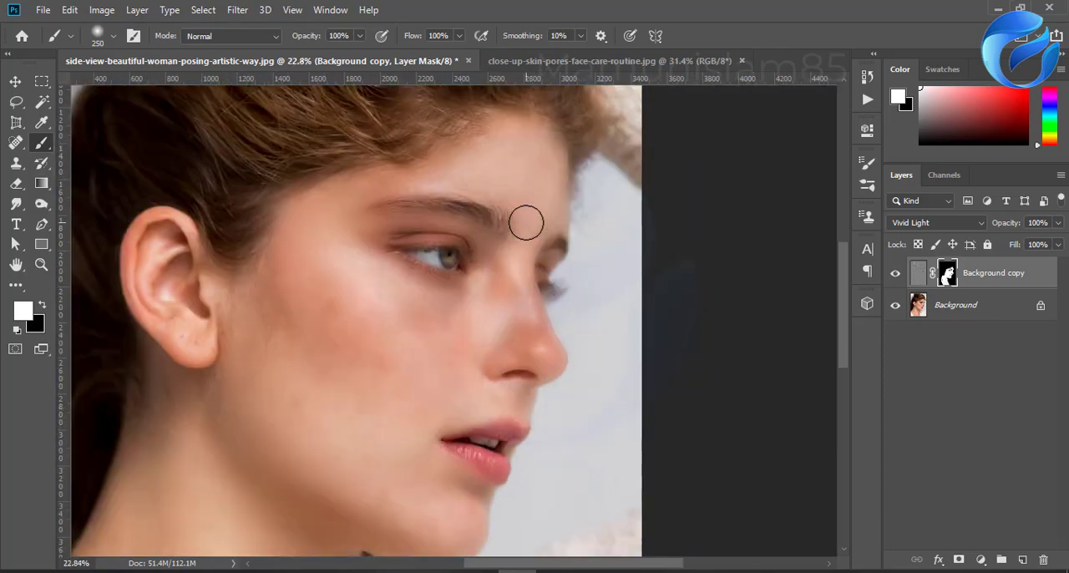
drag(201, 349, 188, 338)
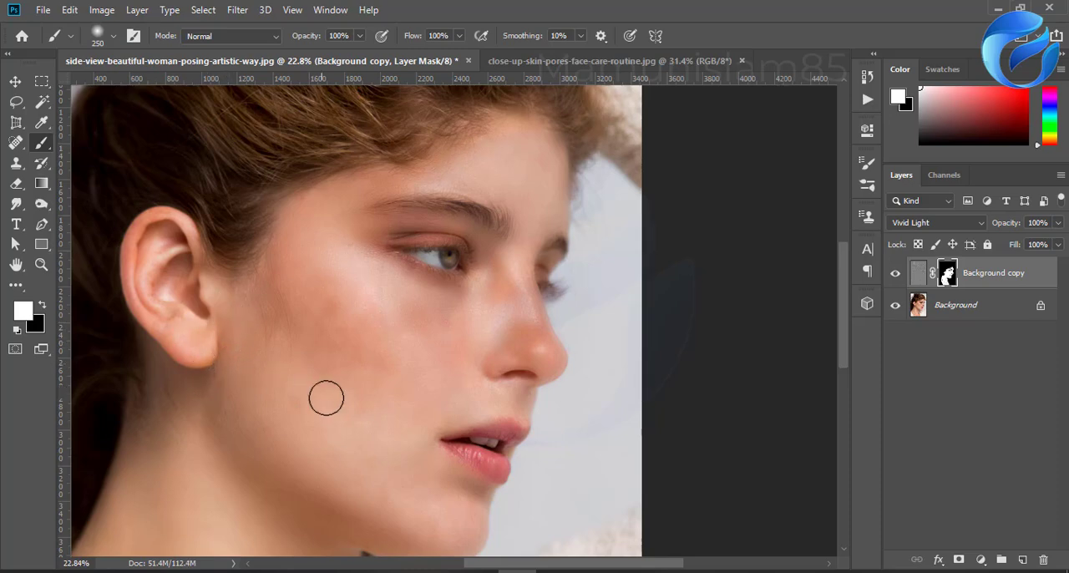
Step: Unlock the Background layer and duplicate it beneath the masked Vivid Light layer
scroll(432, 437, down, 4)
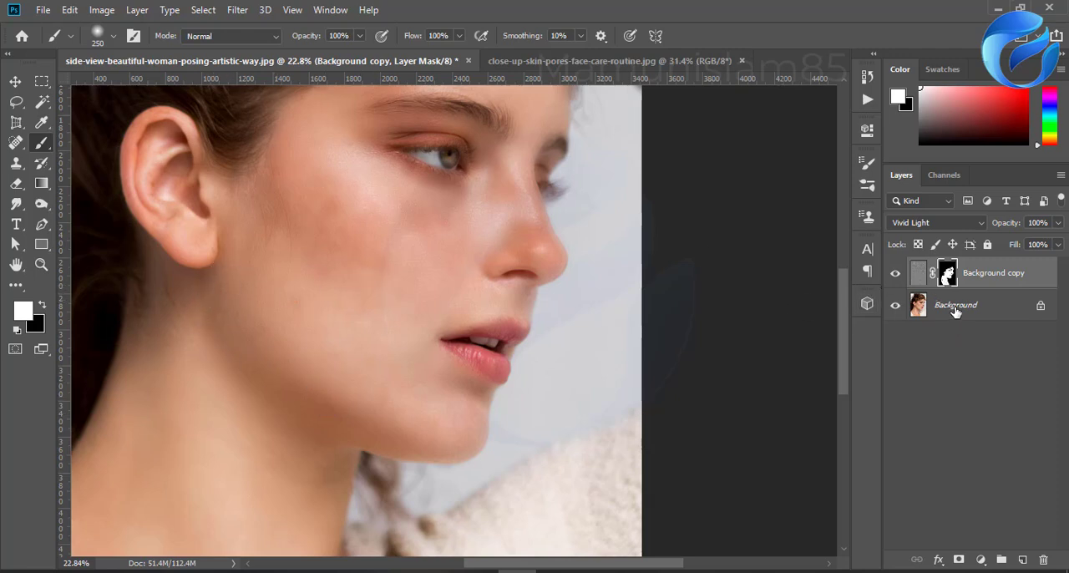
click(1042, 307)
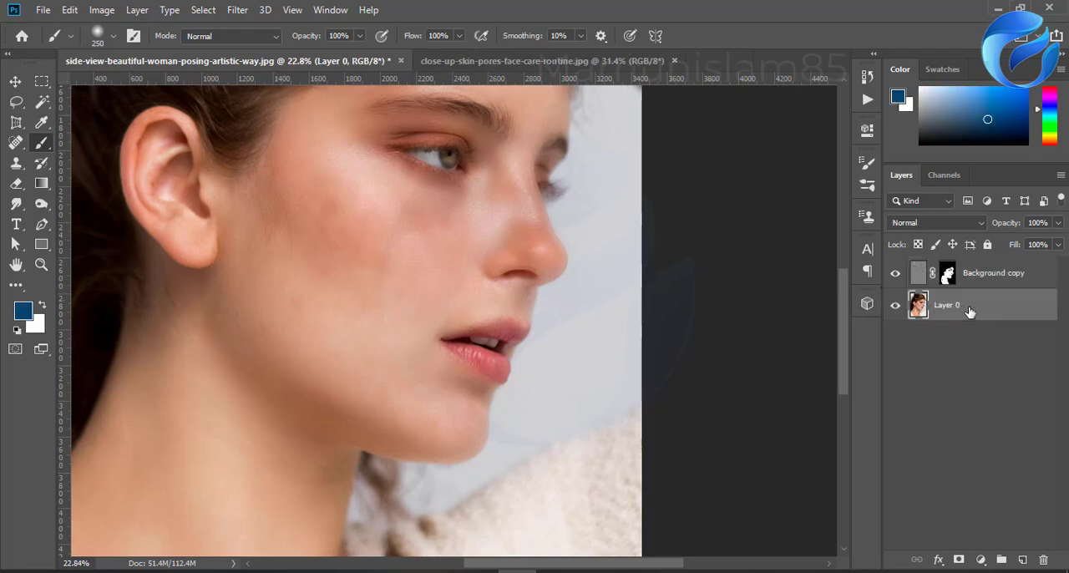
drag(969, 310, 1023, 559)
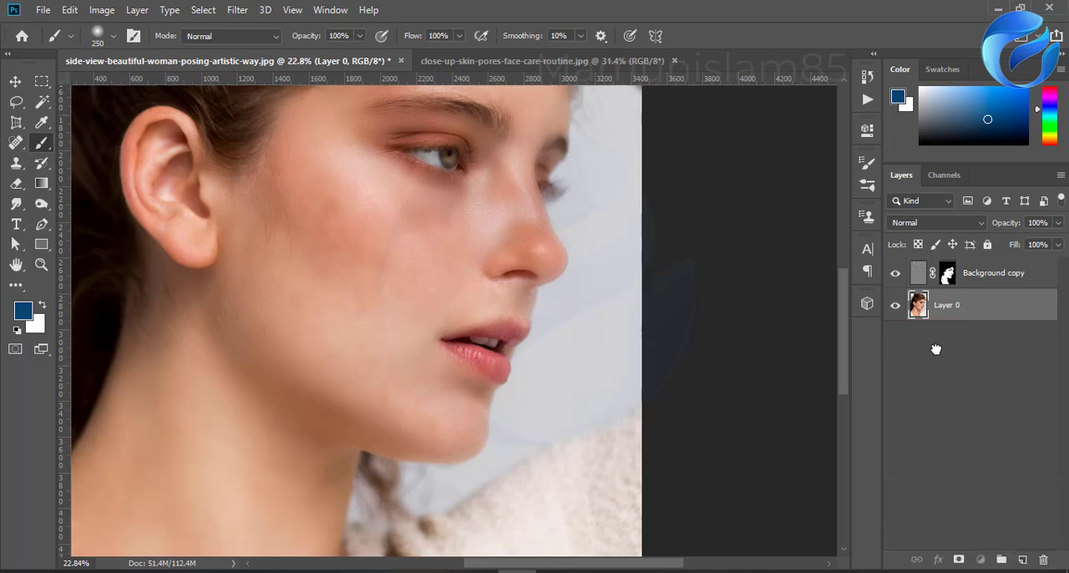
Step: Combine the masked Background copy and Layer 0 copy into one smart object and rasterize it
shift+click(979, 282)
right_click(979, 282)
click(826, 218)
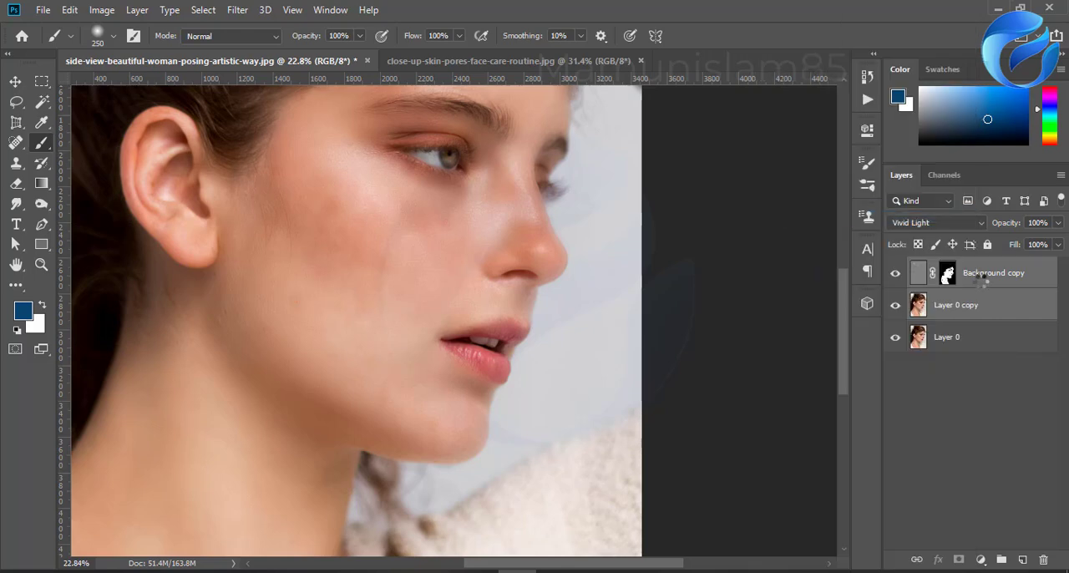
right_click(978, 277)
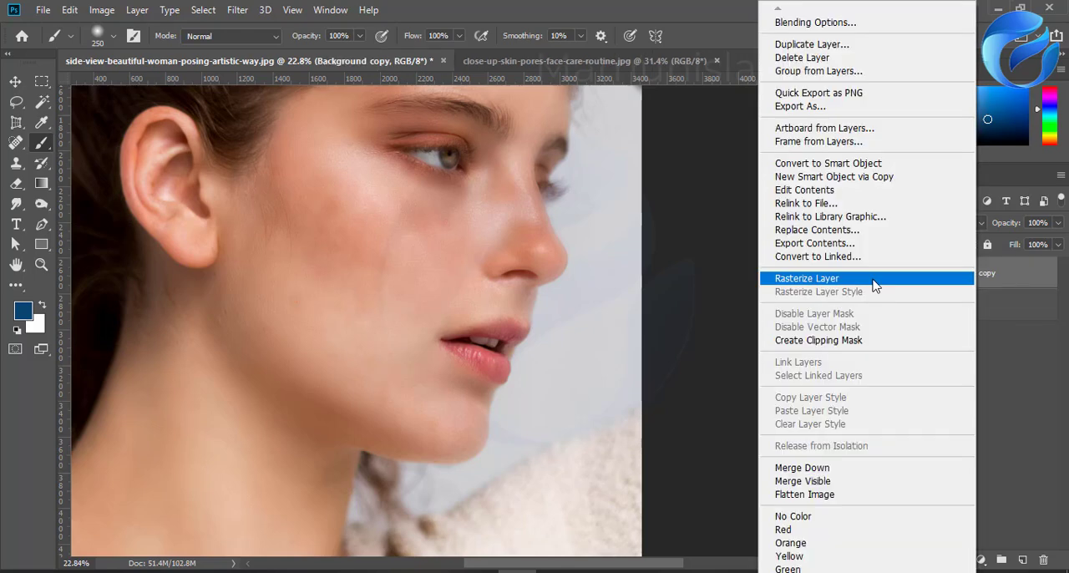
click(807, 278)
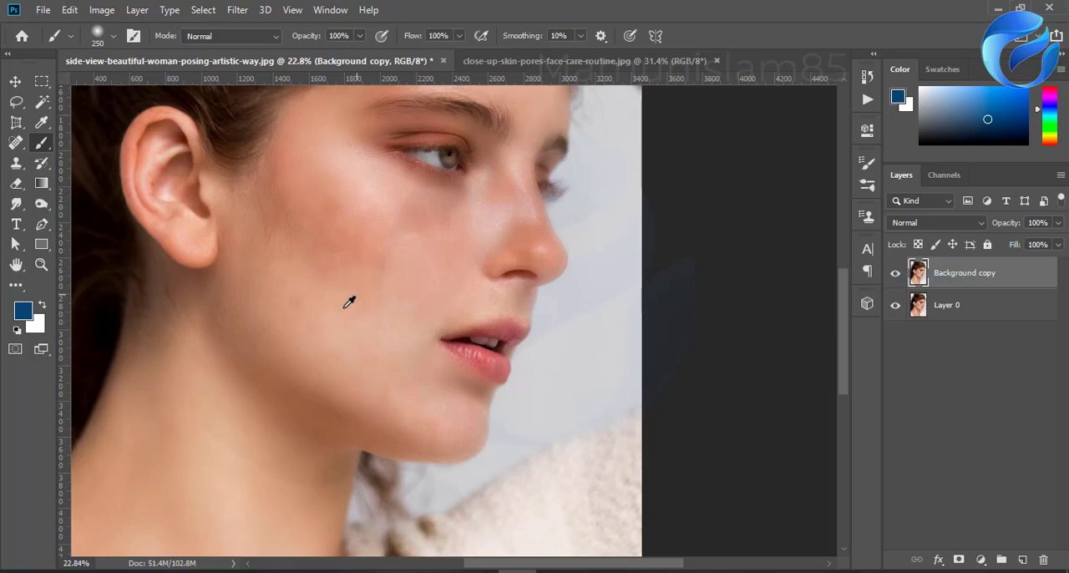
Step: Invert the colors of the rasterized Background copy layer, leaving its blend mode at Normal
scroll(375, 356, down, 3)
scroll(419, 444, up, 3)
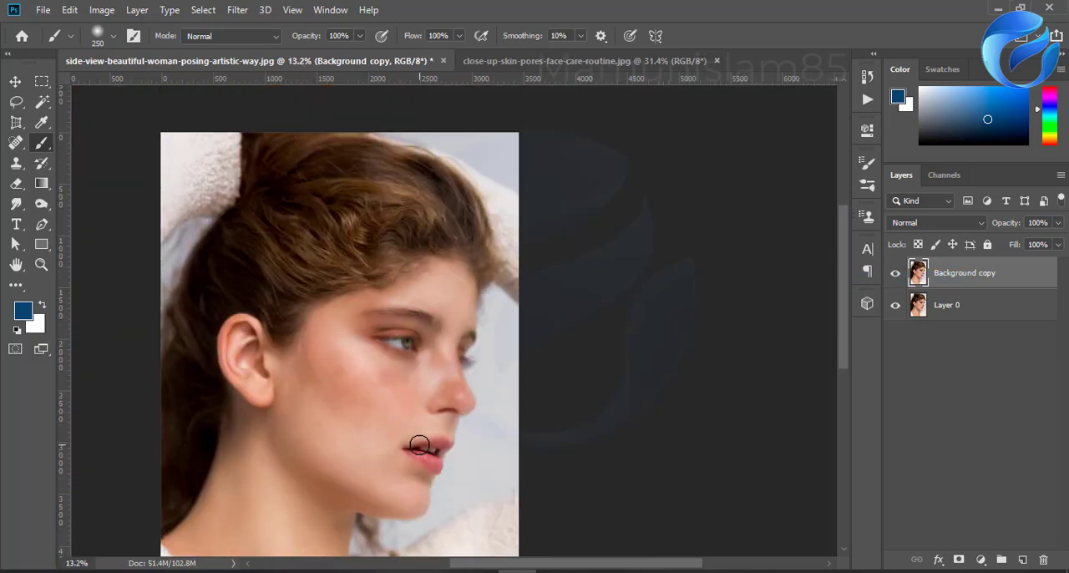
key(ctrl+i)
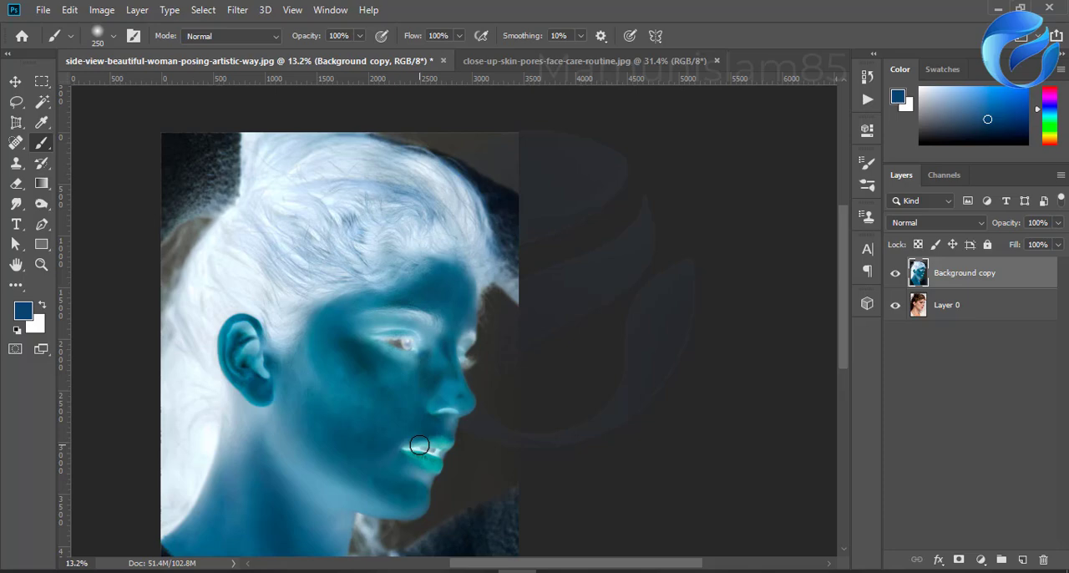
click(928, 227)
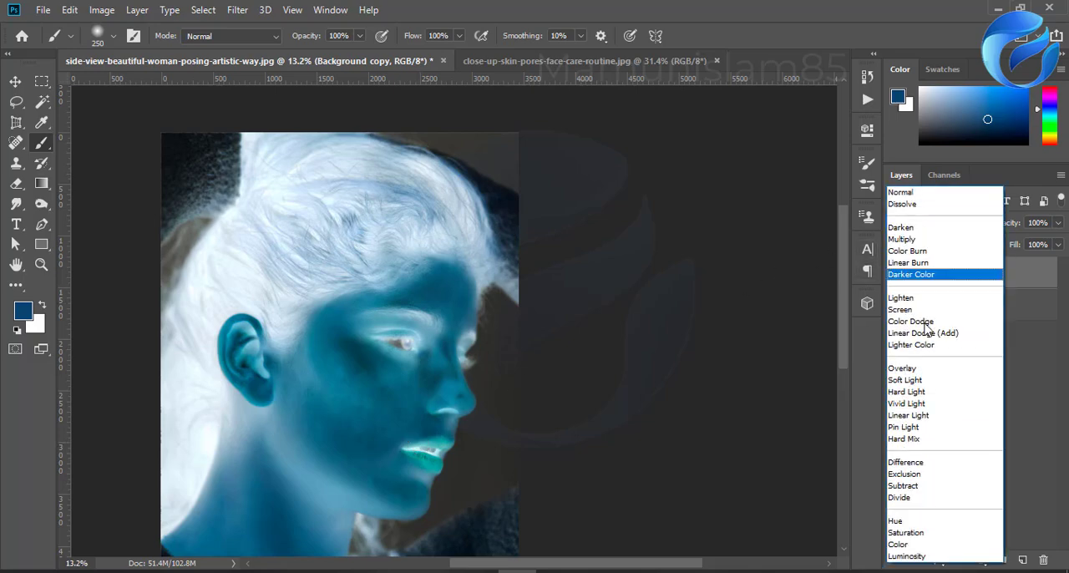
click(1025, 393)
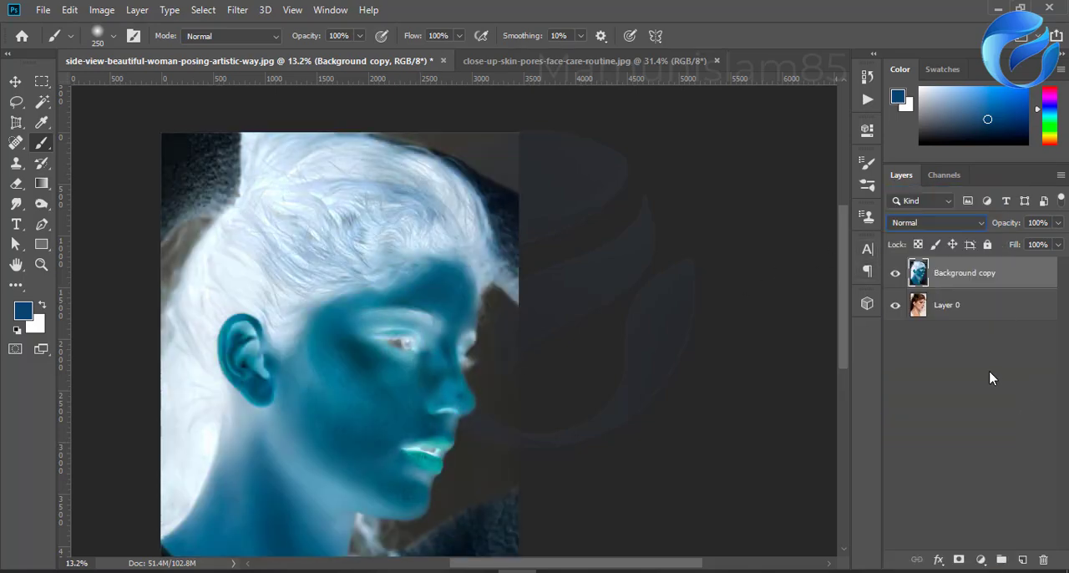
Step: Invert the Background copy layer back to its natural colors and duplicate it
key(ctrl+i)
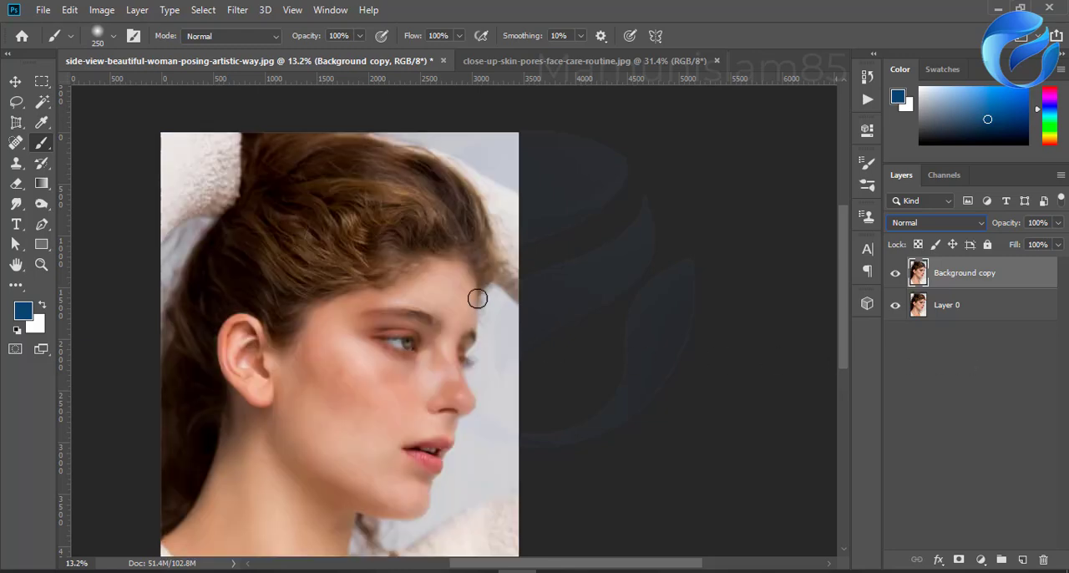
click(949, 323)
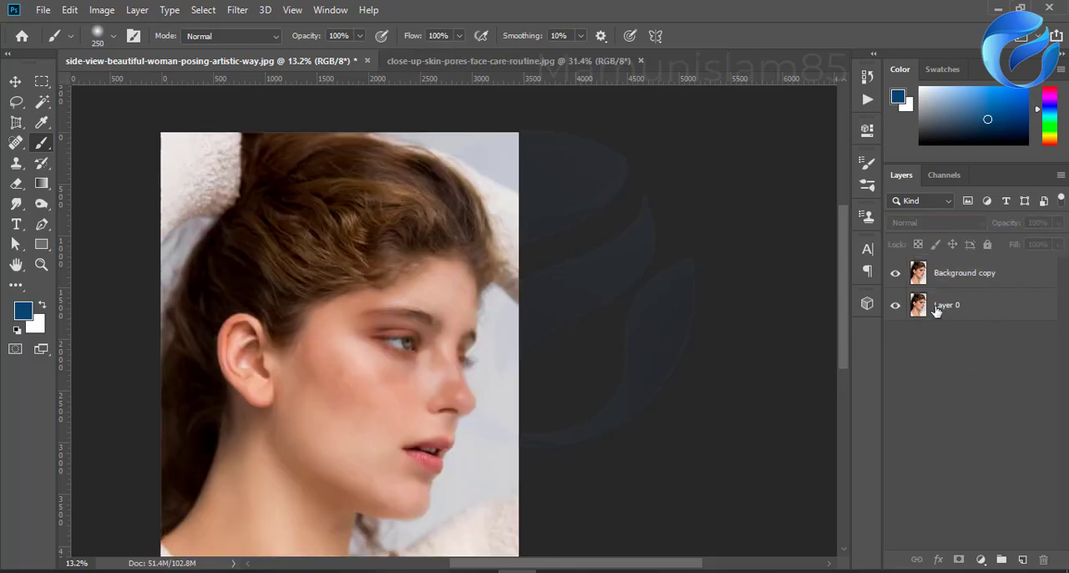
drag(950, 275, 1023, 559)
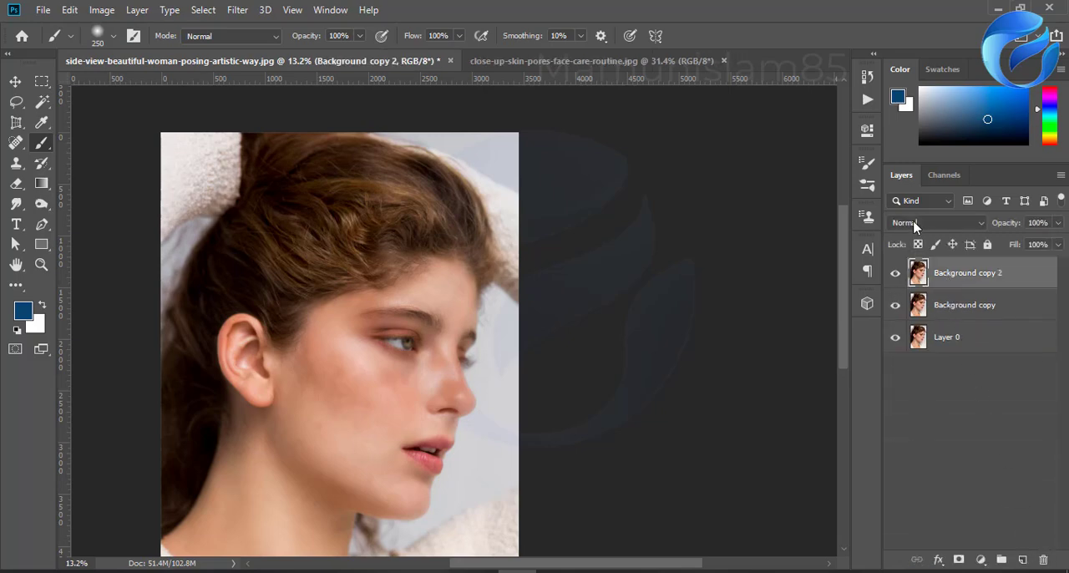
Step: Invert the colors of the Background copy 2 layer and set its blend mode to Vivid Light
click(918, 225)
click(1041, 381)
key(ctrl+i)
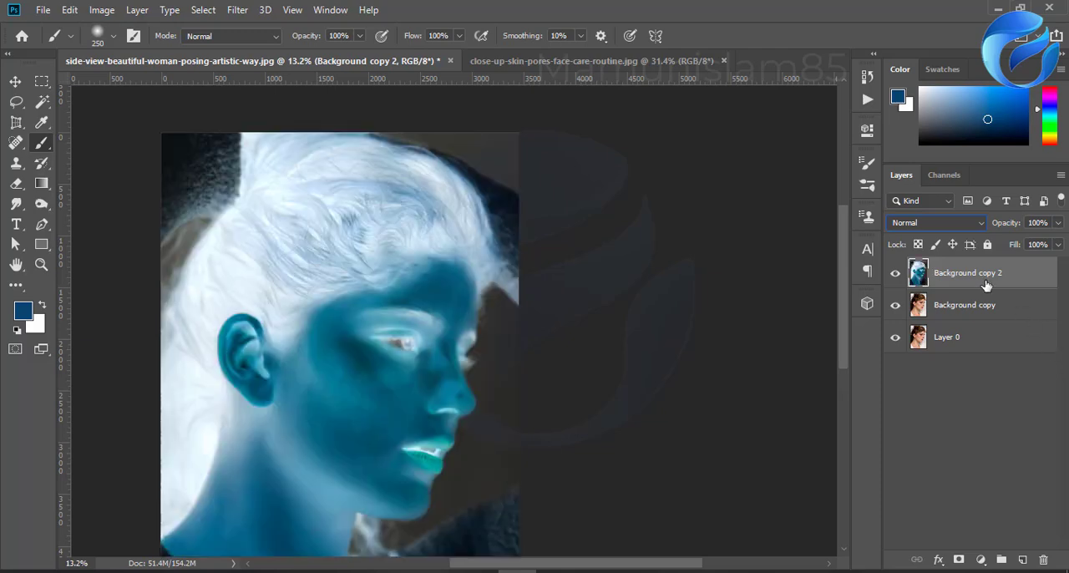
click(930, 223)
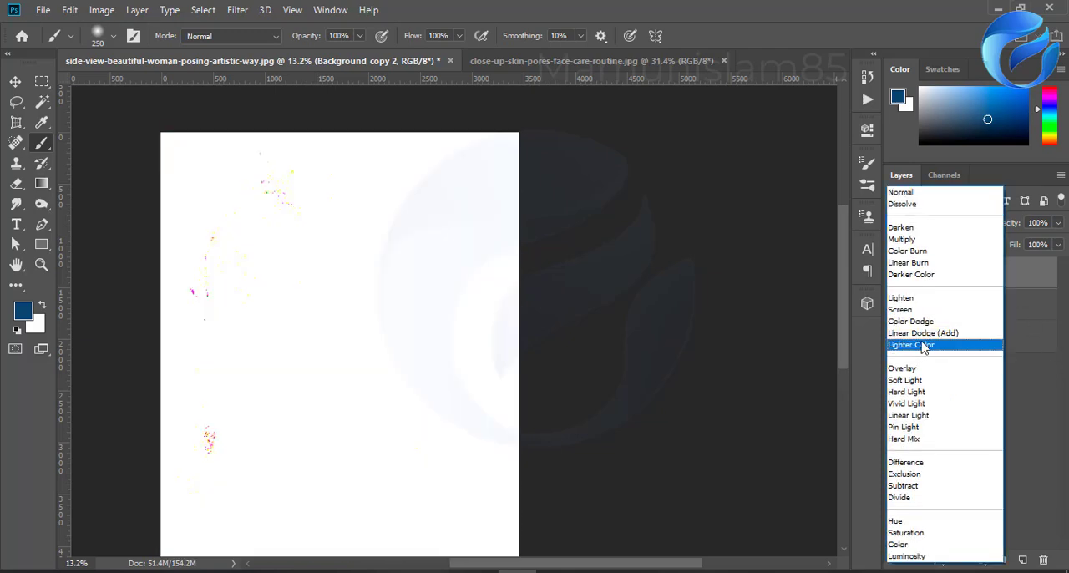
click(907, 403)
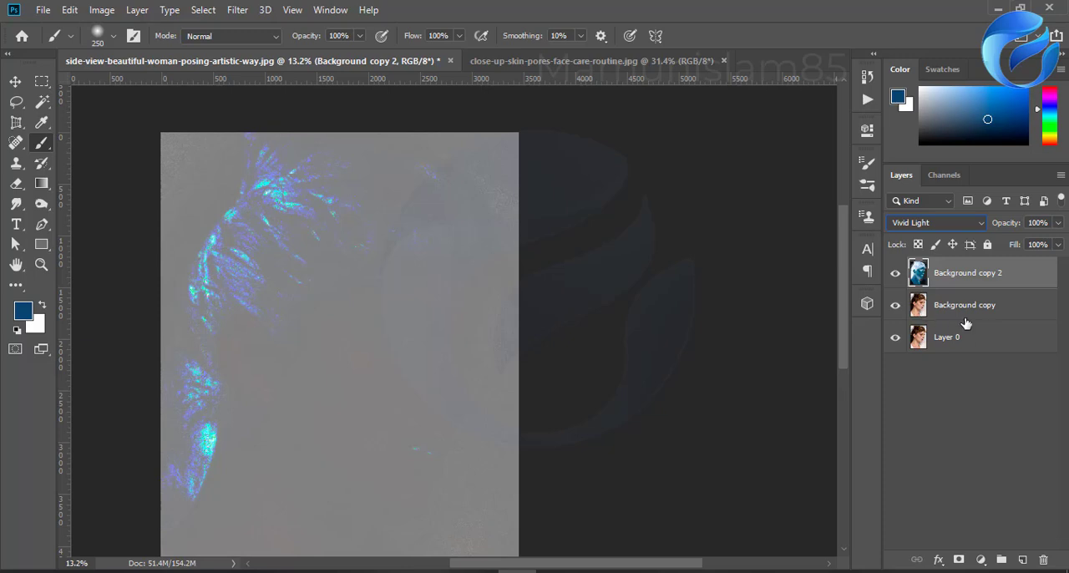
Step: Apply a High Pass filter with a radius of 78.4 pixels to the Background copy 2 layer
click(245, 8)
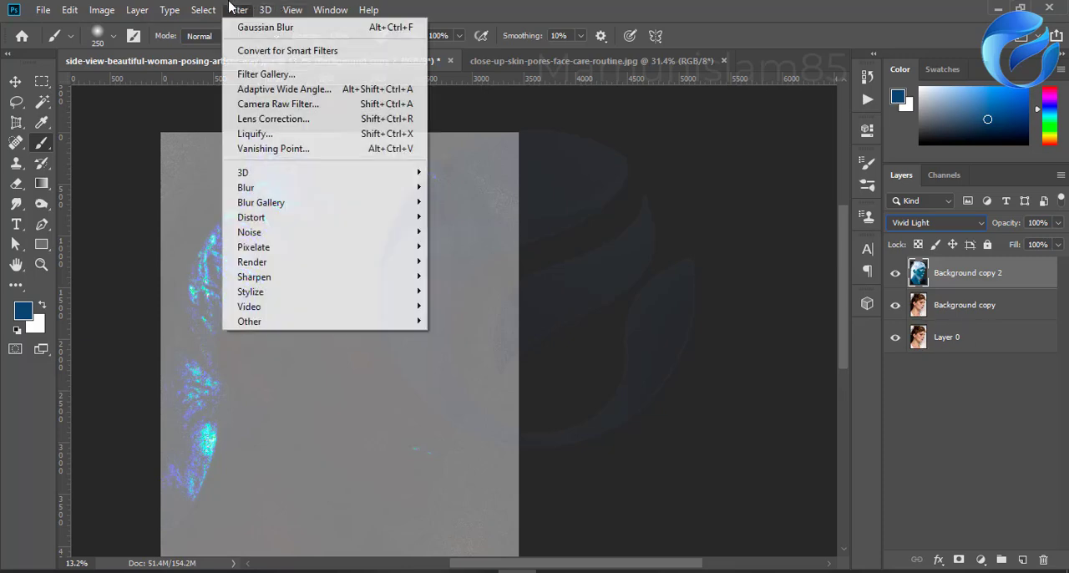
mouse_move(284, 322)
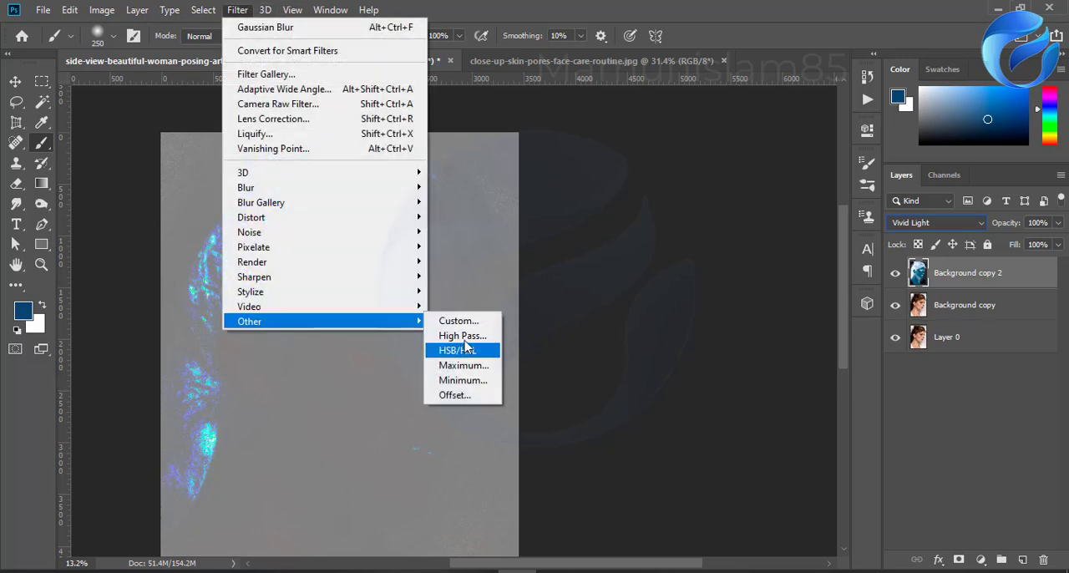
click(460, 336)
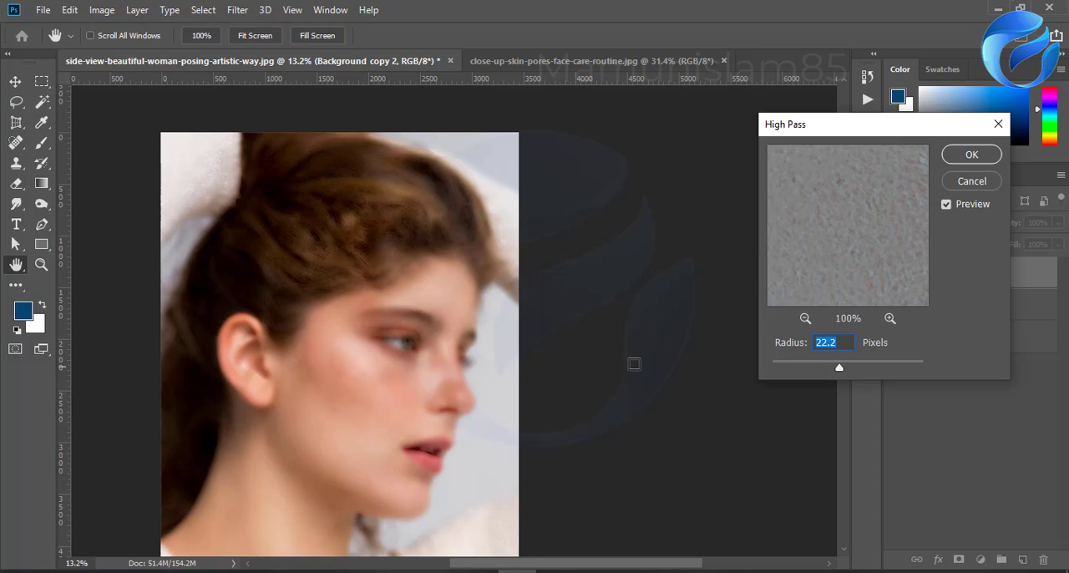
drag(848, 370, 865, 368)
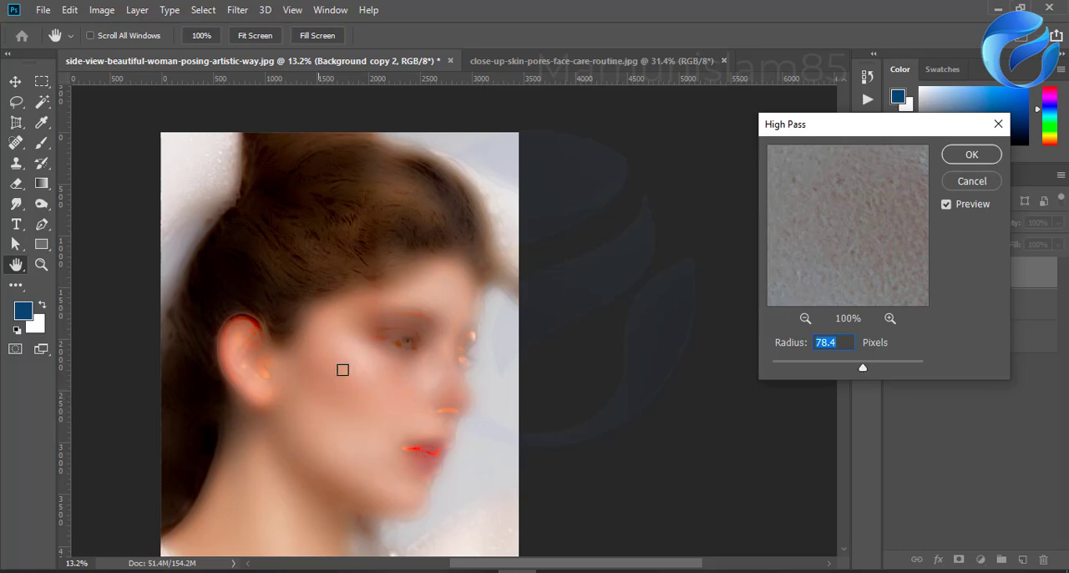
click(952, 158)
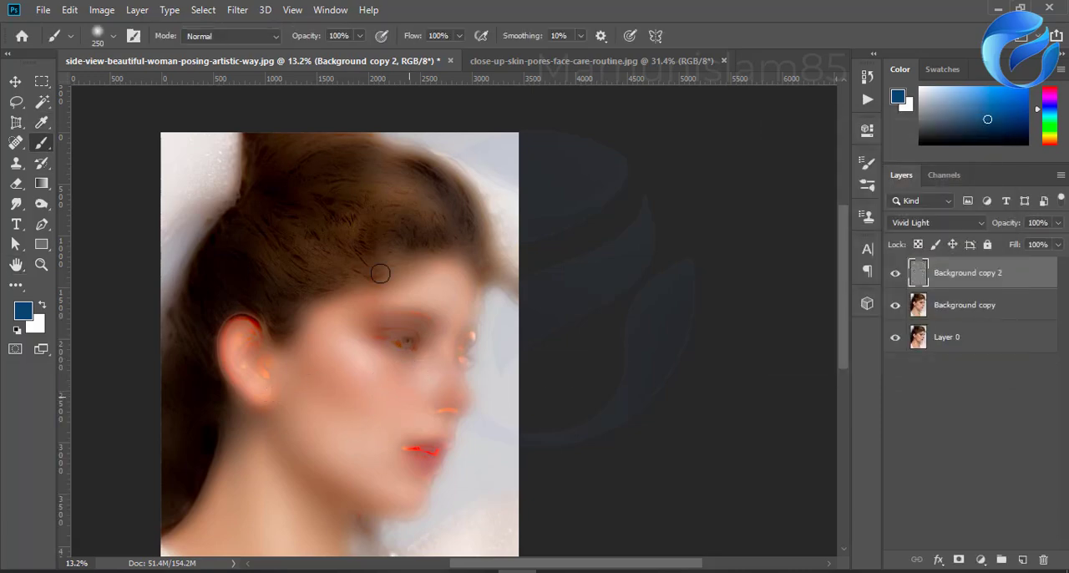
Step: Apply a Gaussian Blur with a radius of 15.3 pixels to the Background copy 2 layer
click(235, 12)
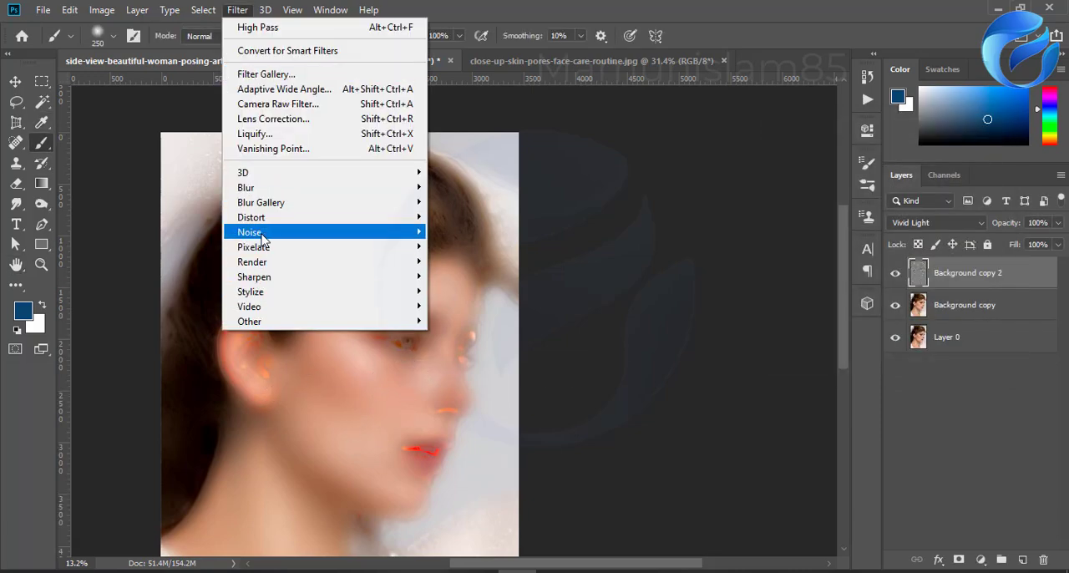
mouse_move(265, 192)
click(467, 247)
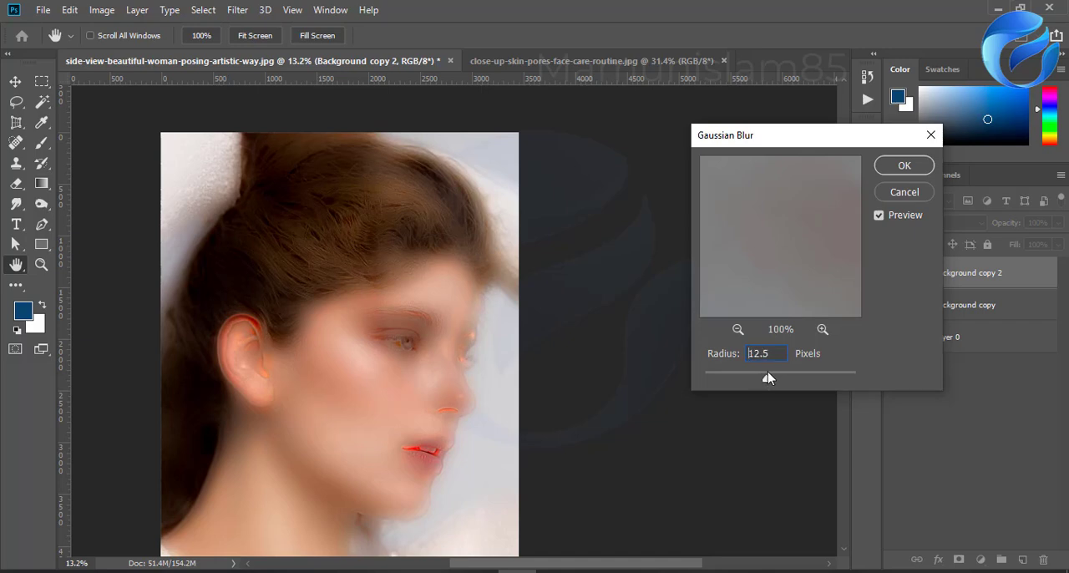
drag(767, 372, 768, 372)
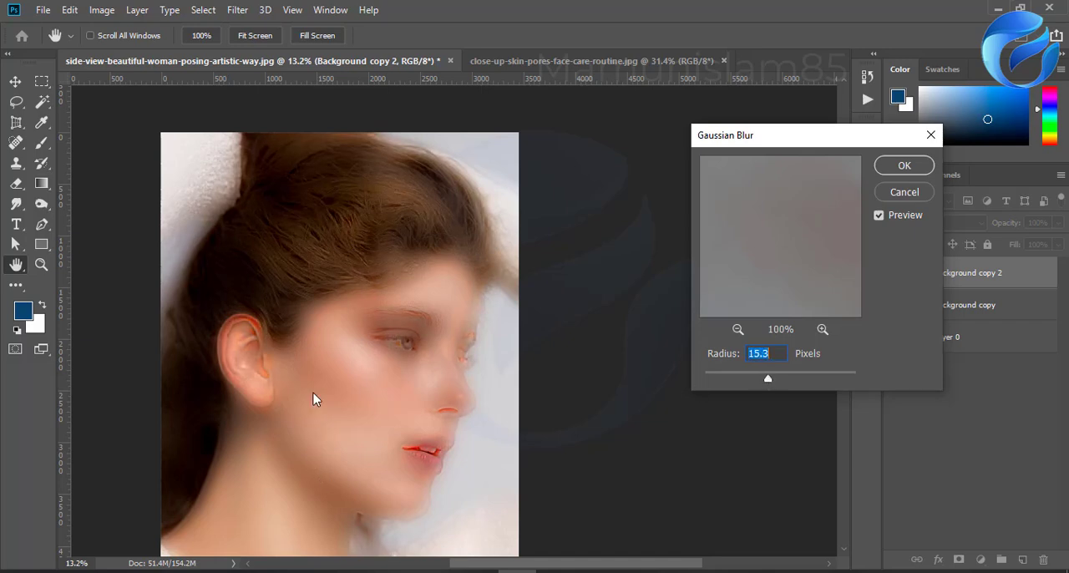
click(890, 171)
Step: Add a black mask to the Background copy 2 layer and brush white over the cheek and surrounding facial skin
key(b)
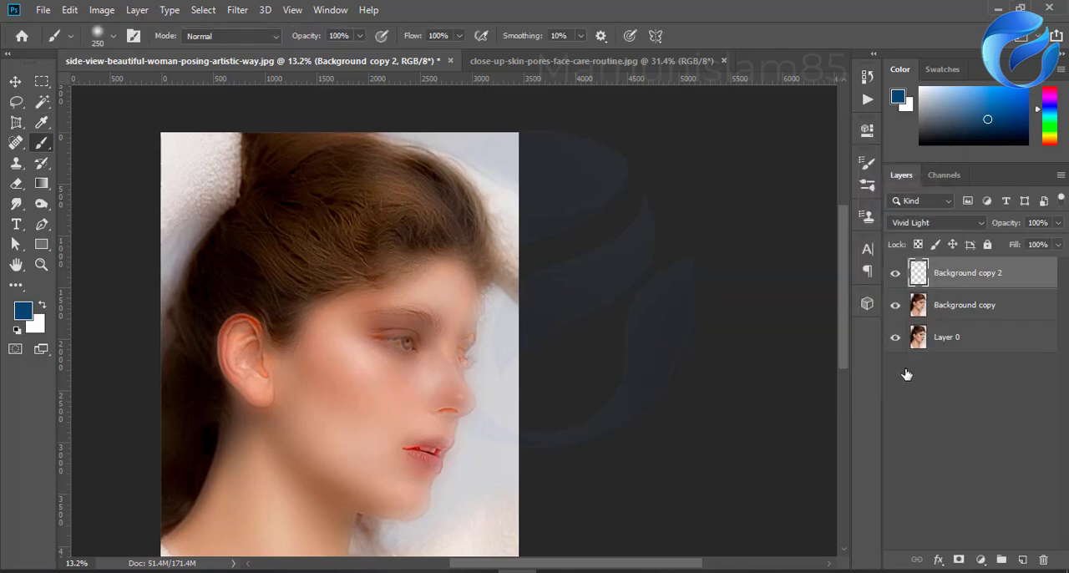
alt+click(958, 561)
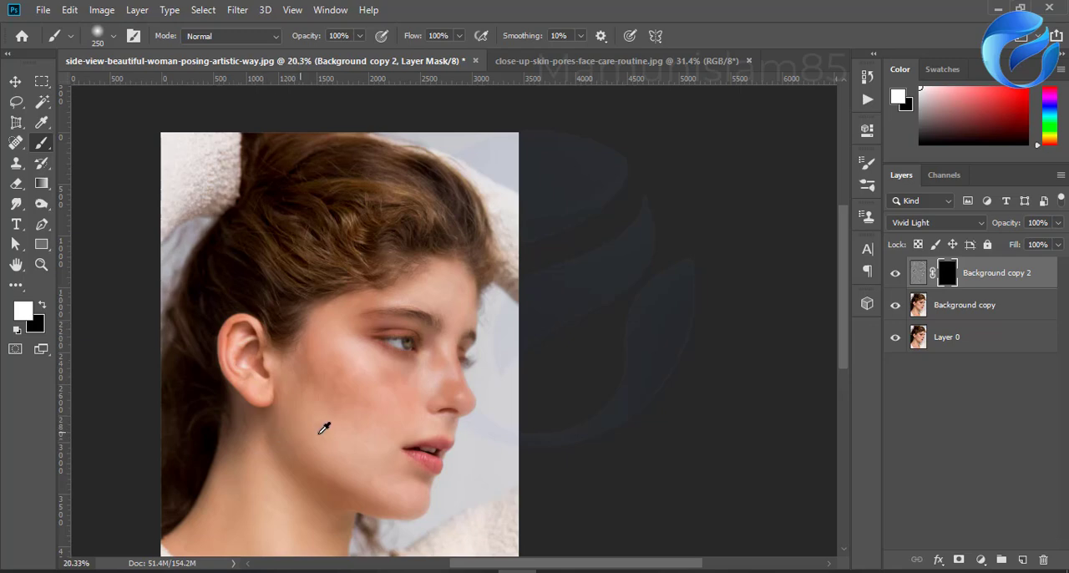
alt+scroll(324, 426, up, 3)
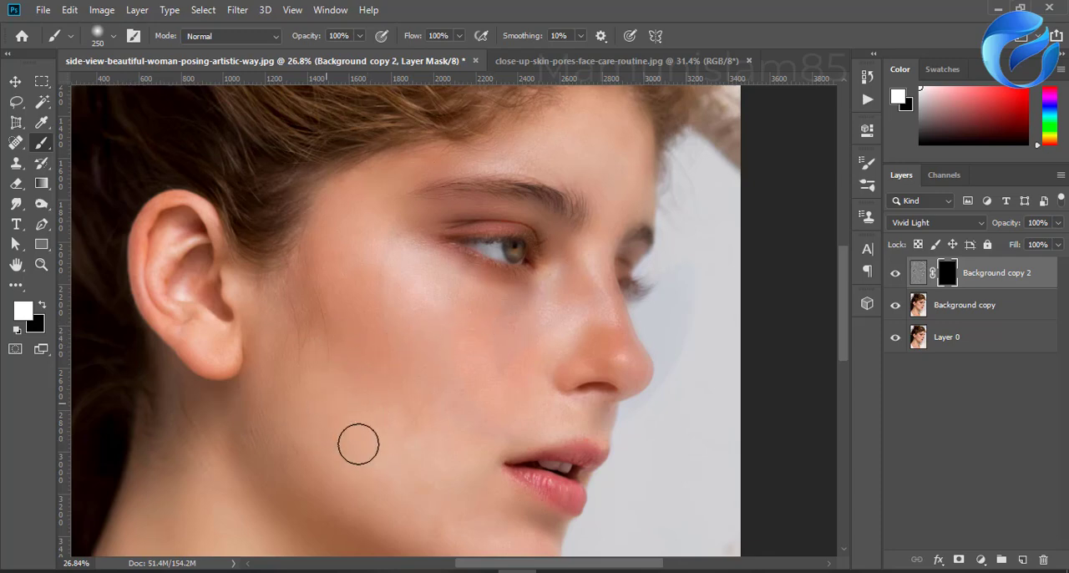
mouse_move(413, 424)
mouse_down()
mouse_move(435, 454)
mouse_move(279, 444)
mouse_move(251, 432)
mouse_move(330, 460)
mouse_up()
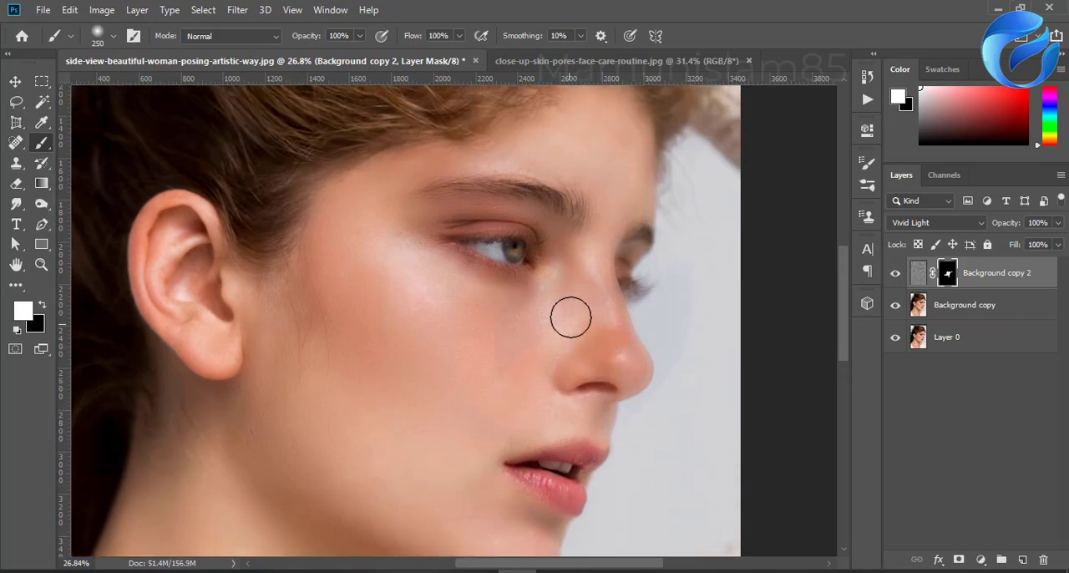
scroll(410, 376, down, 3)
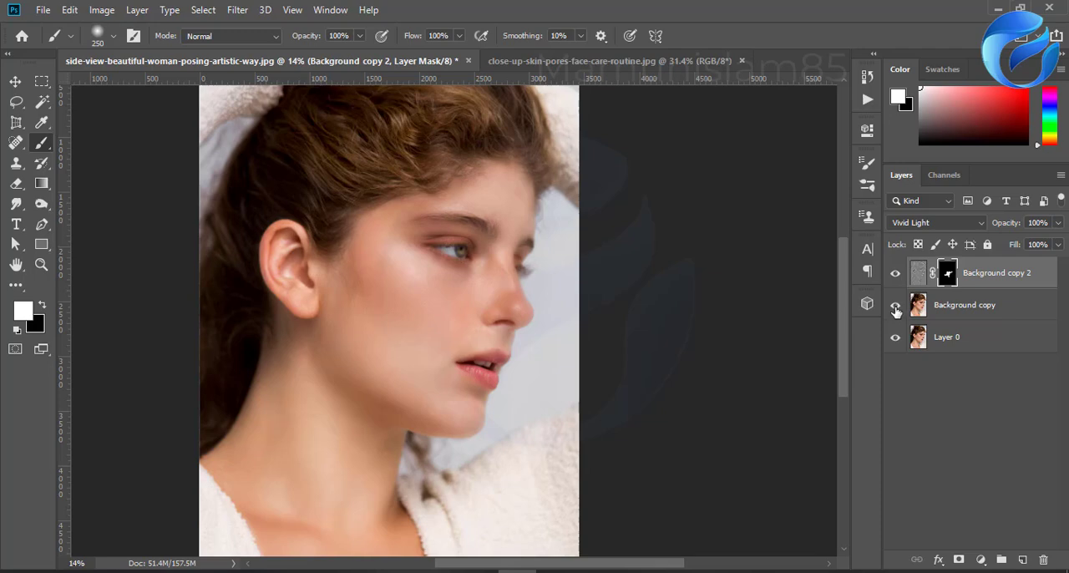
Step: Group the Background copy 2 and Background copy layers and toggle the group's visibility to compare the face before and after retouching
click(955, 312)
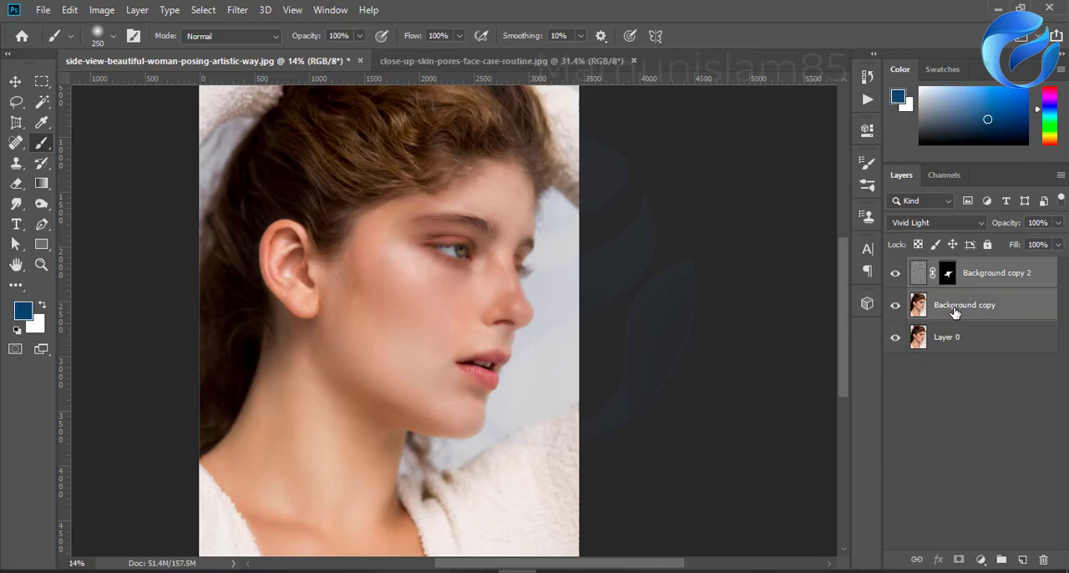
key(ctrl+g)
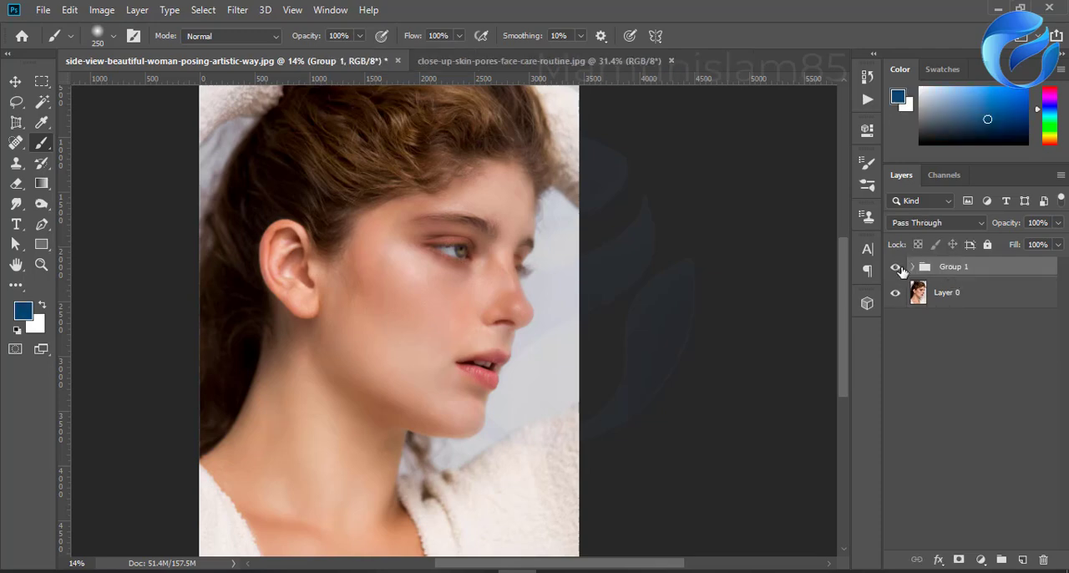
click(894, 269)
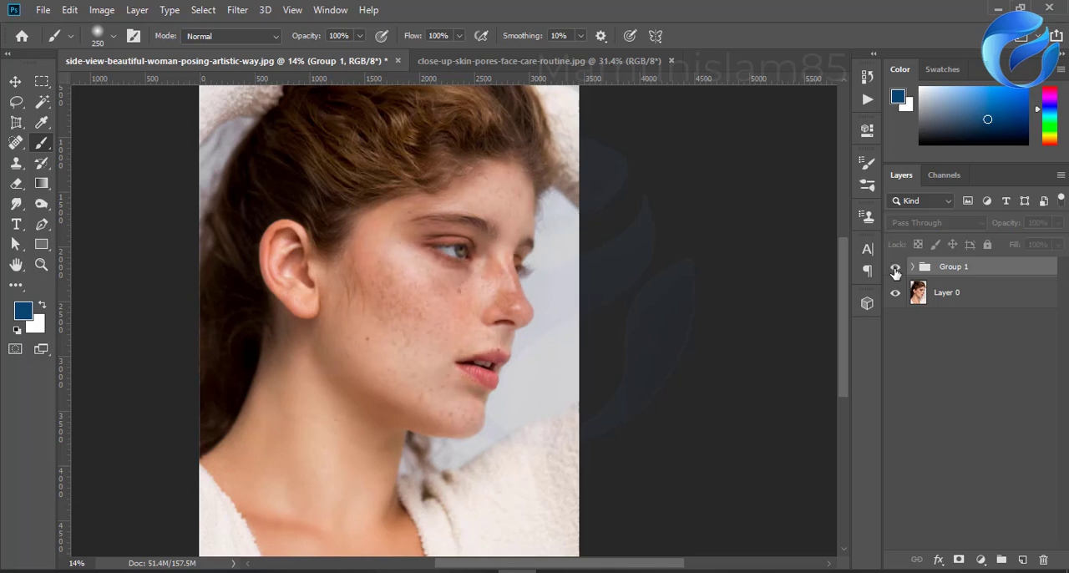
click(894, 269)
click(895, 269)
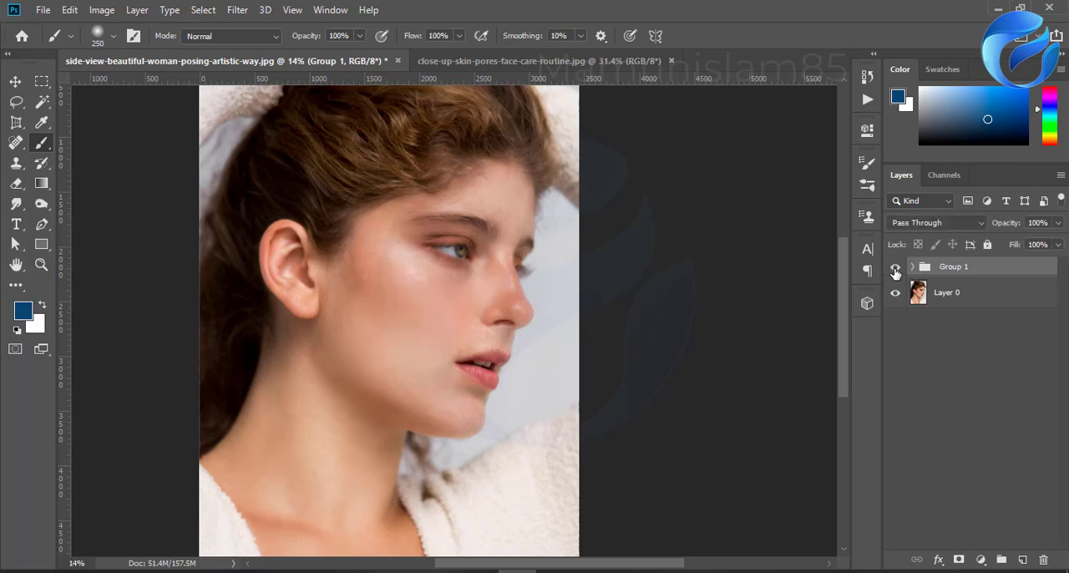
click(895, 269)
click(894, 268)
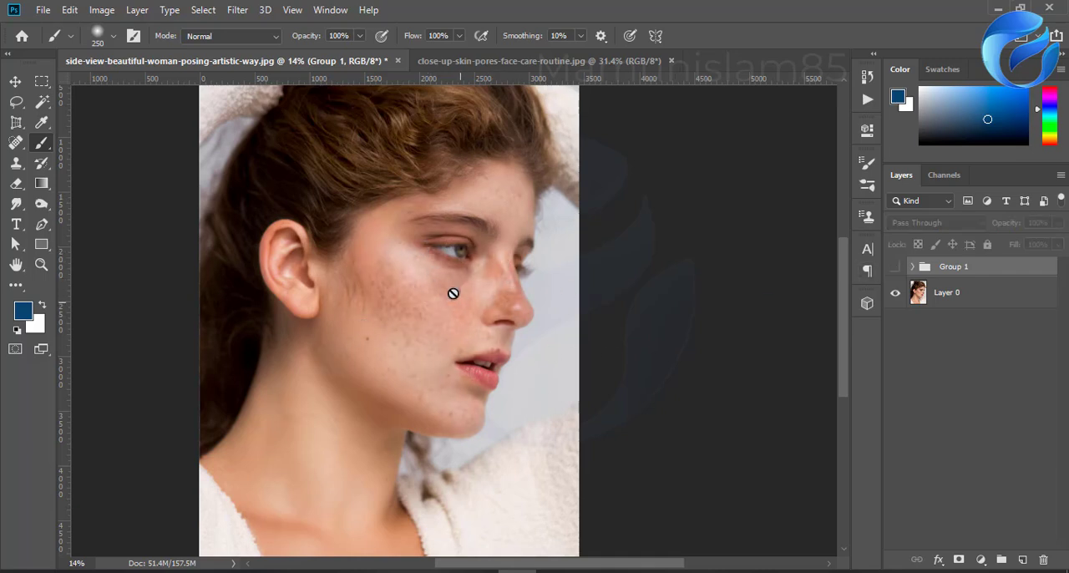
click(894, 268)
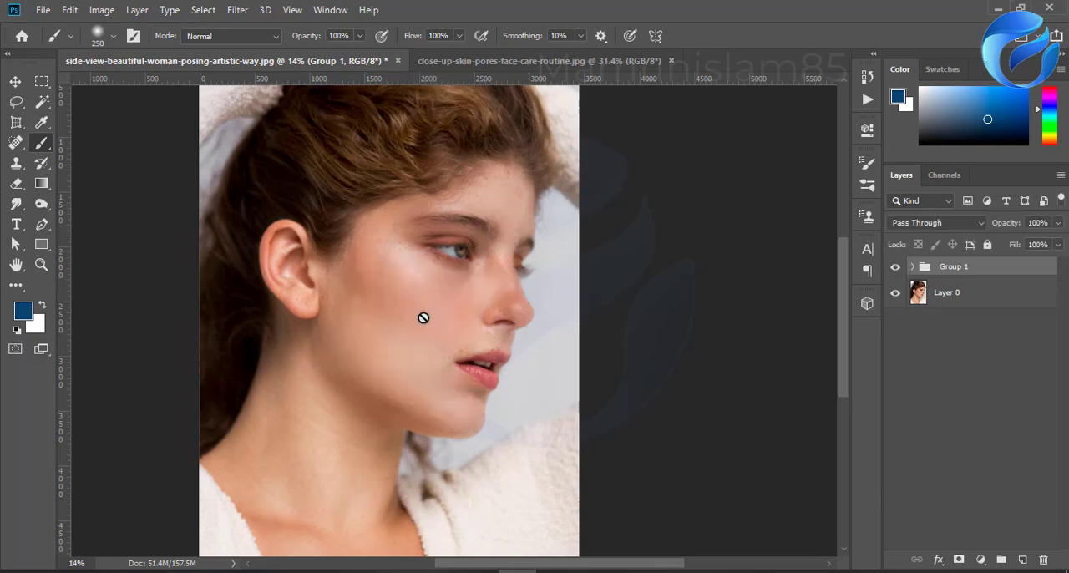
Step: Switch to Chrome, search Google for "spot face image" in a new tab, and show the image results
click(488, 65)
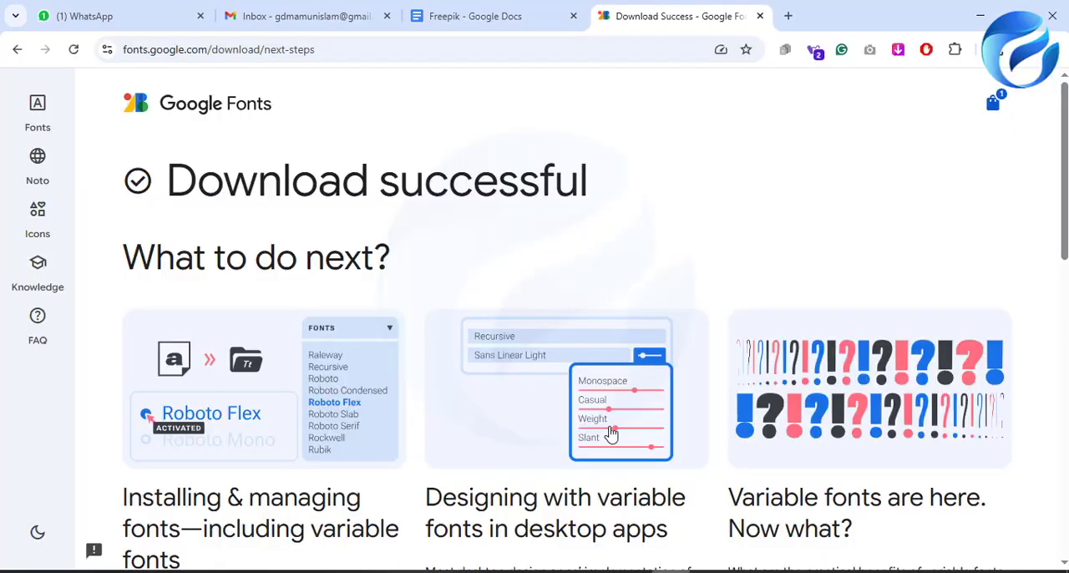
click(790, 16)
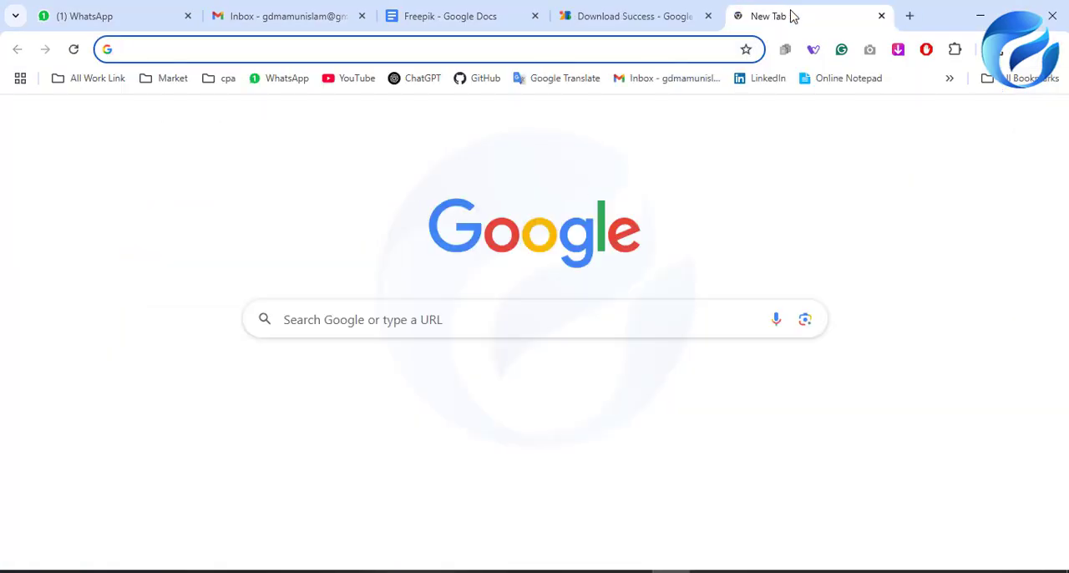
text(spot)
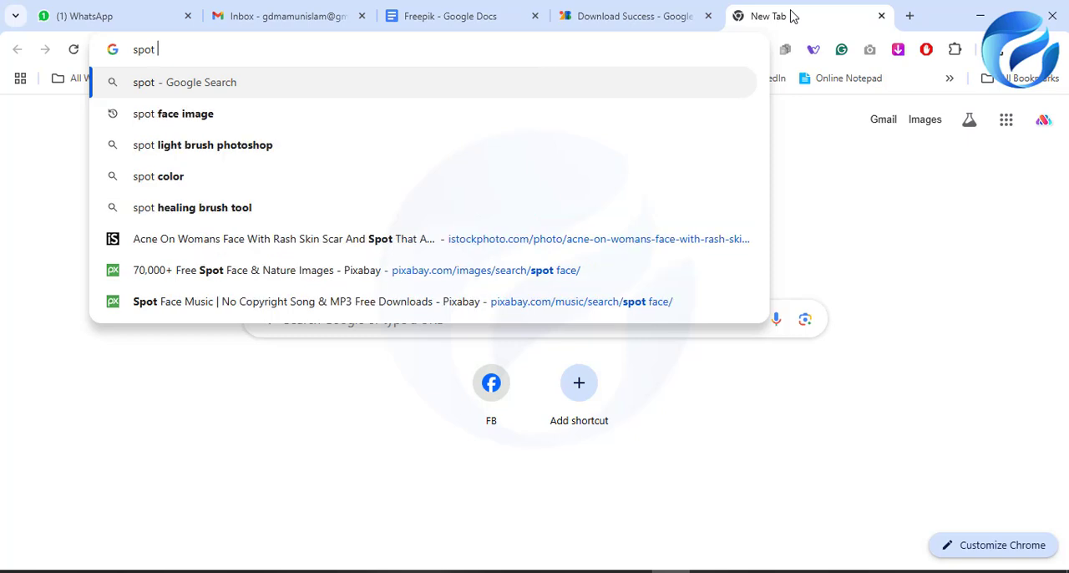
key(Down)
key(Return)
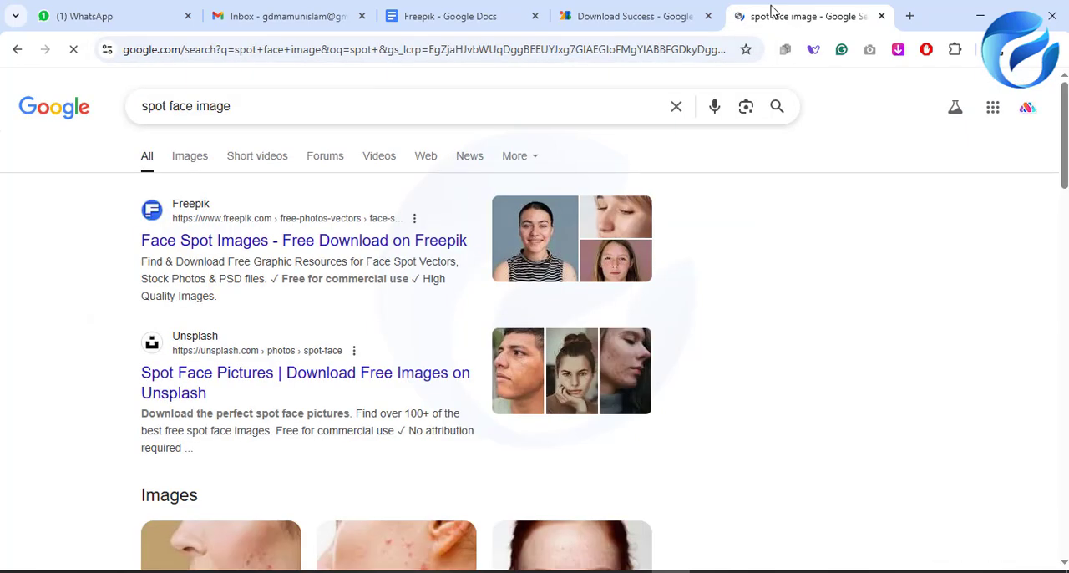
scroll(284, 359, down, 1)
scroll(251, 251, up, 1)
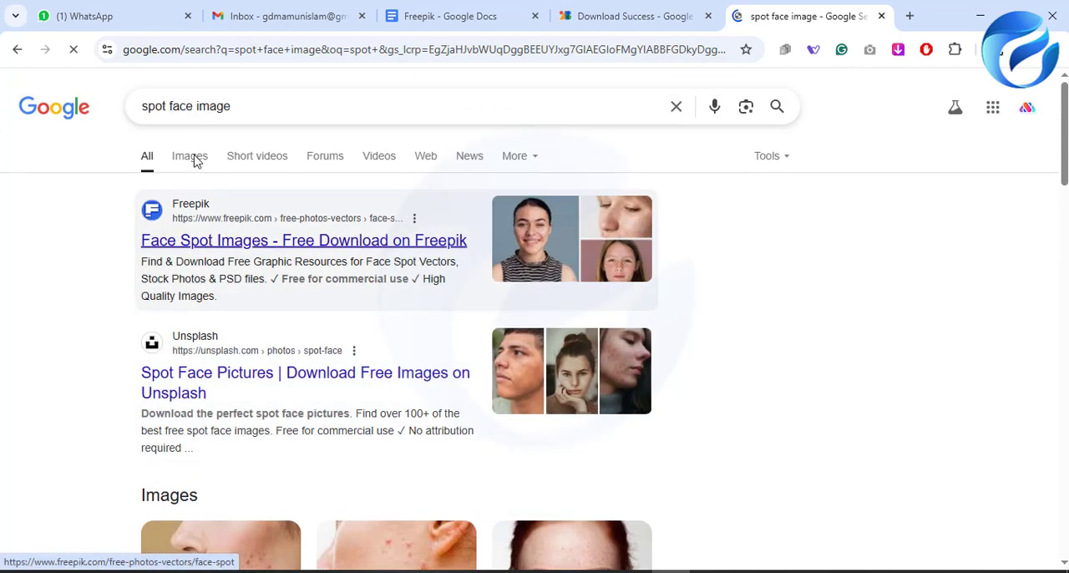
click(190, 156)
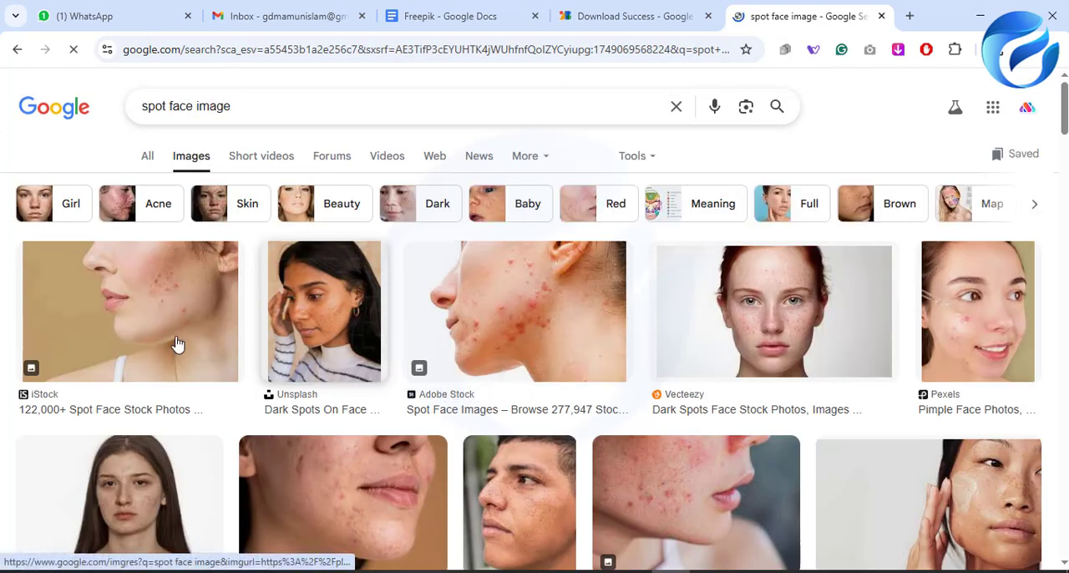
Step: Examine the spot face image results, previewing the Adobe Stock acne profile and the Vecteezy freckled portrait, for a suitable retouching photo
click(594, 315)
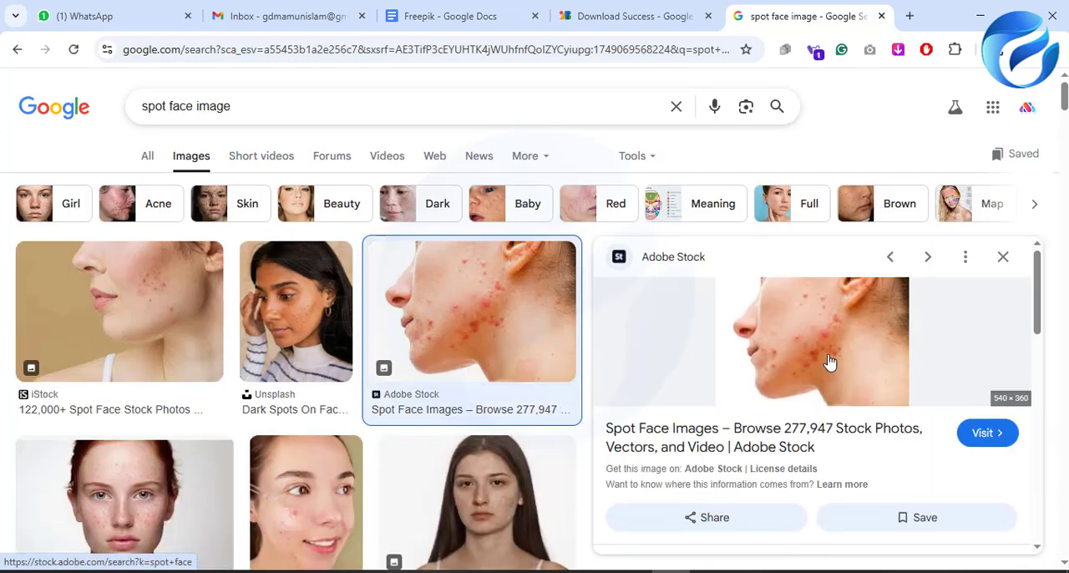
scroll(333, 442, down, 2)
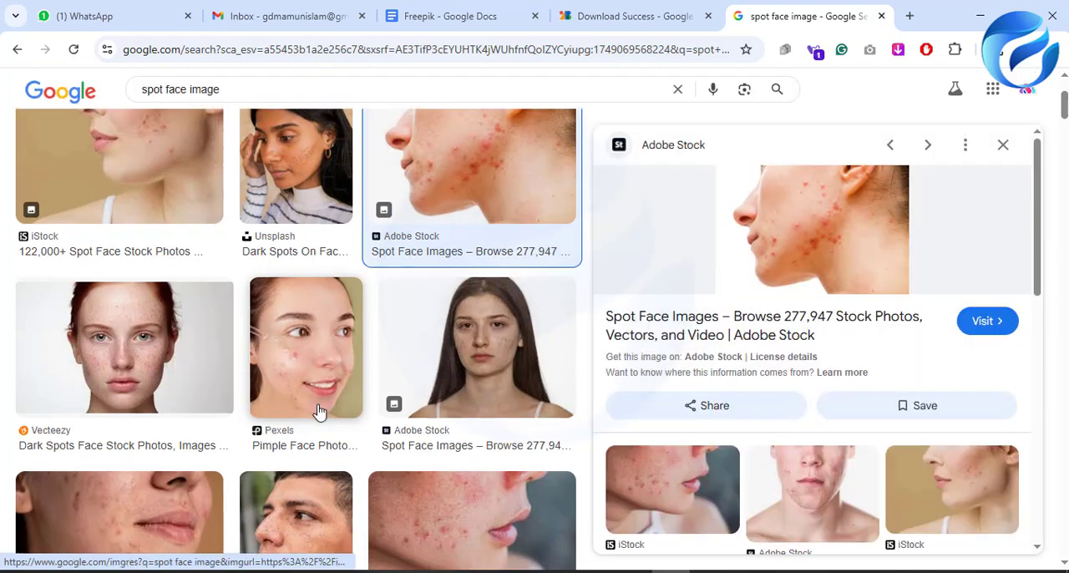
scroll(317, 411, down, 8)
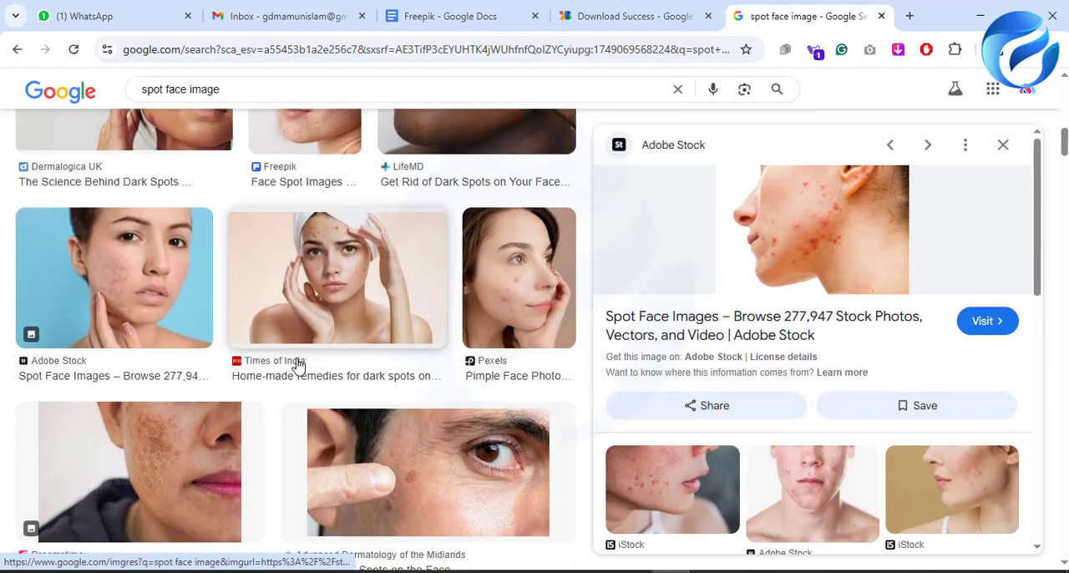
scroll(298, 365, down, 2)
scroll(434, 384, up, 4)
scroll(393, 392, up, 3)
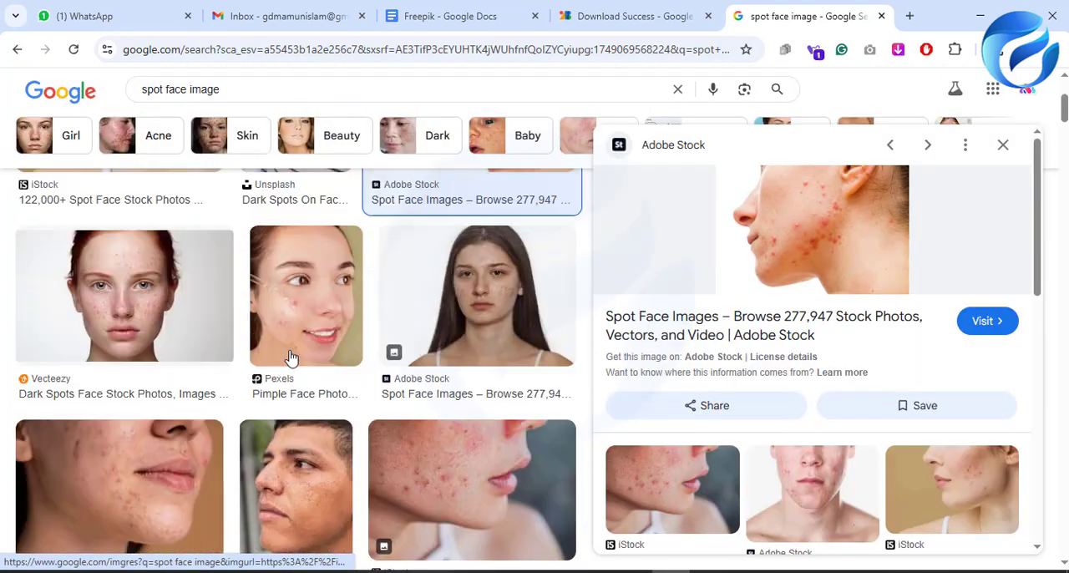
scroll(290, 358, up, 5)
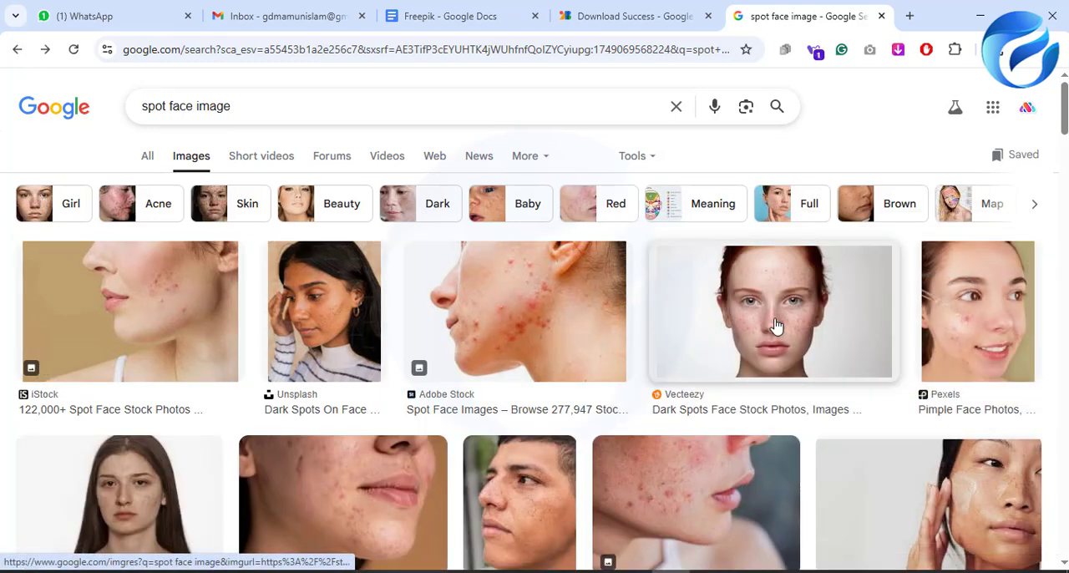
click(776, 325)
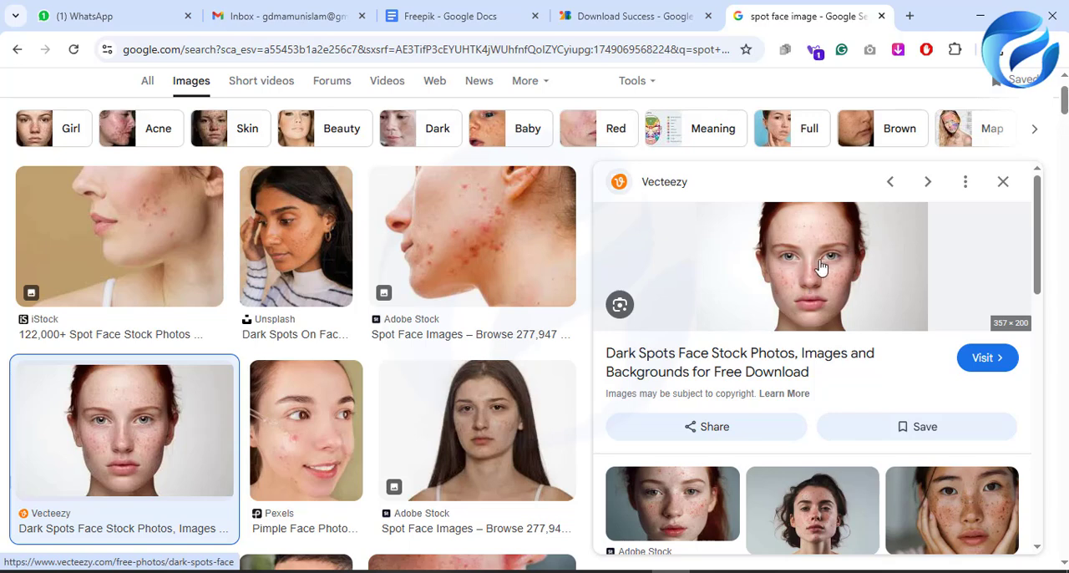
scroll(823, 286, down, 2)
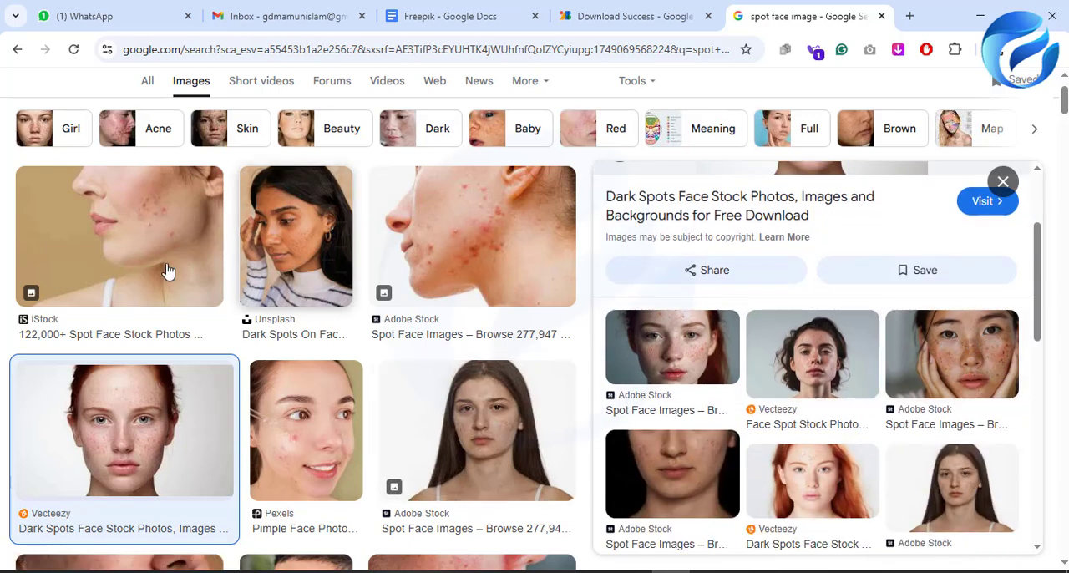
Step: Save the Adobe Stock side-profile acne image as a JPEG in the Downloads folder
click(424, 249)
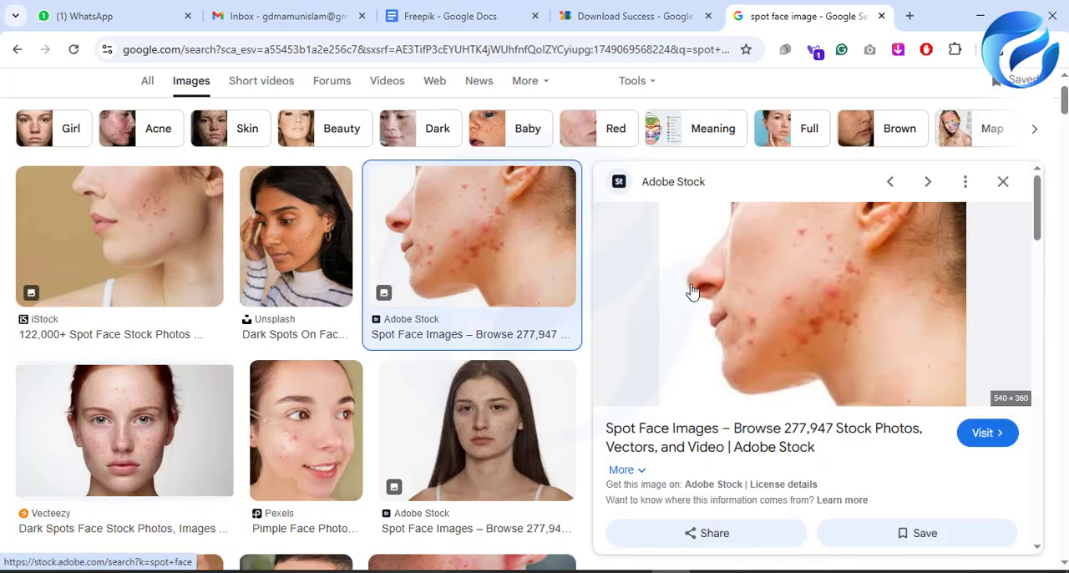
right_click(844, 357)
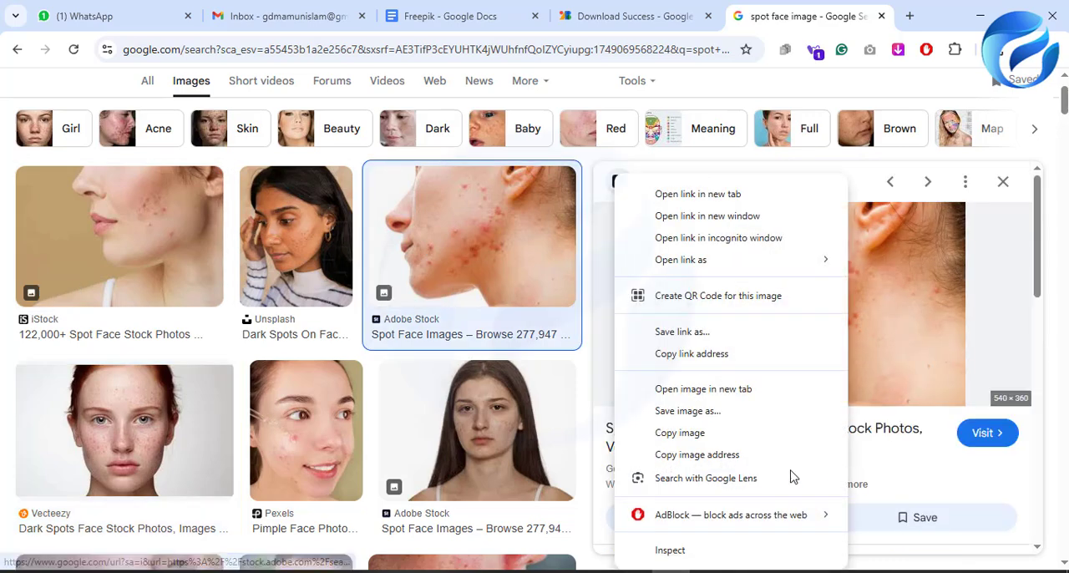
click(701, 432)
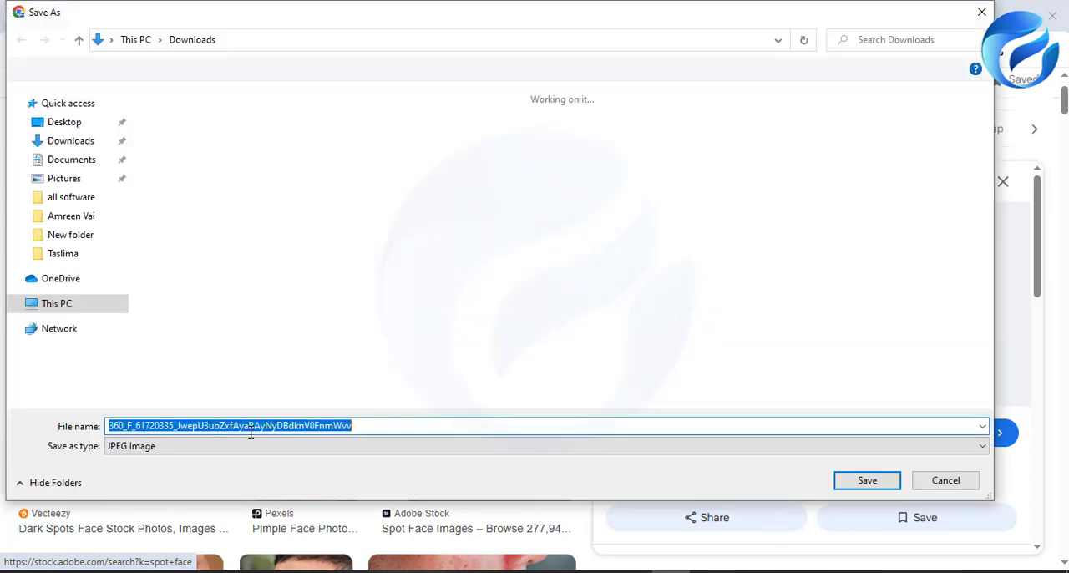
click(854, 485)
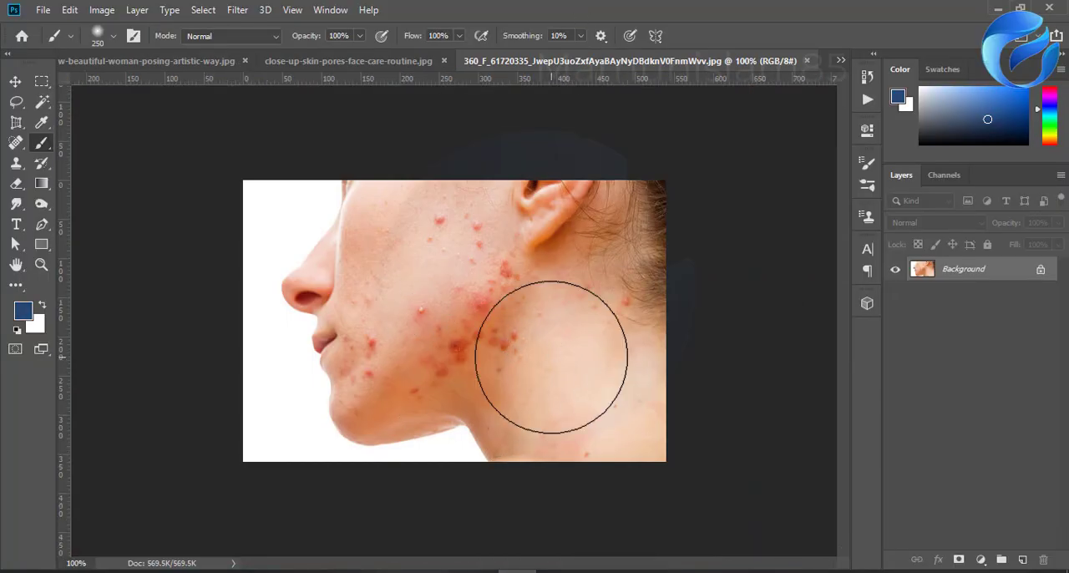
Step: In Photoshop, duplicate the acne profile photo's Background layer, invert the copy and set its blend mode to Vivid Light
drag(965, 346, 1022, 559)
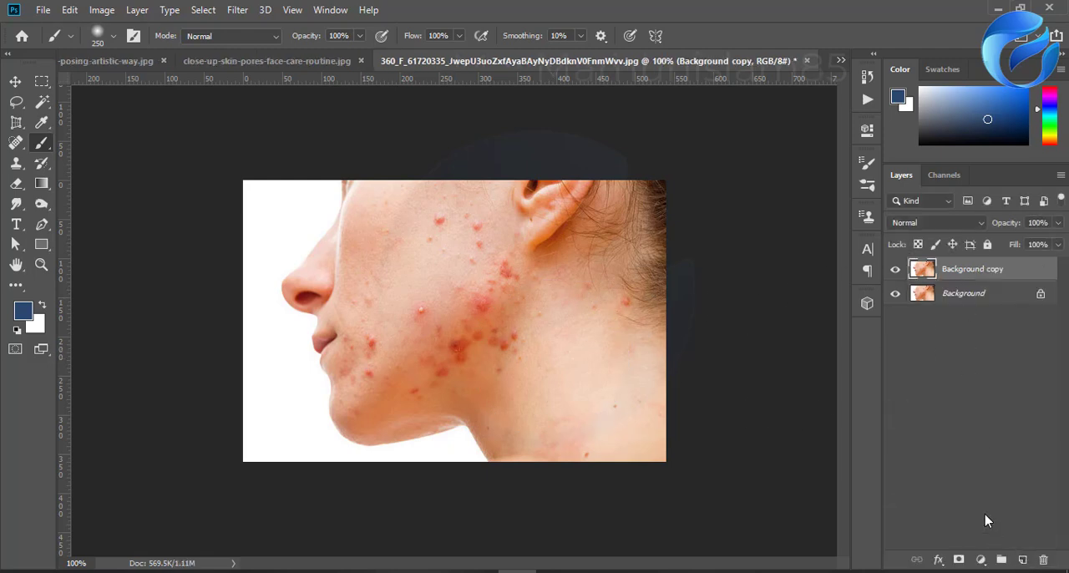
key(ctrl+i)
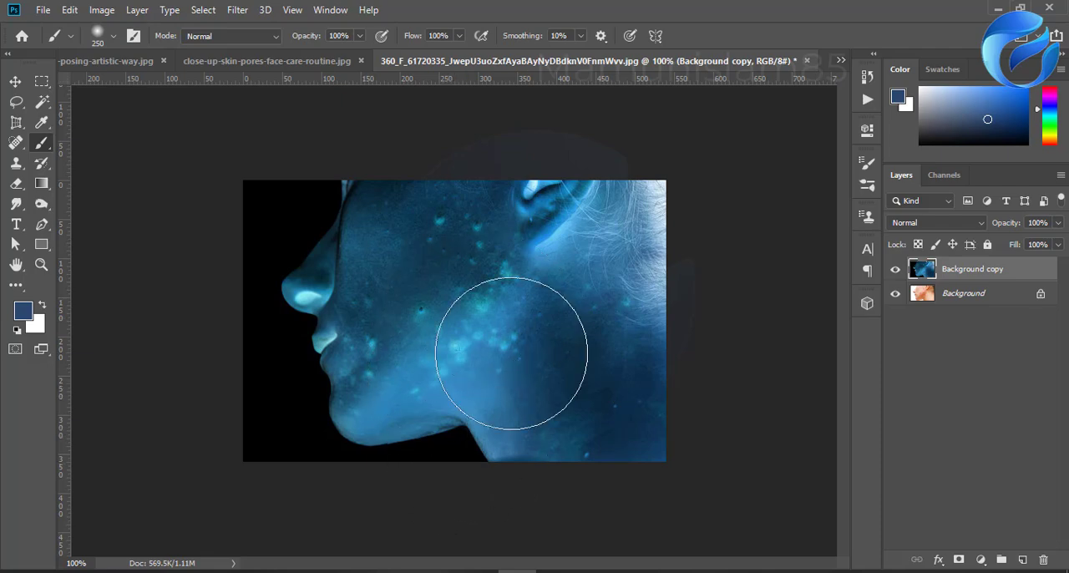
click(927, 225)
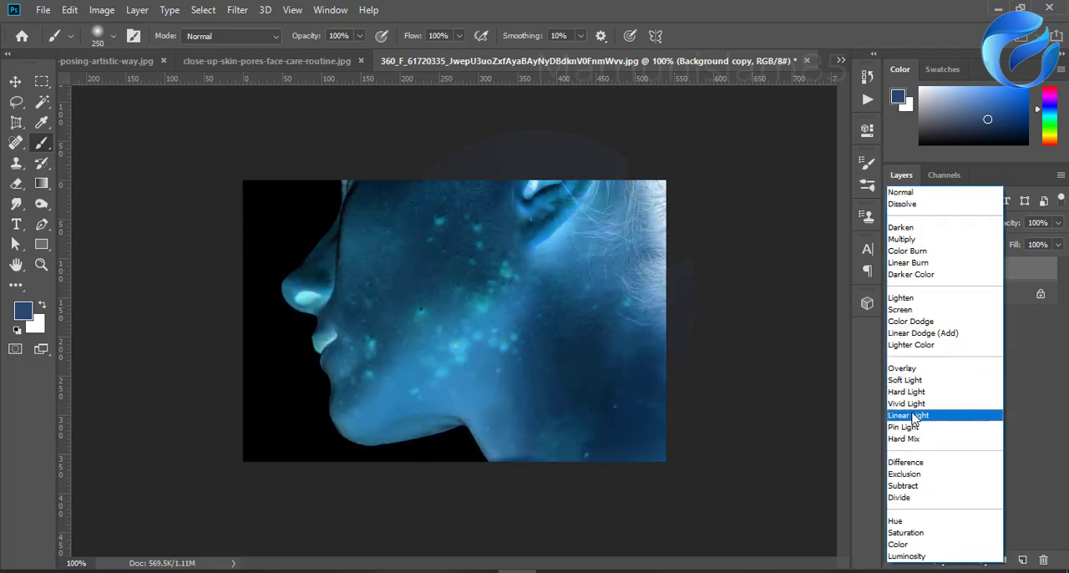
click(912, 403)
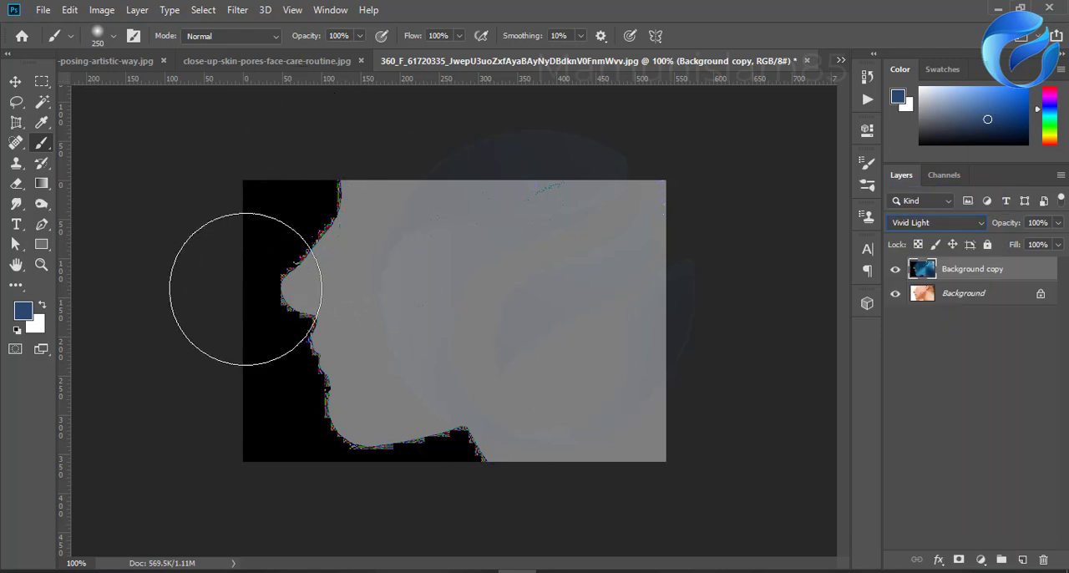
Step: Apply a High Pass filter with a radius of 7.4 pixels to the inverted Background copy layer
click(16, 84)
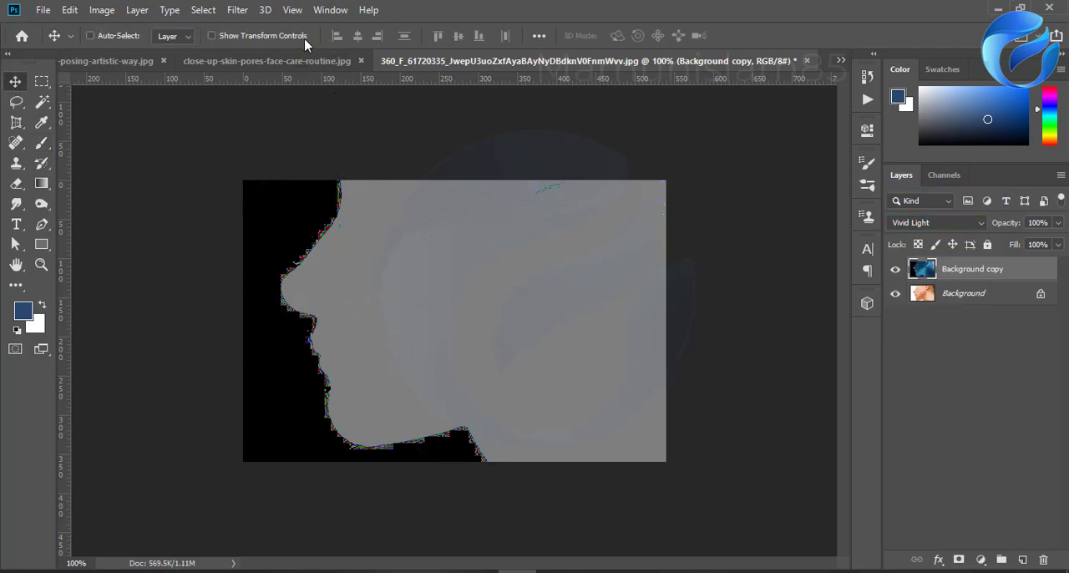
click(237, 9)
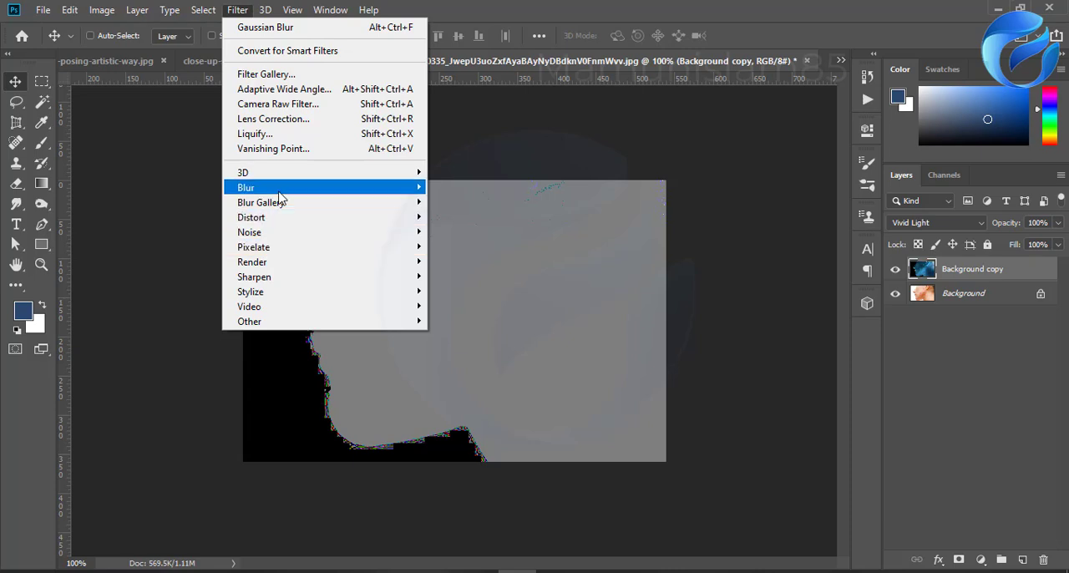
mouse_move(251, 321)
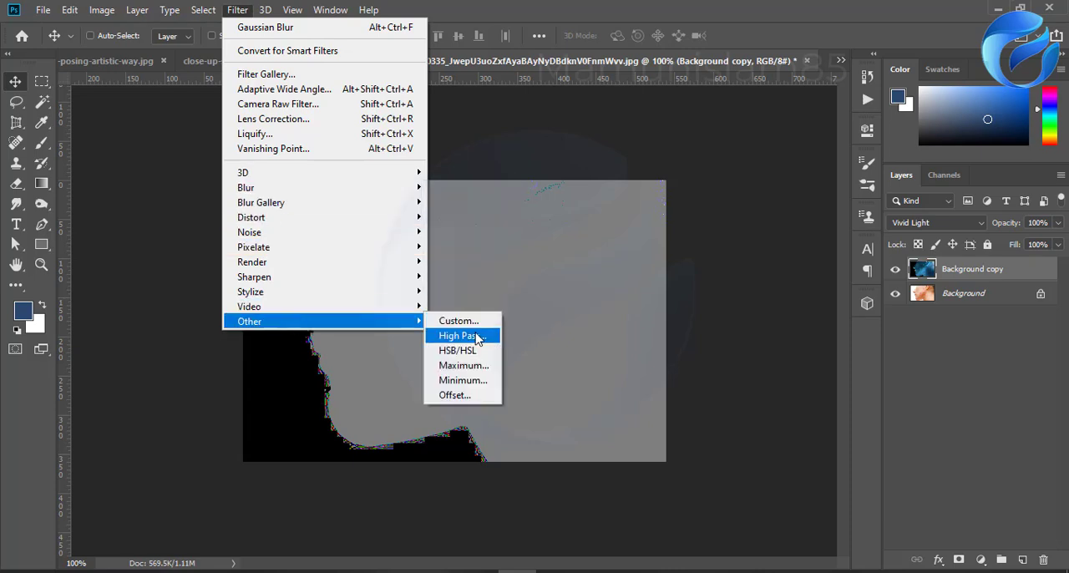
click(459, 338)
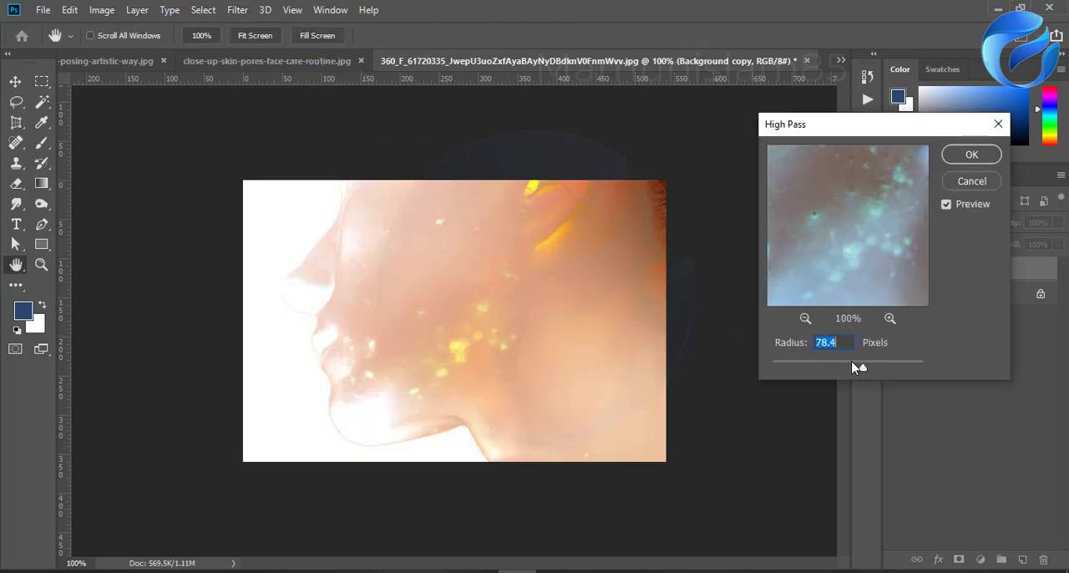
drag(859, 367, 827, 369)
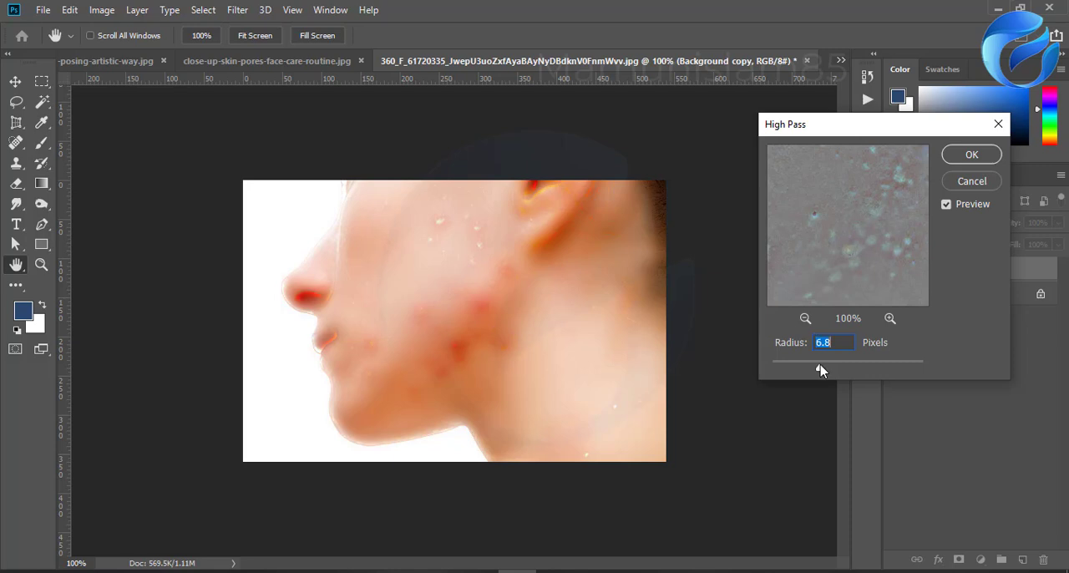
mouse_move(814, 370)
mouse_down()
mouse_move(836, 371)
mouse_move(827, 369)
mouse_up()
click(969, 156)
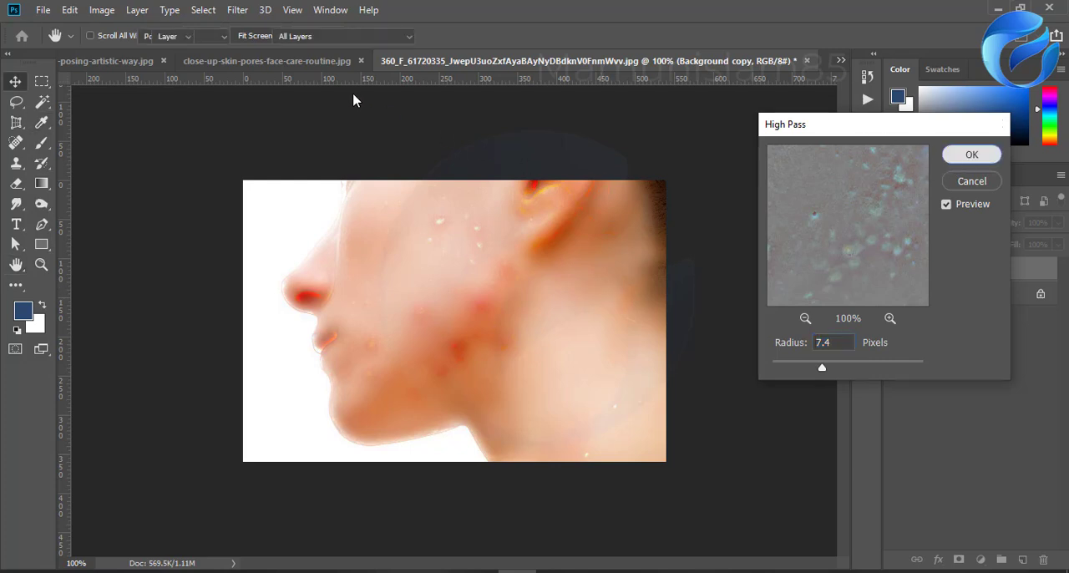
Step: Apply a Gaussian Blur with a radius of 0.9 pixels to the Background copy layer
click(237, 10)
mouse_move(285, 195)
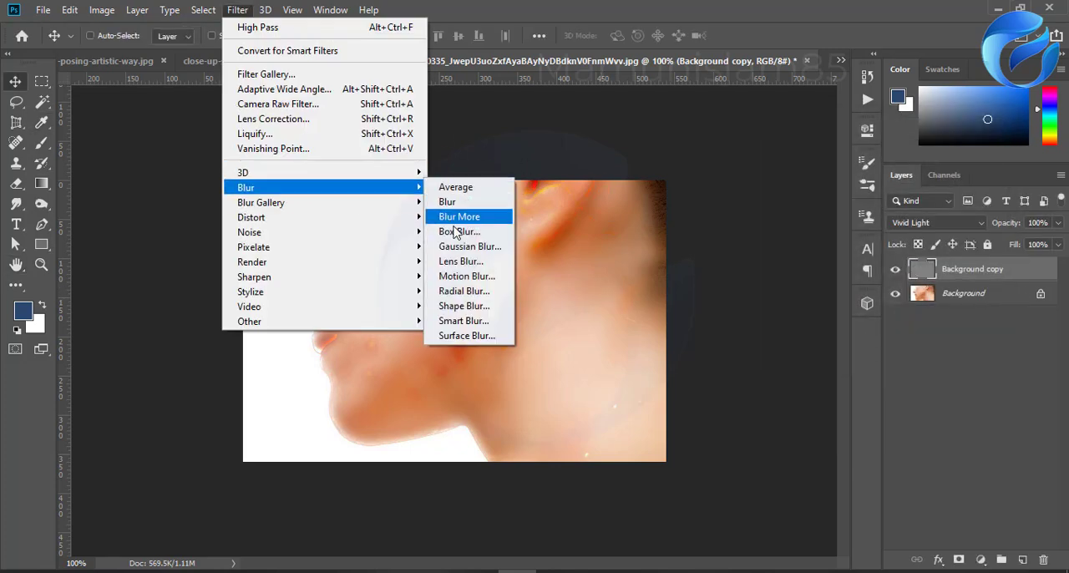
click(464, 247)
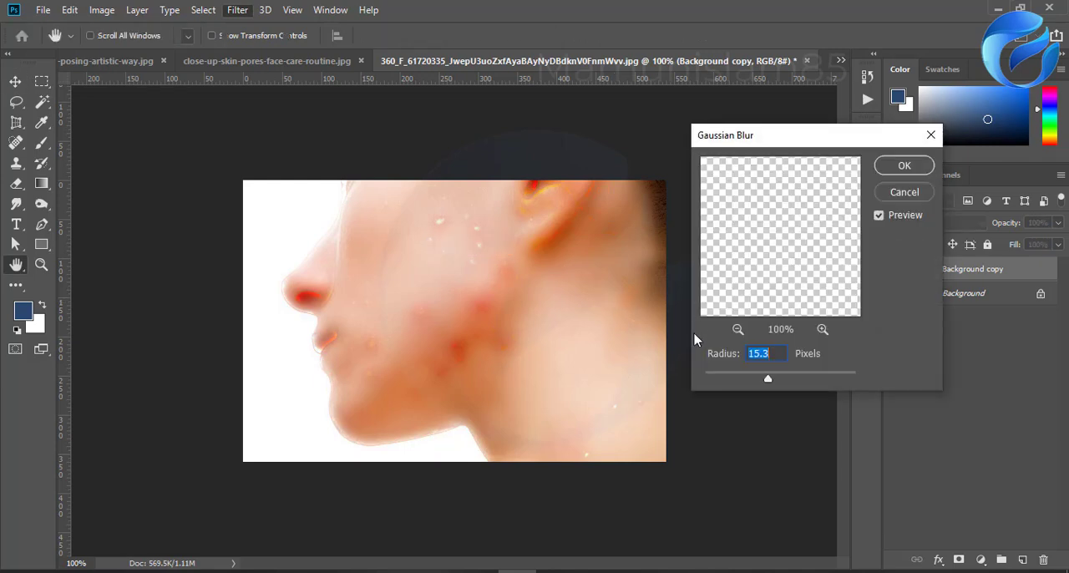
drag(757, 382, 740, 382)
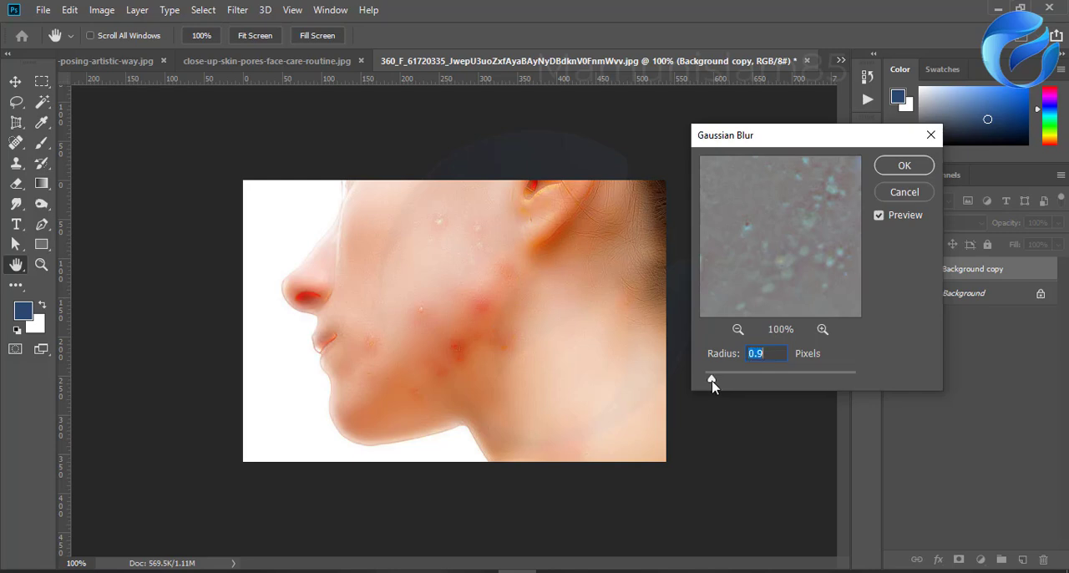
click(903, 167)
key(v)
key(shift+alt+v)
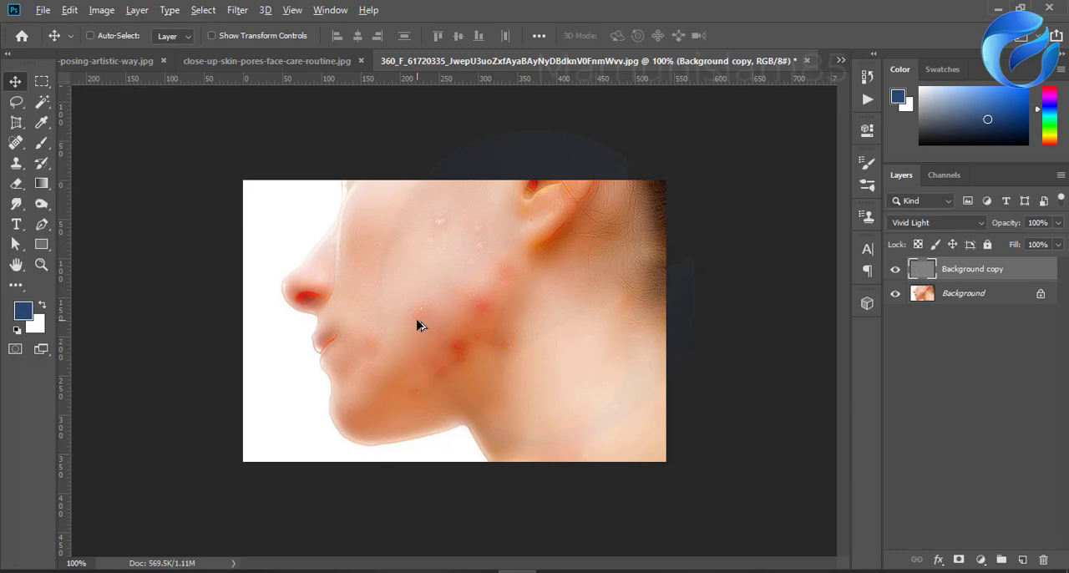
Step: Add a black layer mask to the Background copy layer to hide the smoothing effect
scroll(413, 323, up, 5)
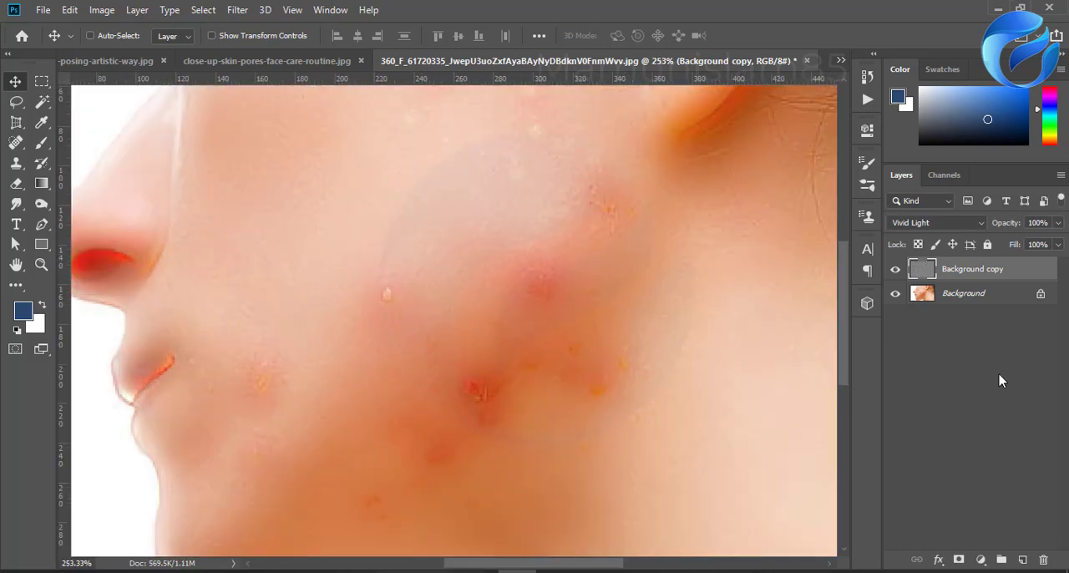
alt+click(959, 559)
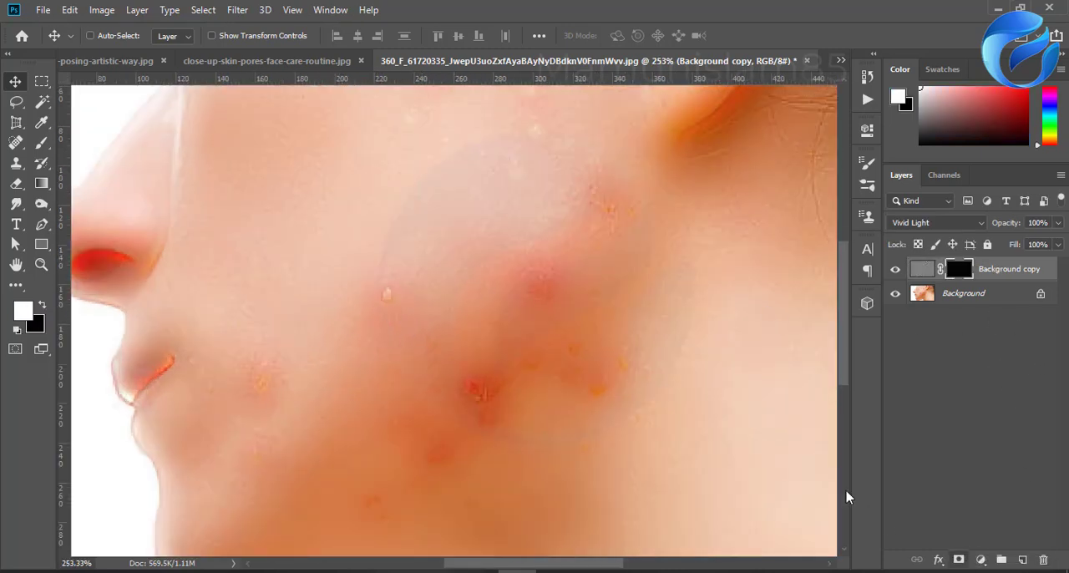
scroll(483, 441, down, 3)
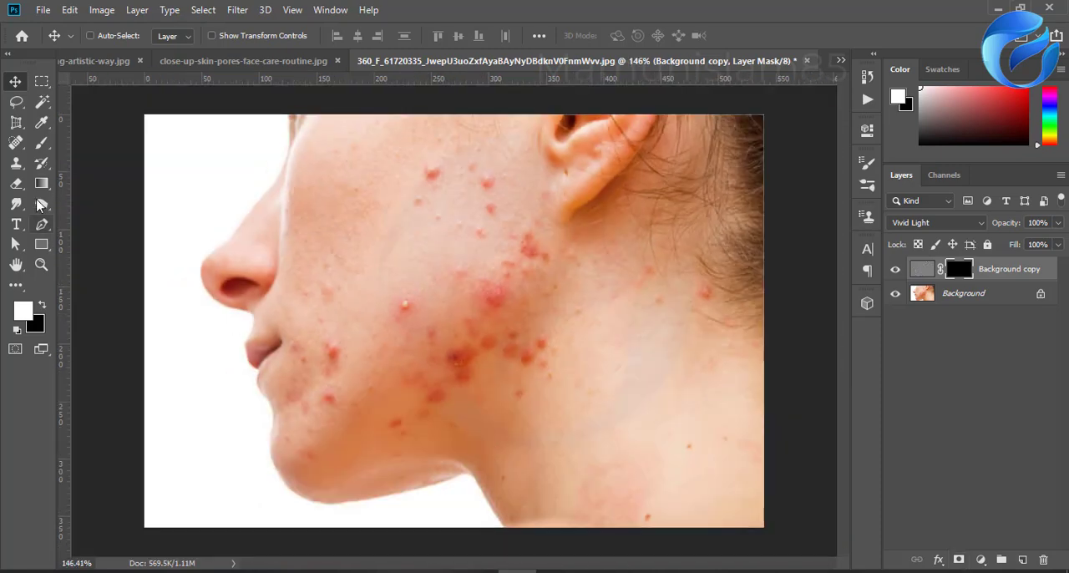
Step: Paint white on the Background copy mask over the cheek, jaw and neck blemishes, reducing the soft brush to 125 and then 90 px
click(38, 147)
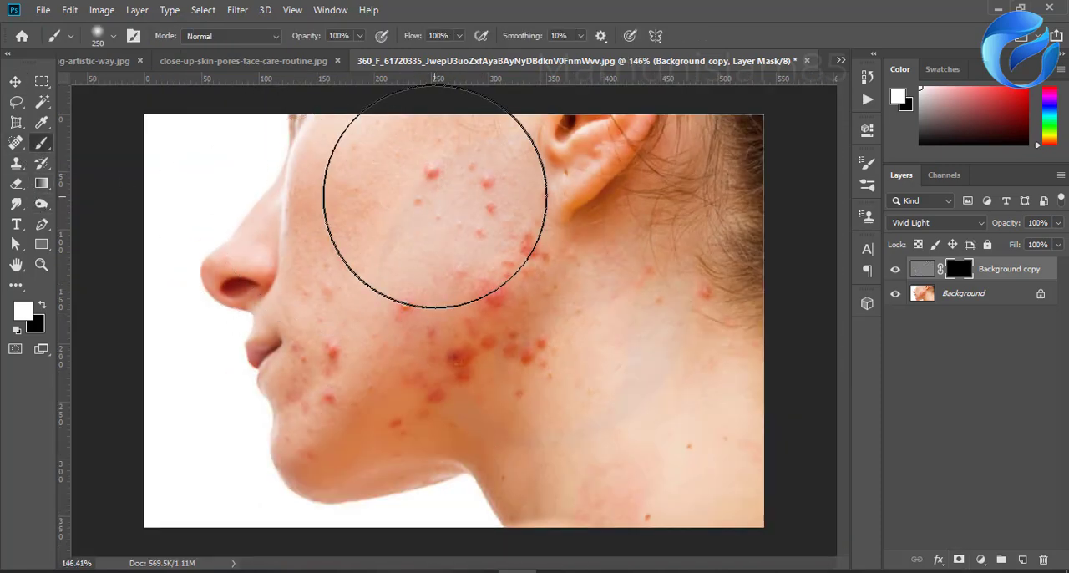
key(bracketleft)
key(bracketleft)
key(bracketleft)
key(bracketleft)
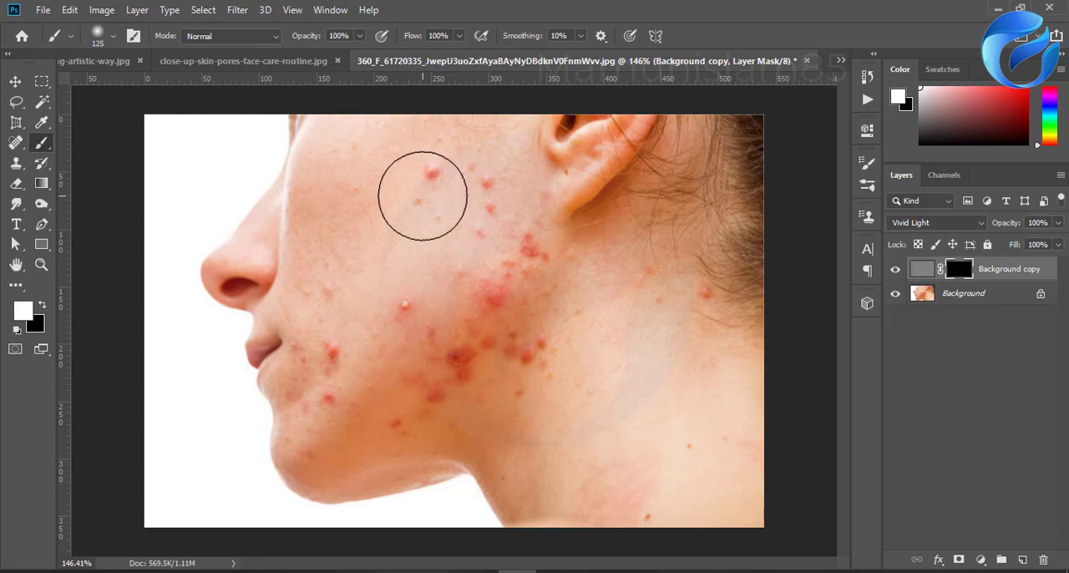
mouse_move(425, 192)
mouse_down()
mouse_move(423, 258)
mouse_move(477, 216)
mouse_move(491, 234)
mouse_move(488, 263)
mouse_move(474, 209)
mouse_move(488, 215)
mouse_move(415, 227)
mouse_move(417, 183)
mouse_move(413, 211)
mouse_move(355, 183)
mouse_move(342, 261)
mouse_move(326, 209)
mouse_move(324, 298)
mouse_move(343, 297)
mouse_move(326, 435)
mouse_move(313, 364)
mouse_move(325, 317)
mouse_move(453, 363)
mouse_move(397, 409)
mouse_move(409, 354)
mouse_move(489, 318)
mouse_move(434, 400)
mouse_move(475, 415)
mouse_move(530, 315)
mouse_move(616, 532)
mouse_move(664, 504)
mouse_up()
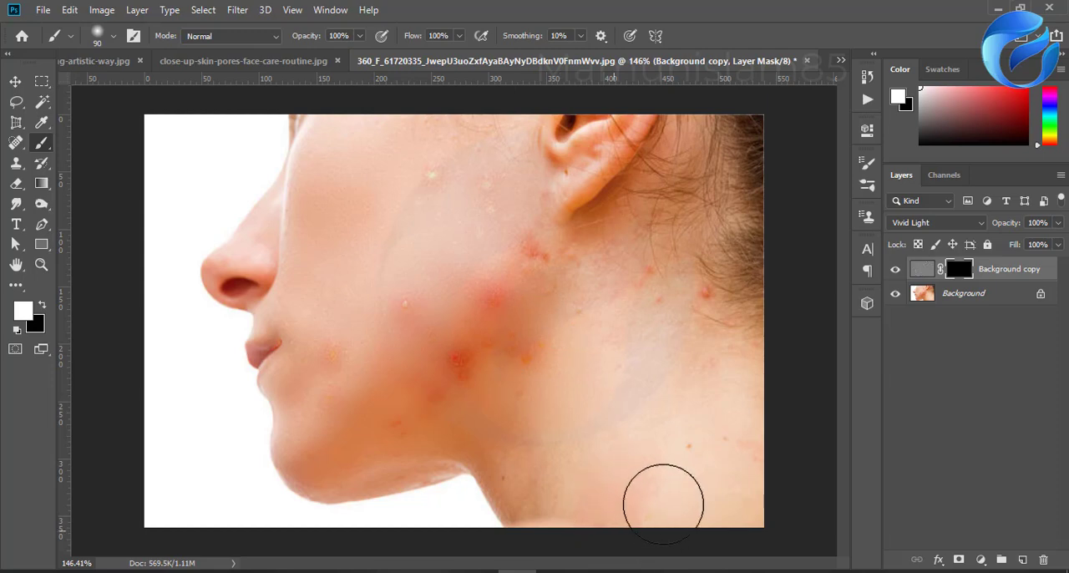
mouse_move(746, 482)
mouse_down()
mouse_move(684, 357)
mouse_move(699, 303)
mouse_move(506, 257)
mouse_move(474, 177)
mouse_move(508, 216)
mouse_move(482, 351)
mouse_move(533, 390)
mouse_move(427, 243)
mouse_move(455, 157)
mouse_move(497, 296)
mouse_up()
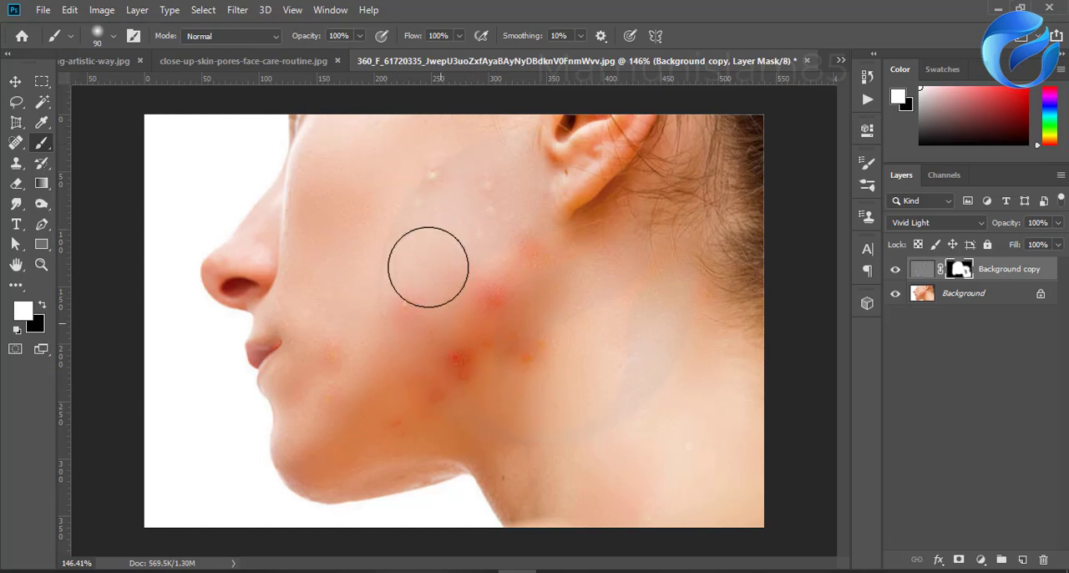
Step: Duplicate the Background layer, hide the original, and convert the duplicate and the masked Background copy layer into one Smart Object
drag(968, 303, 1022, 559)
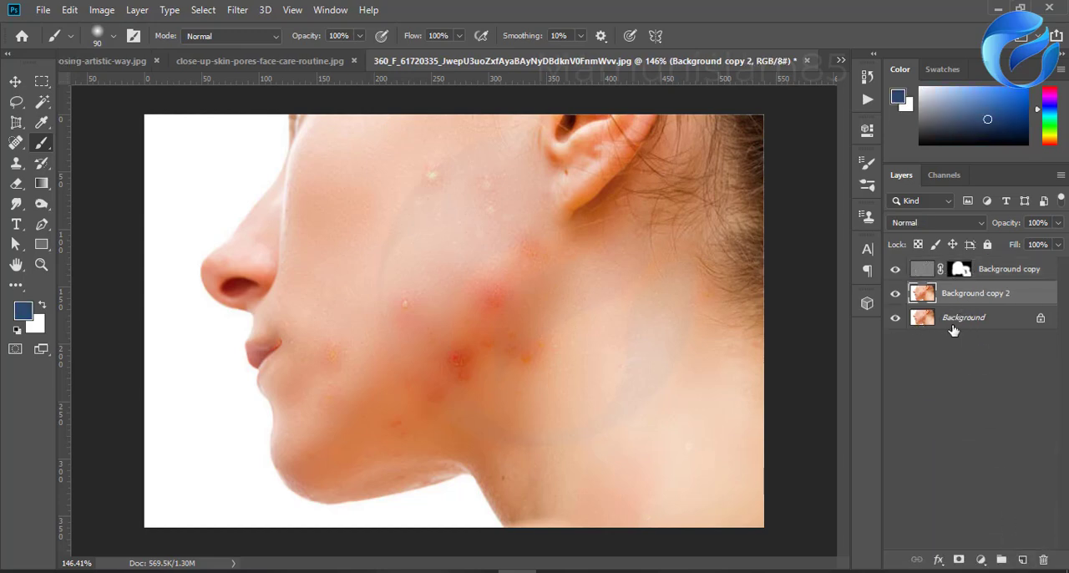
click(953, 328)
click(967, 296)
click(993, 274)
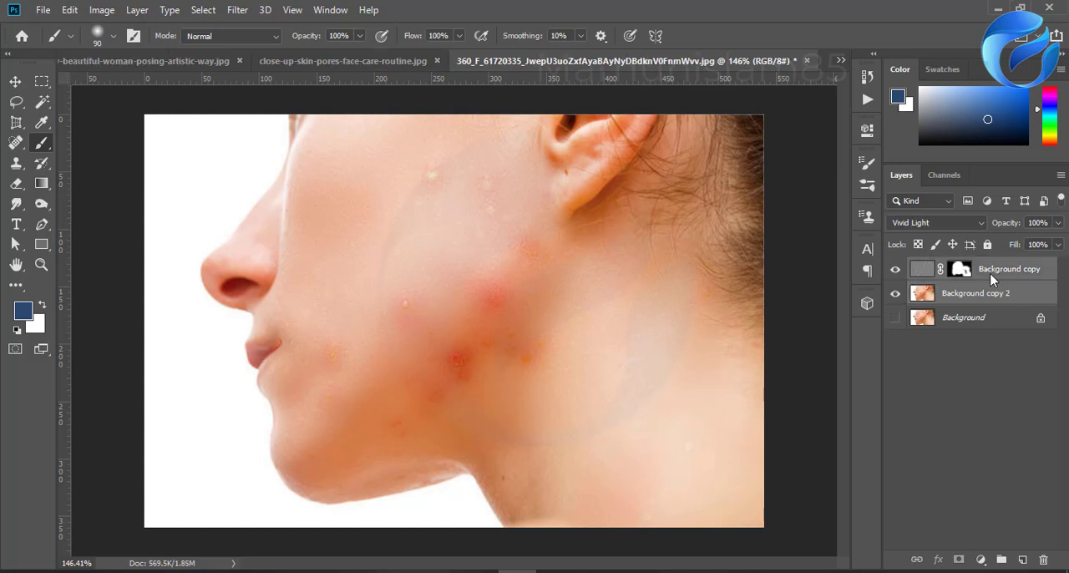
right_click(994, 275)
click(835, 216)
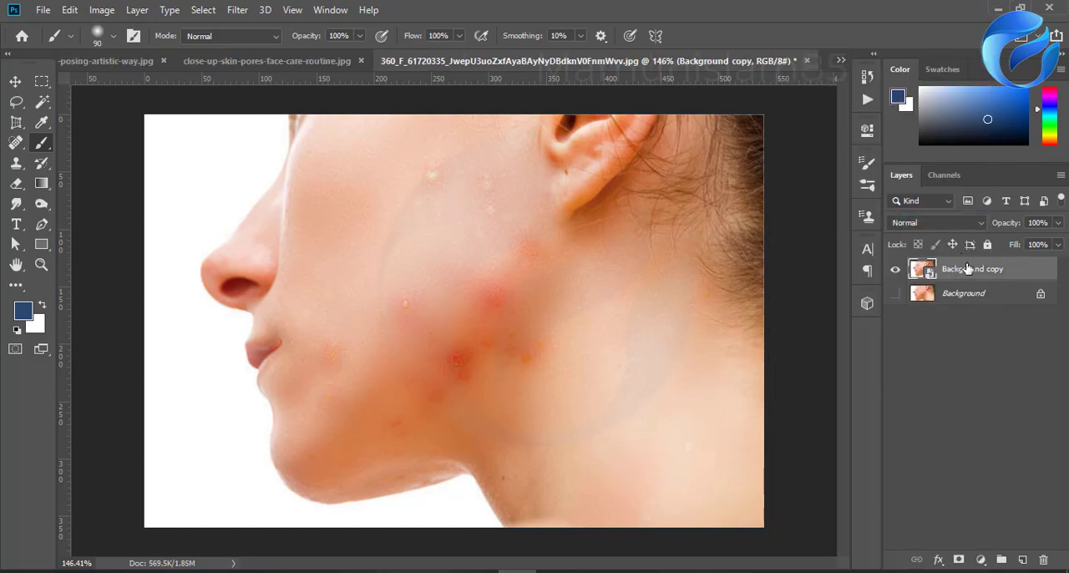
Step: Rasterize the Background copy Smart Object, and undo a trial duplicate of the layer
right_click(970, 271)
click(827, 279)
drag(963, 279, 1022, 560)
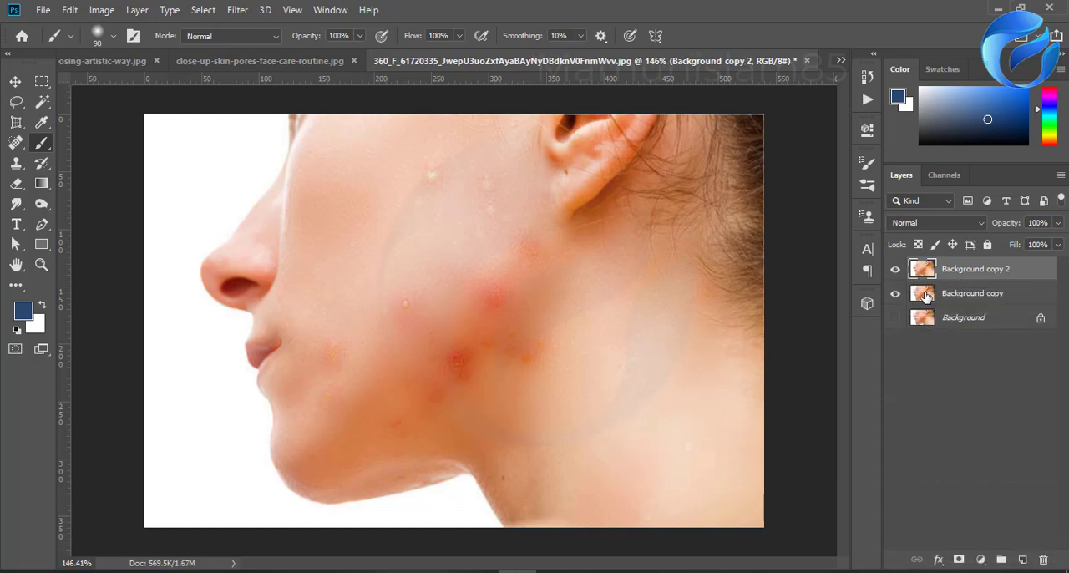
key(ctrl+z)
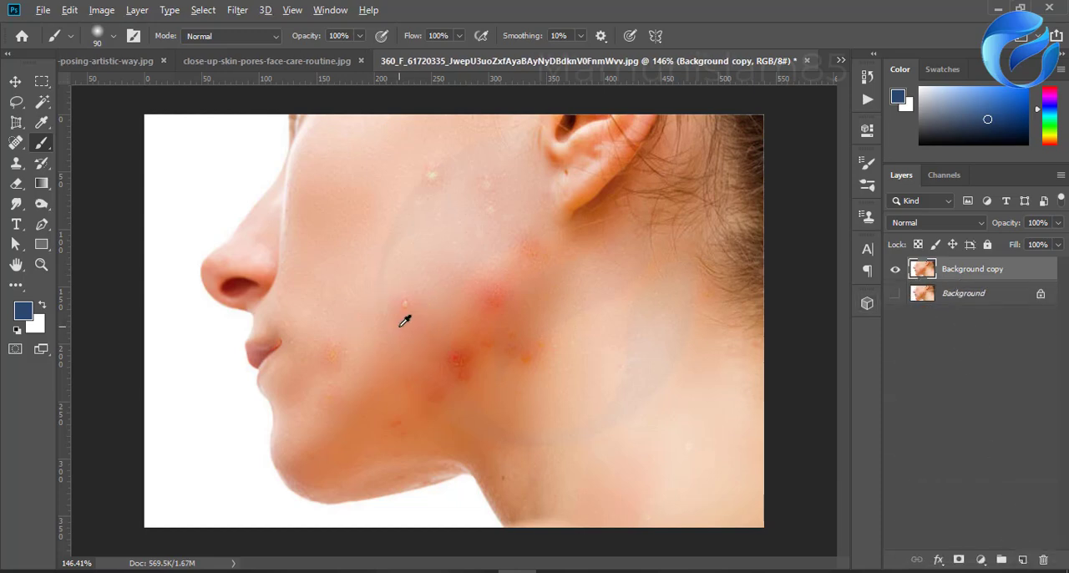
Step: Heal the white pimple on the mid-cheek and the red and orange spots along the jaw with the 20 px Spot Healing Brush
scroll(404, 320, up, 3)
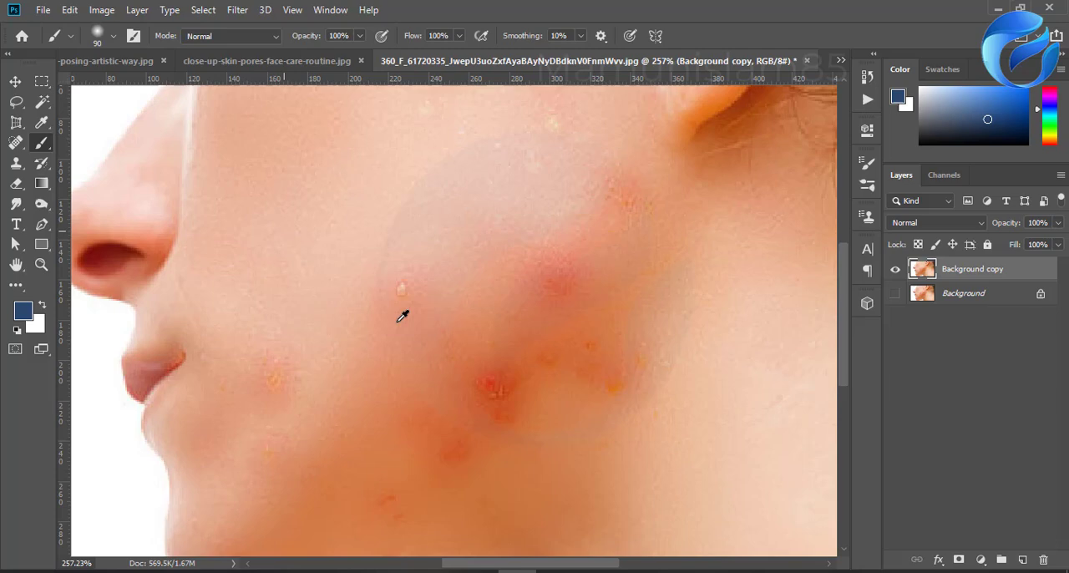
click(15, 145)
click(402, 290)
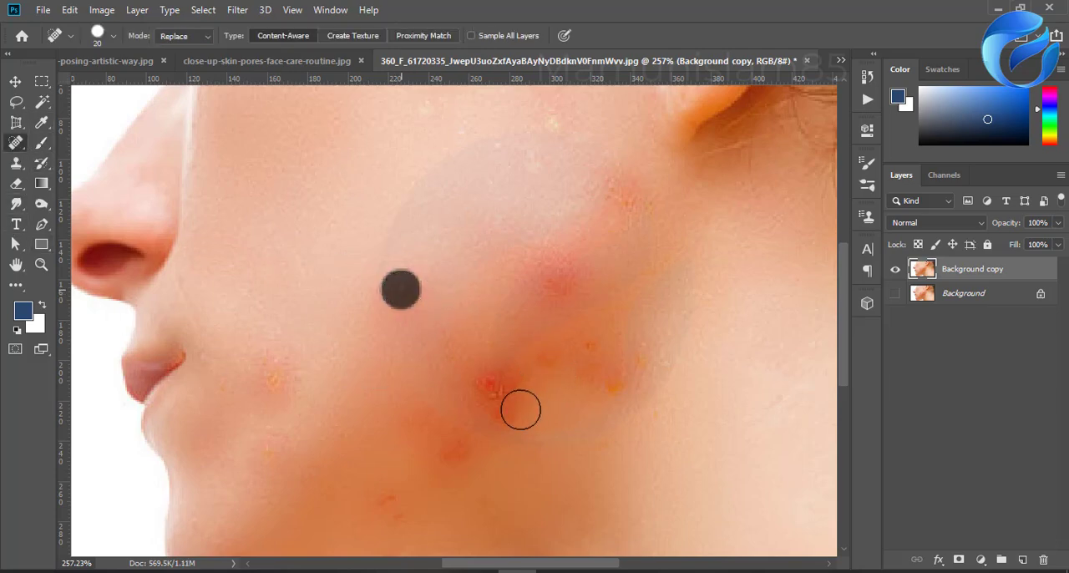
click(489, 387)
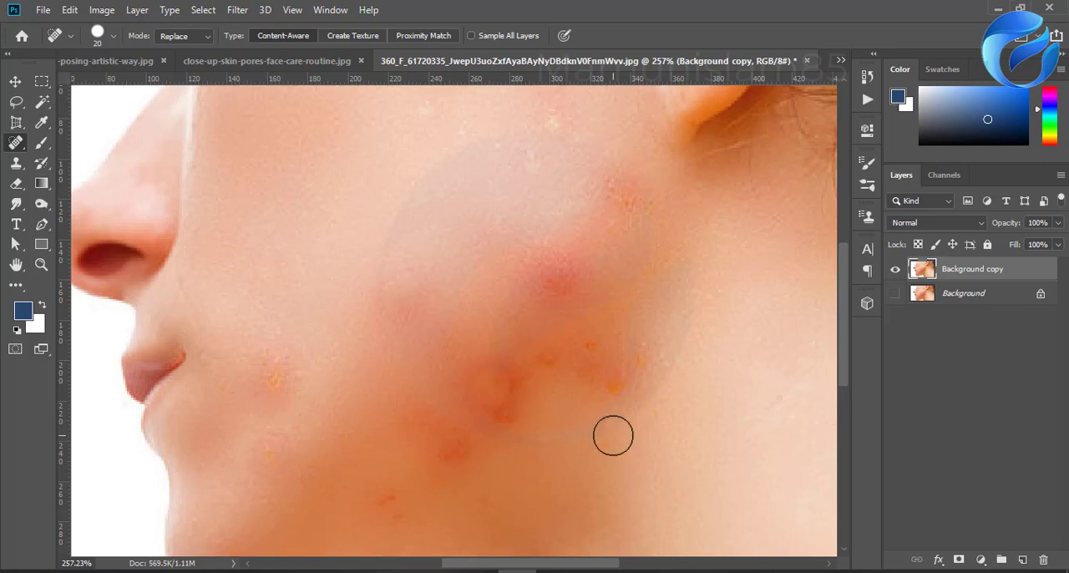
click(605, 384)
click(573, 371)
click(590, 351)
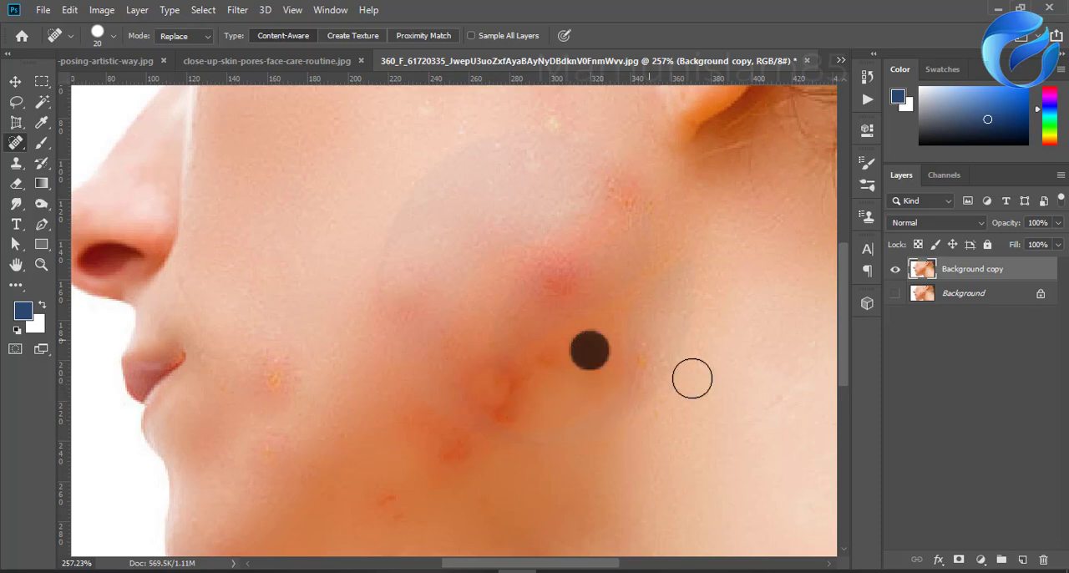
Step: Heal the pale spots on the upper cheek and the blemish beside the mouth with the 20 px Spot Healing Brush
scroll(559, 249, down, 2)
click(564, 194)
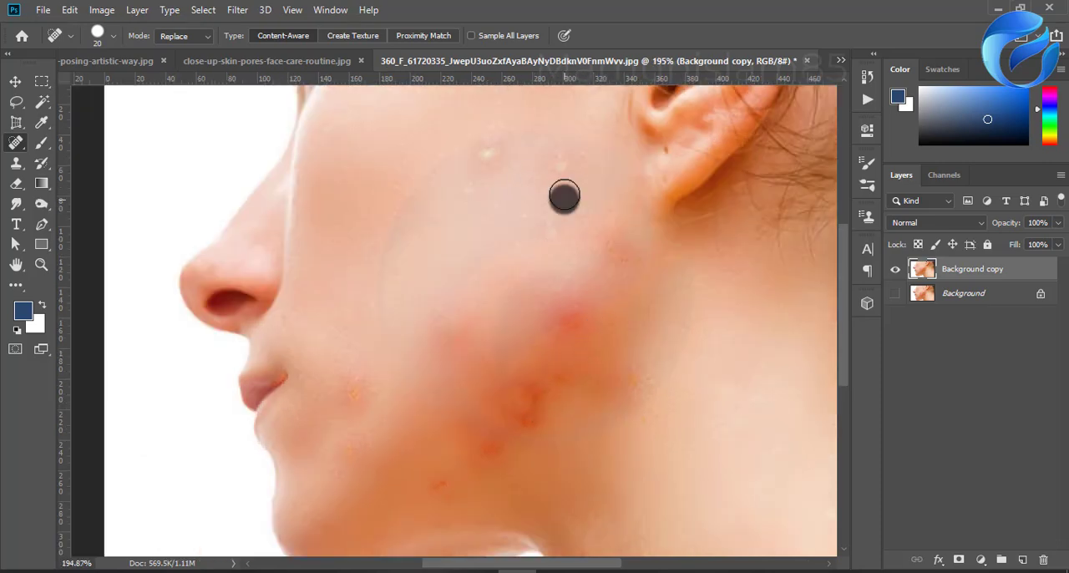
click(561, 167)
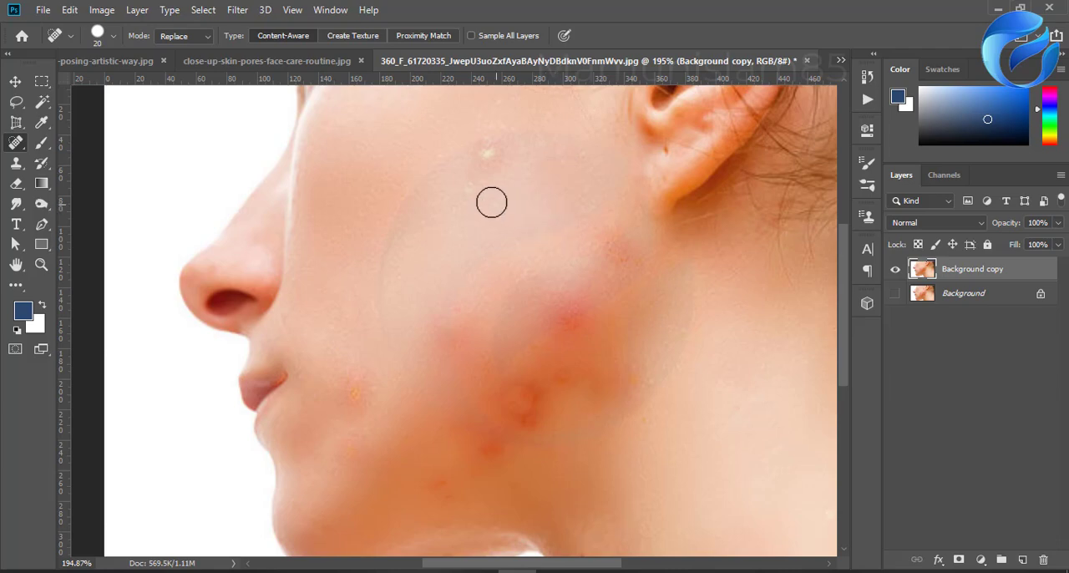
click(485, 151)
click(497, 156)
click(358, 390)
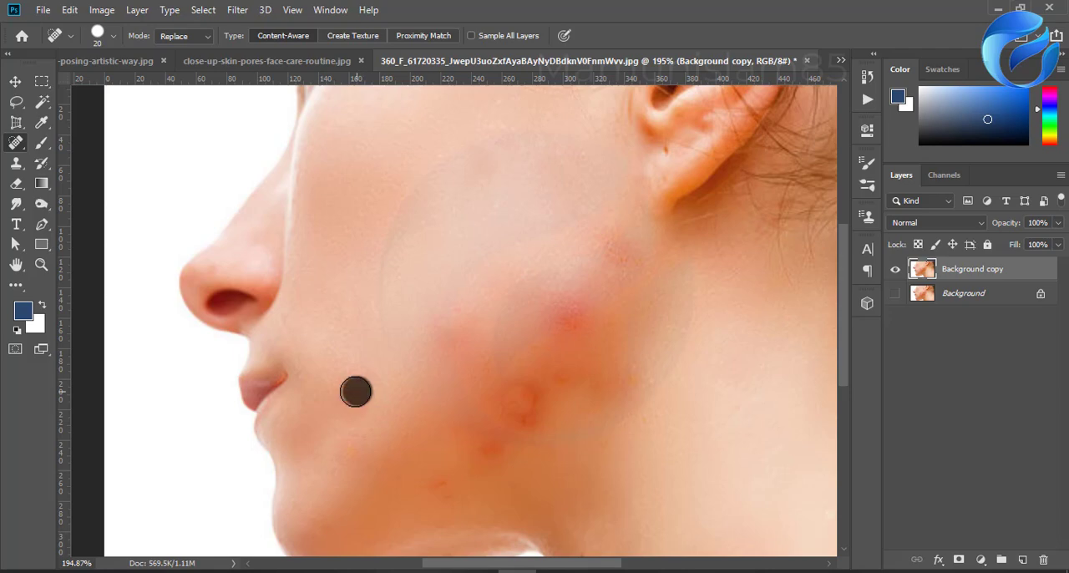
Step: Remove the small mole on the neck and the red spots along the lower jaw with the 20 px Spot Healing Brush
scroll(487, 435, down, 2)
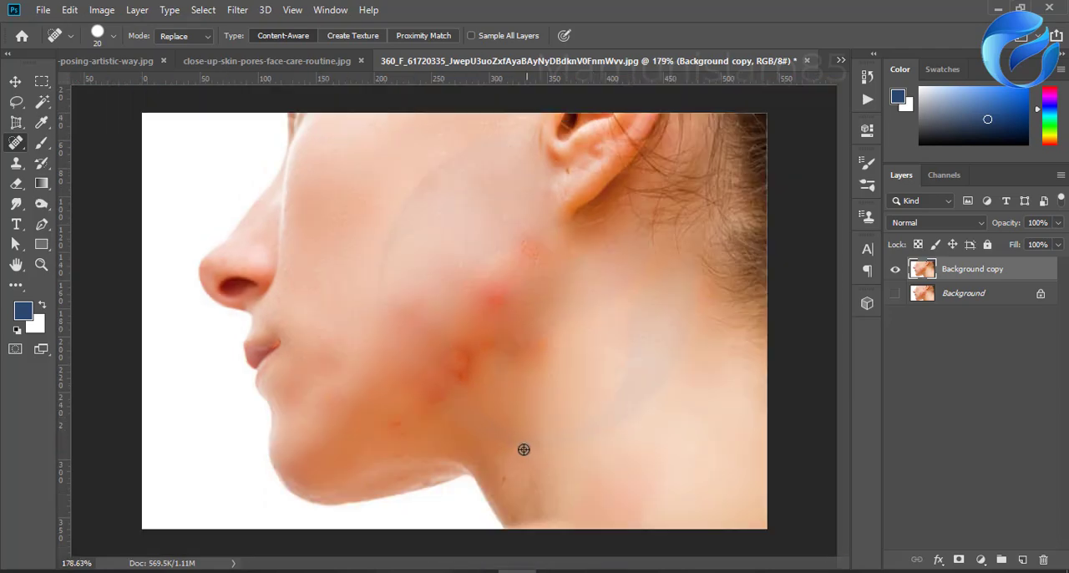
scroll(520, 449, up, 2)
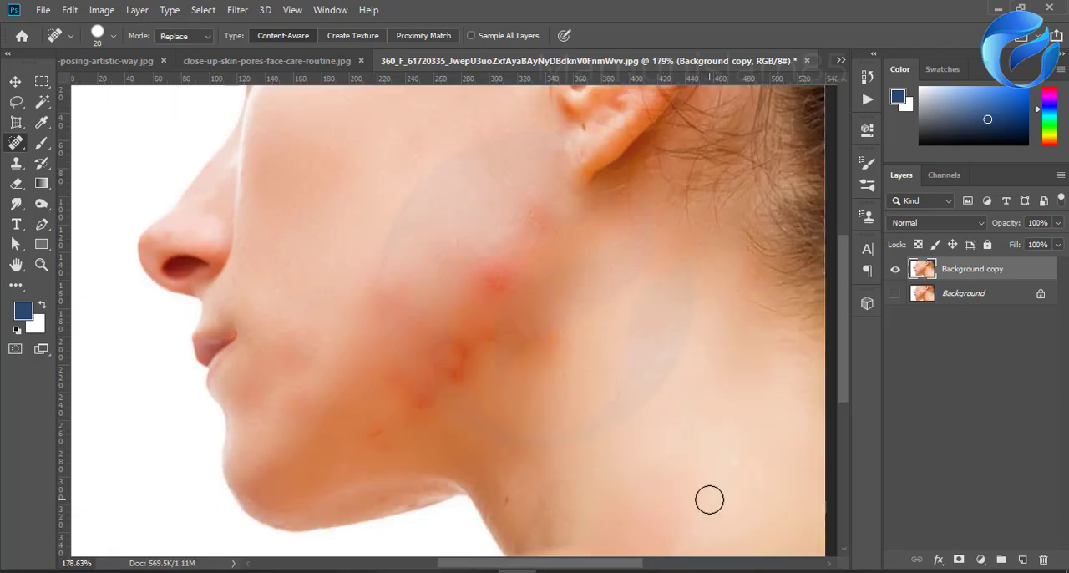
scroll(700, 522, down, 3)
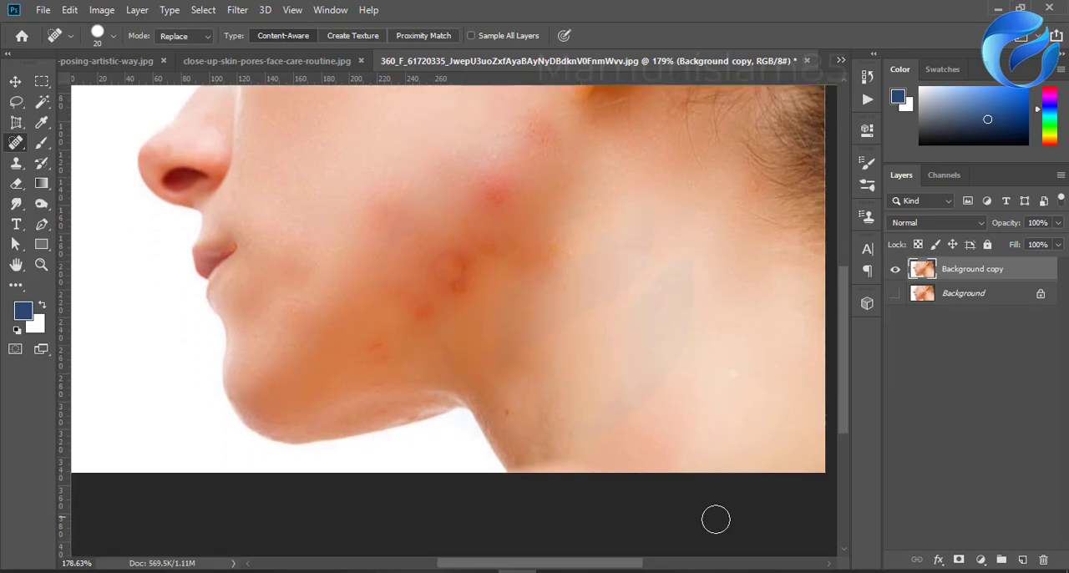
click(507, 396)
scroll(580, 432, up, 1)
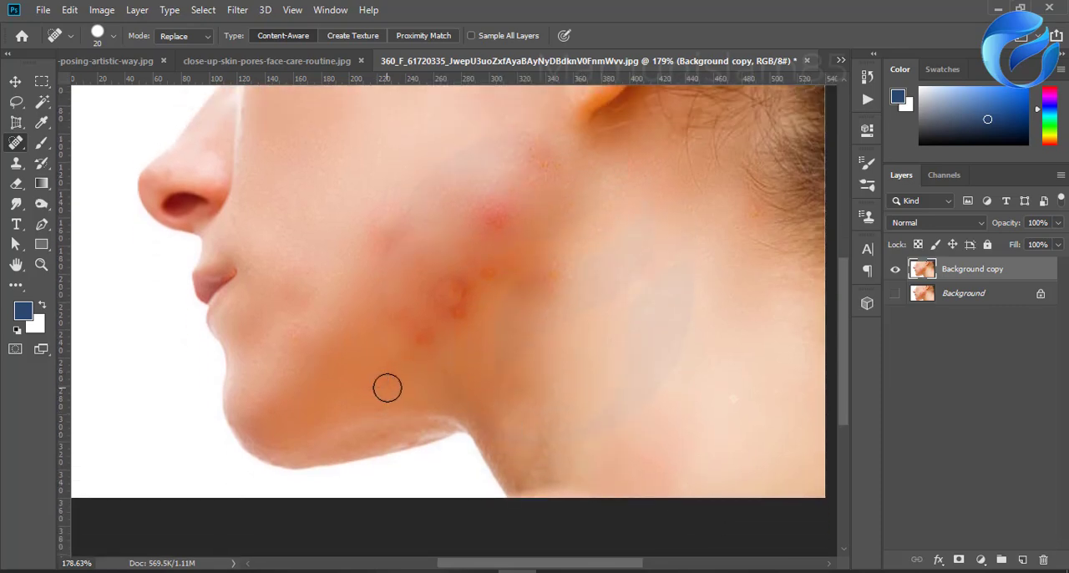
click(386, 388)
click(458, 311)
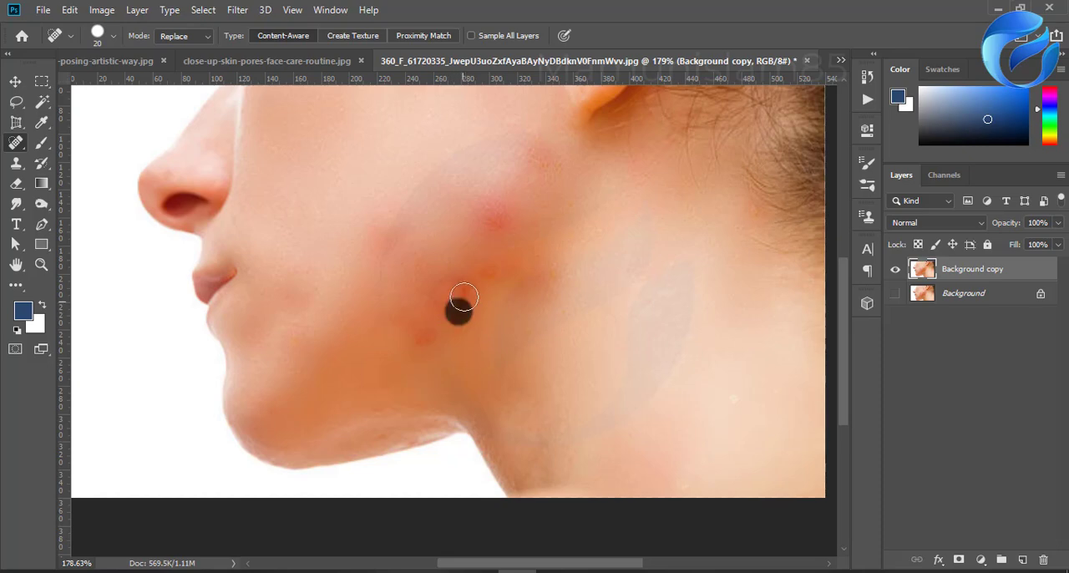
click(459, 285)
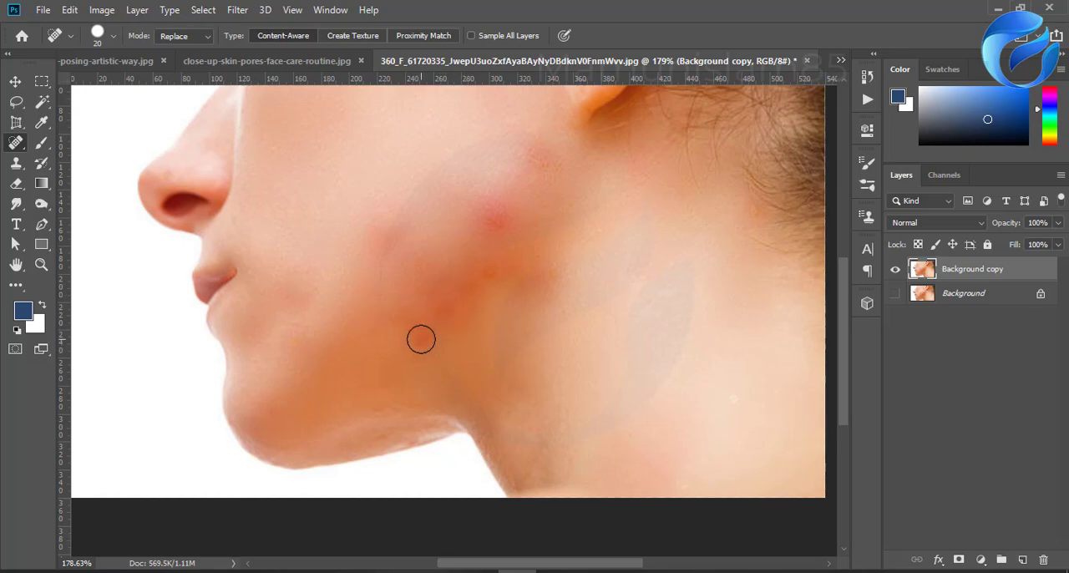
click(421, 339)
Step: Heal the red patches on the cheek and below the ear, plus spots on the upper cheek and nose tip
scroll(482, 360, up, 6)
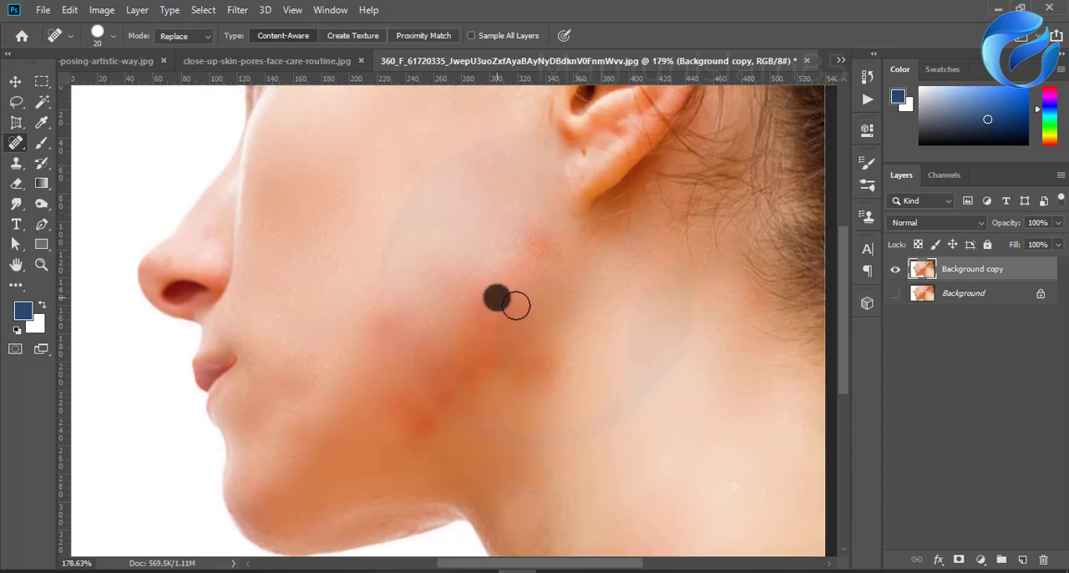
click(503, 306)
click(477, 307)
click(504, 315)
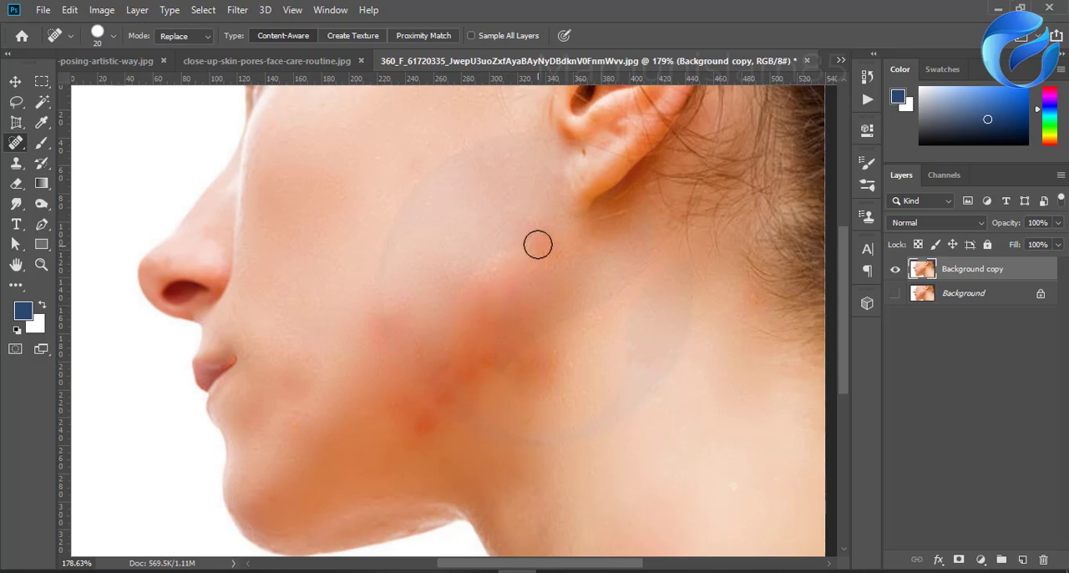
click(538, 244)
click(550, 255)
click(395, 316)
click(386, 326)
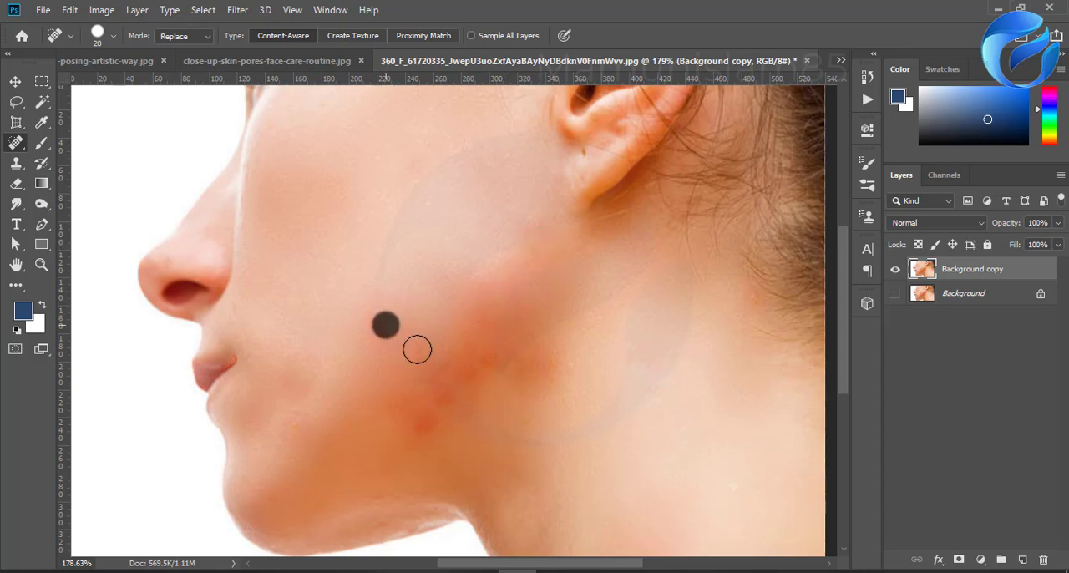
scroll(416, 350, up, 5)
click(417, 248)
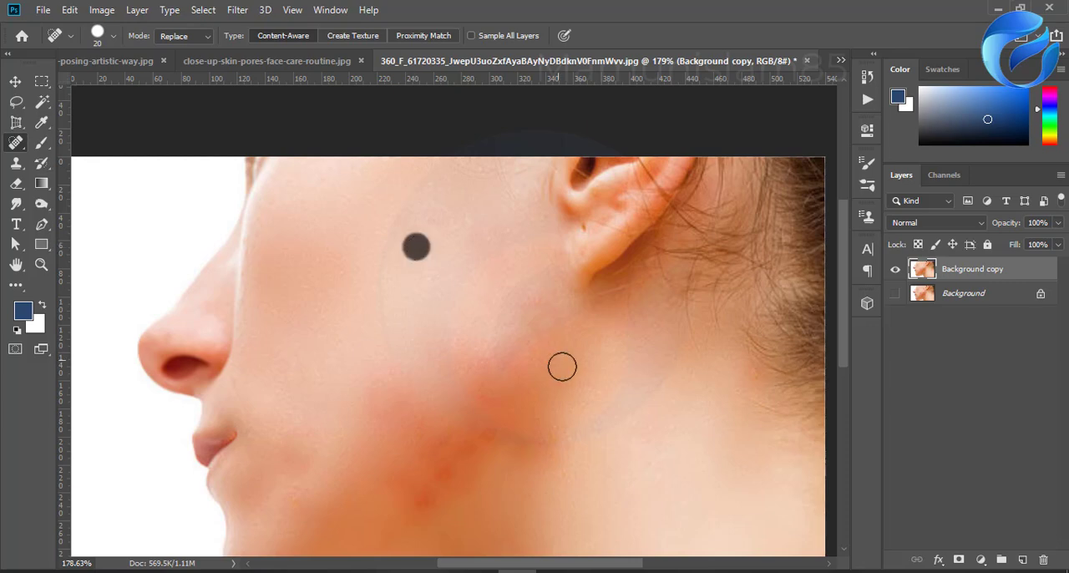
click(161, 337)
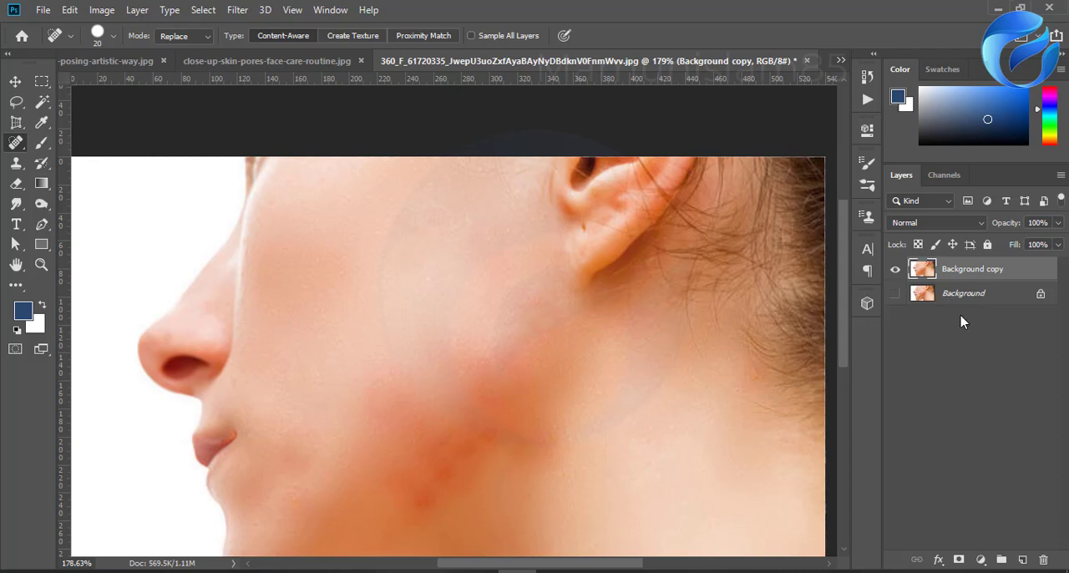
Step: Convert the healed Background copy layer to a Smart Object and rasterize it
right_click(948, 277)
click(430, 206)
right_click(958, 275)
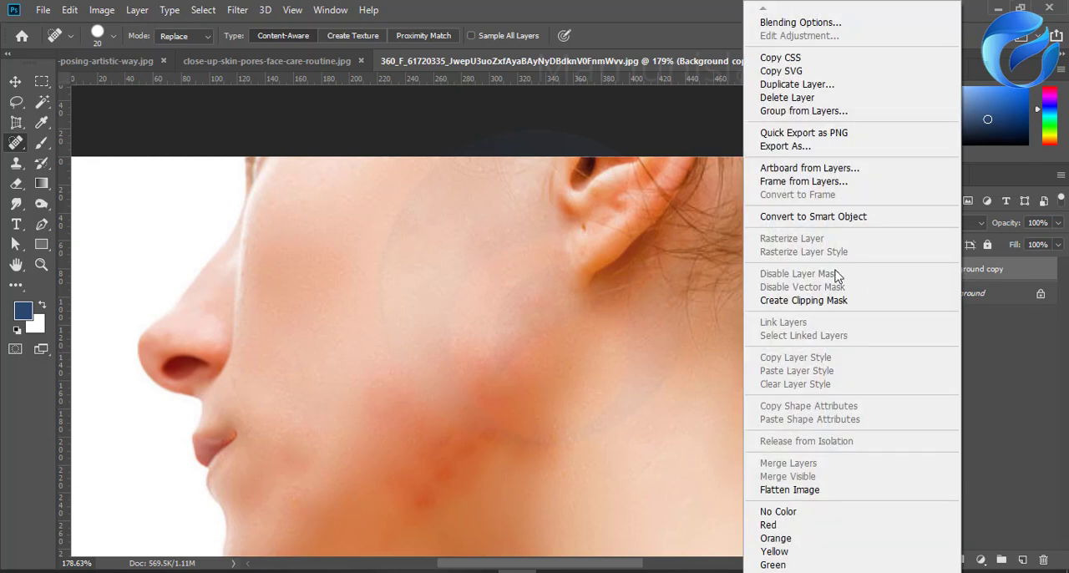
click(796, 219)
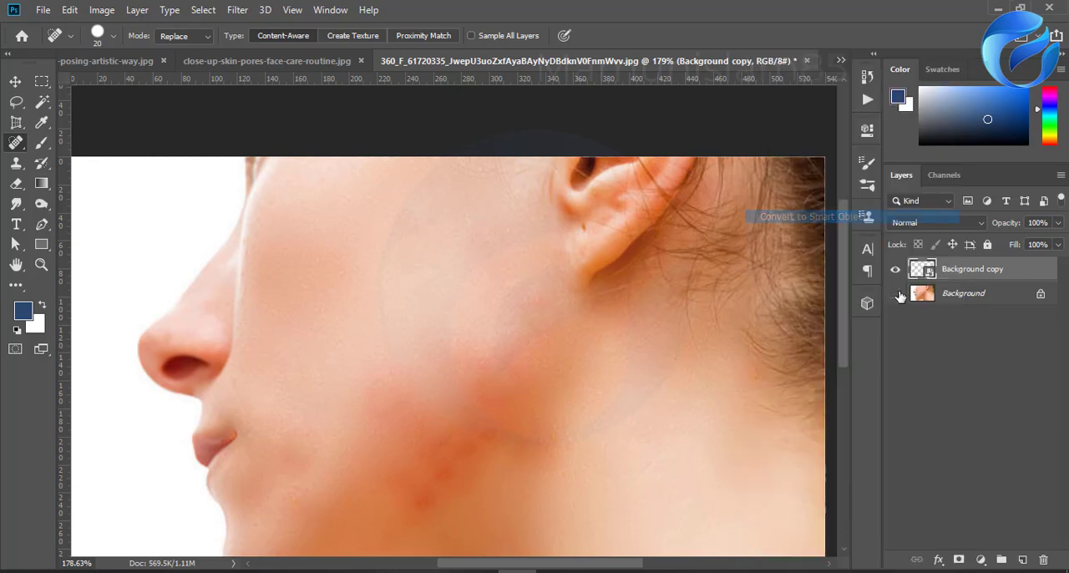
right_click(967, 276)
click(814, 278)
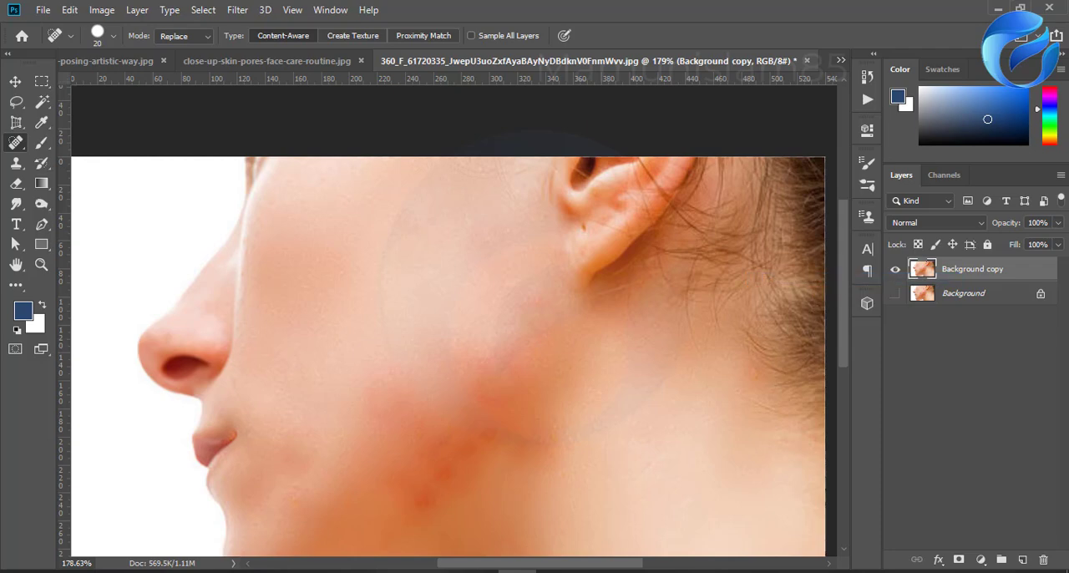
Step: Duplicate the Background copy layer, invert the duplicate's colors and set its blend mode to Vivid Light
drag(961, 273, 1025, 558)
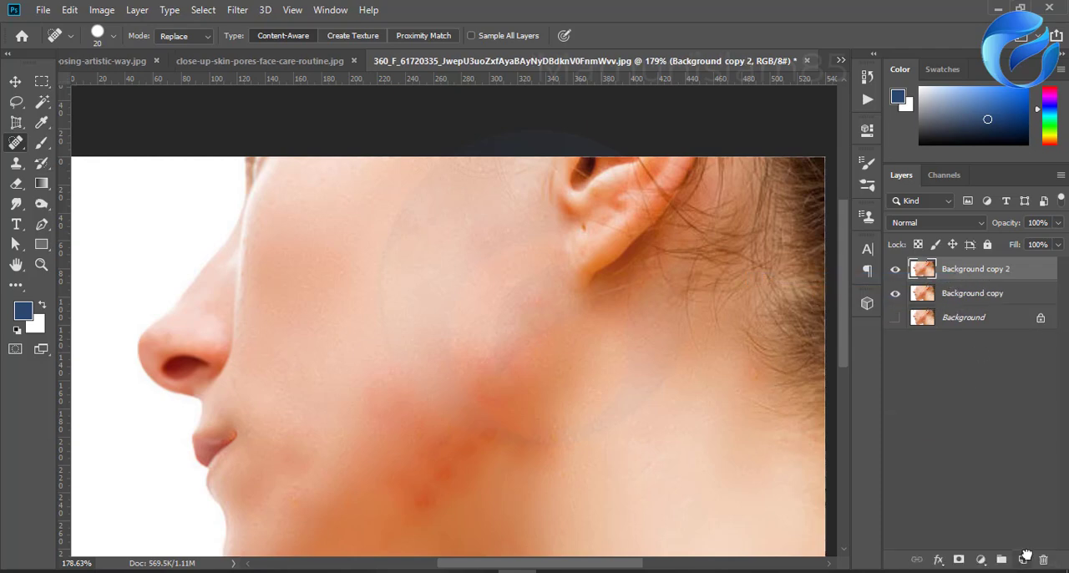
key(ctrl+i)
click(932, 223)
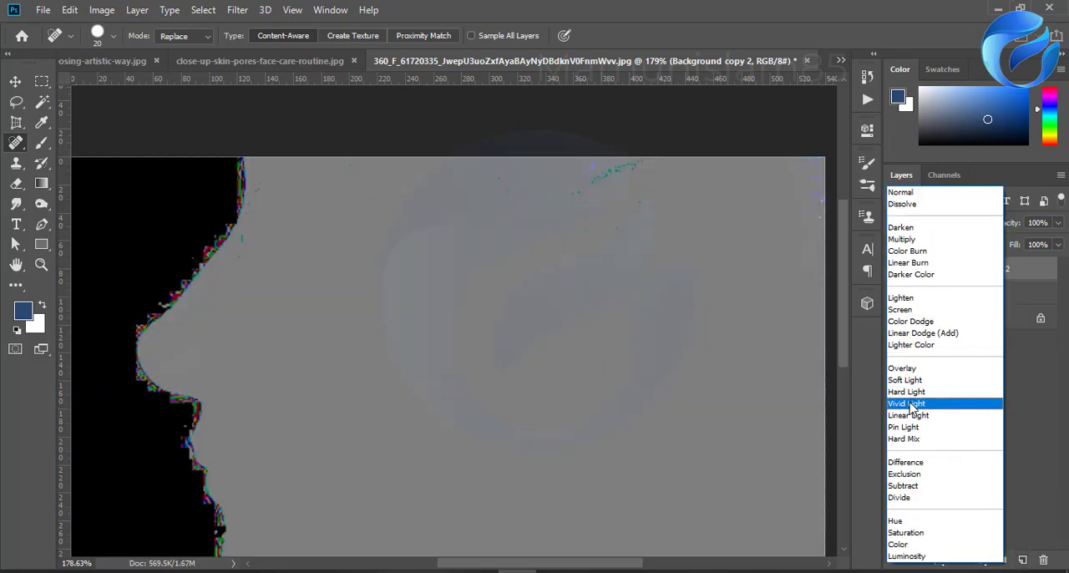
click(912, 406)
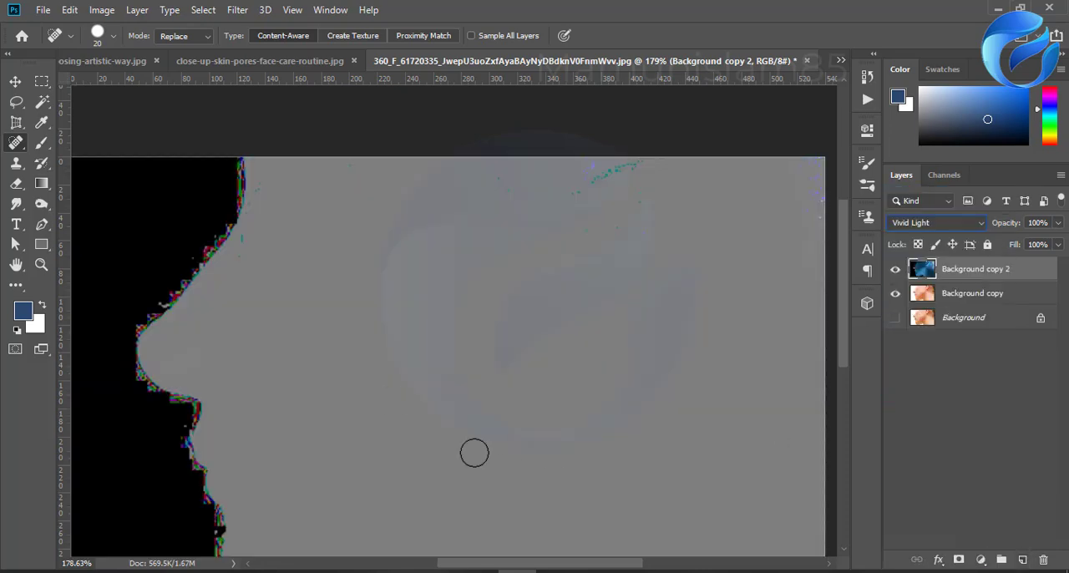
Step: Apply a High Pass filter with a radius of 5.6 pixels to the Background copy 2 layer
click(238, 9)
mouse_move(277, 319)
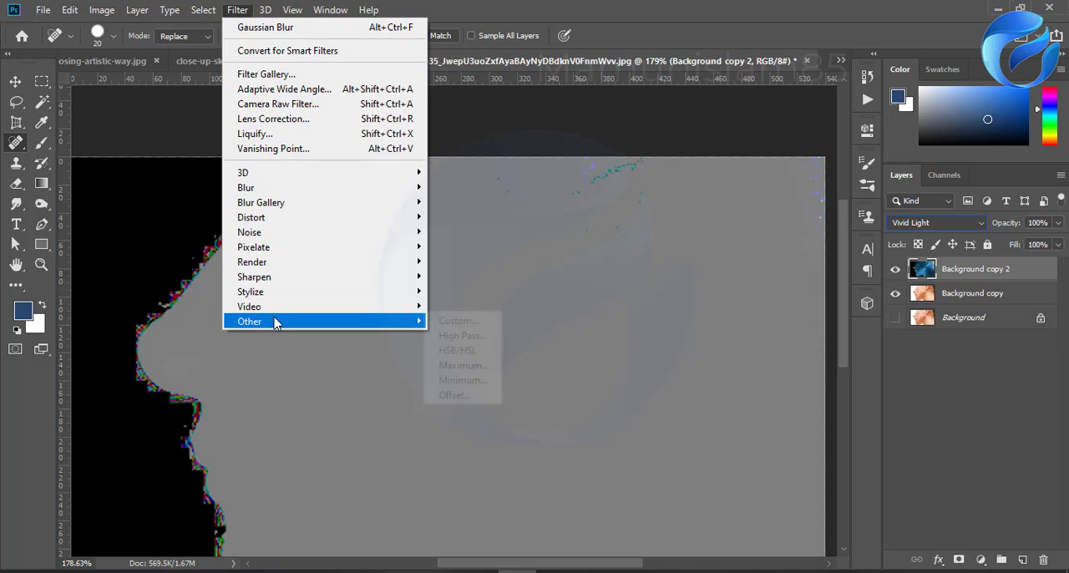
click(451, 336)
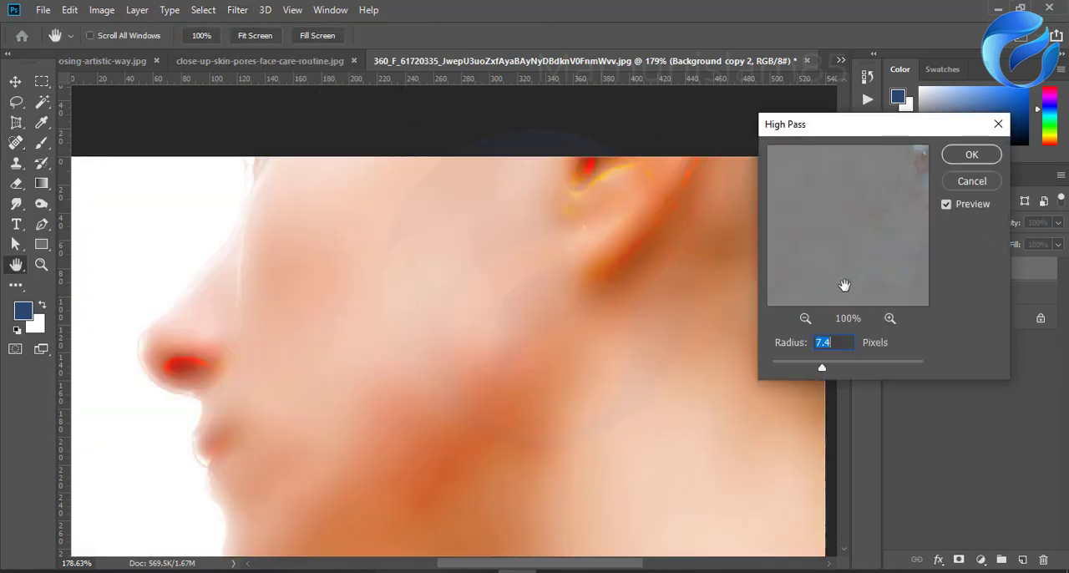
mouse_move(822, 370)
mouse_down()
mouse_move(799, 370)
mouse_move(814, 369)
mouse_up()
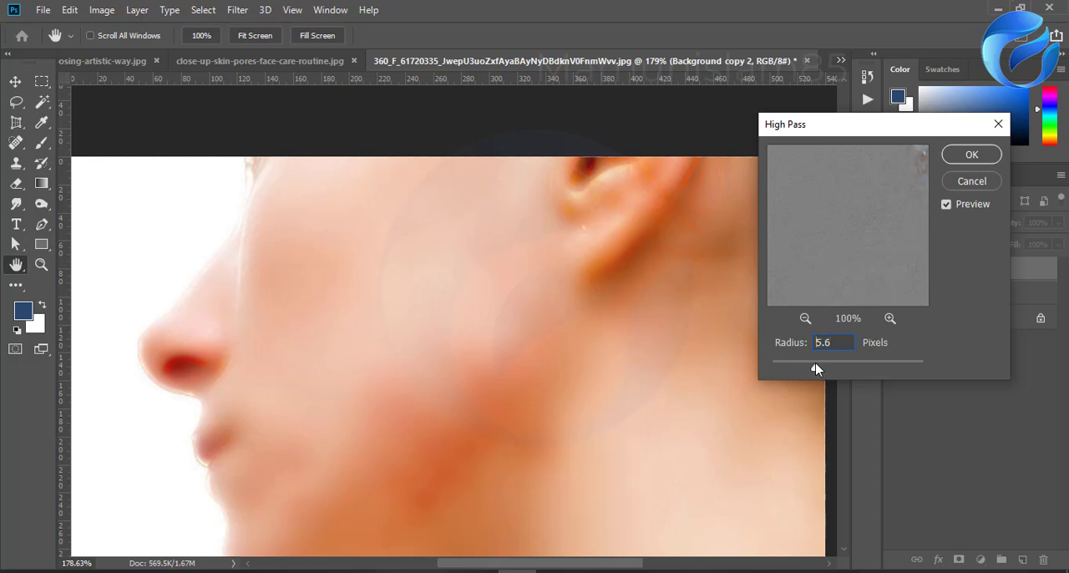
click(972, 154)
key(j)
scroll(411, 393, down, 2)
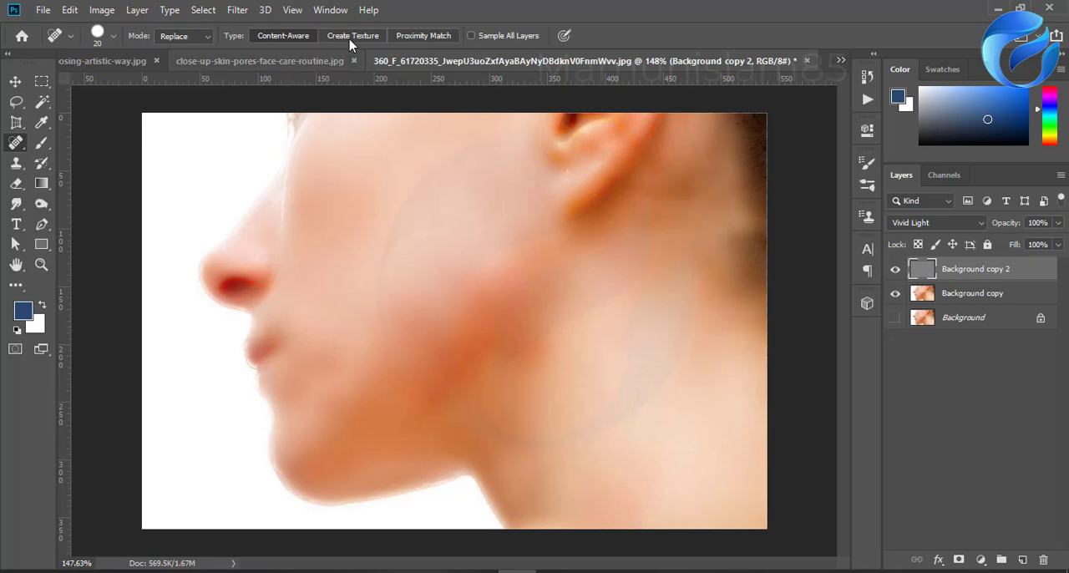
Step: Apply a slight Gaussian Blur to the Background copy 2 layer, fine-tuning the radius
click(235, 10)
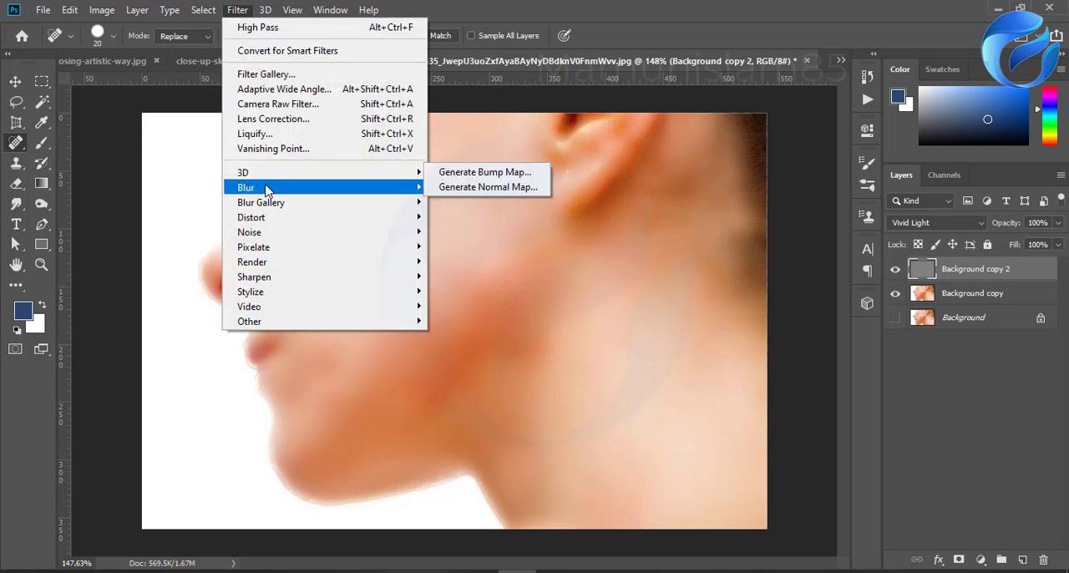
mouse_move(267, 190)
click(458, 245)
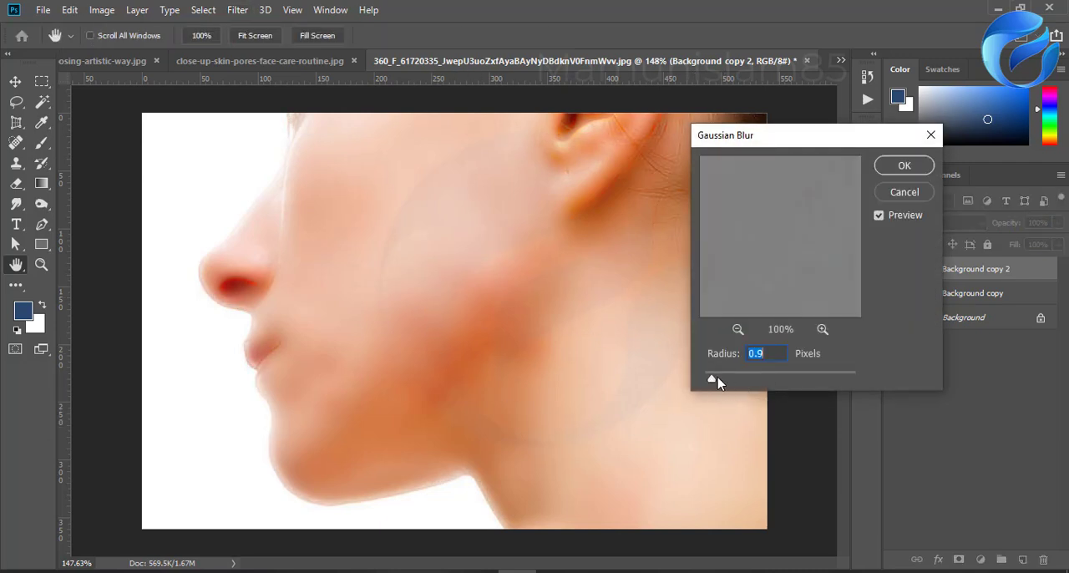
mouse_move(717, 382)
mouse_down()
mouse_move(704, 383)
mouse_move(714, 385)
mouse_up()
click(894, 167)
key(j)
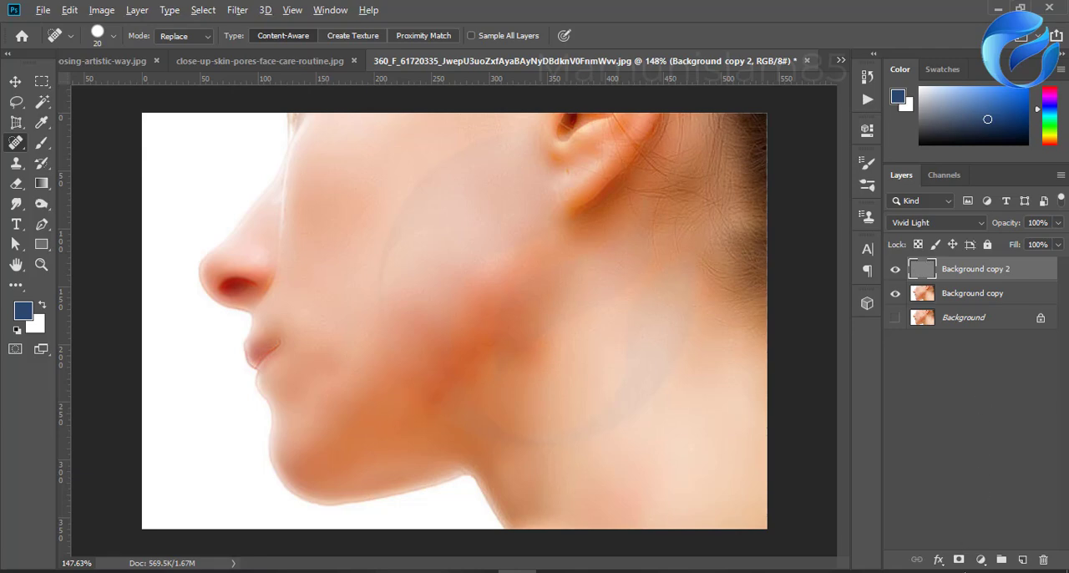
Step: Add a black layer mask to Background copy 2 and paint white over the cheek, jaw and neck with the soft 90 px brush
alt+click(959, 559)
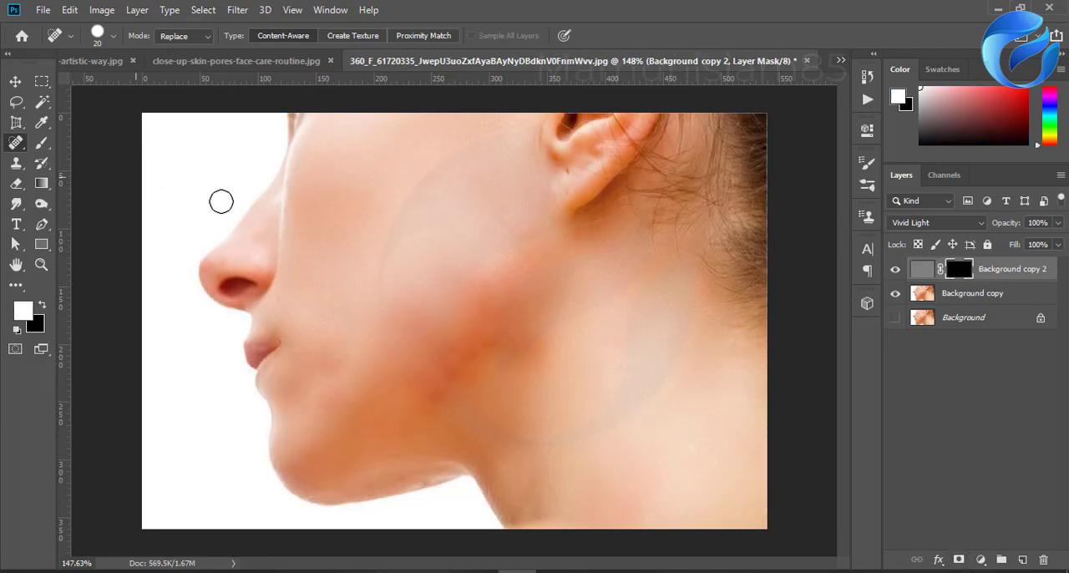
click(41, 142)
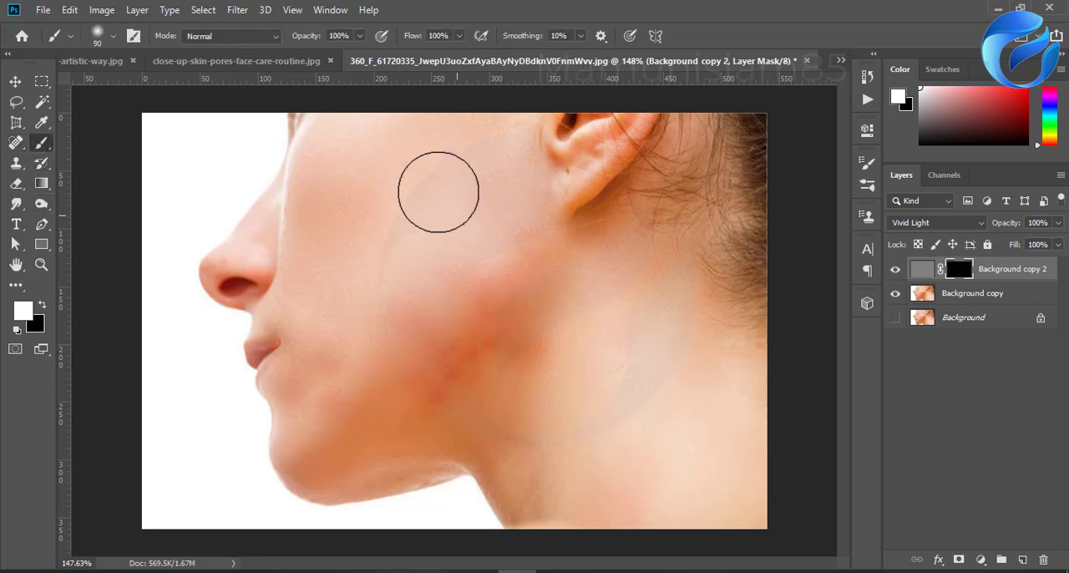
mouse_move(444, 224)
mouse_down()
mouse_move(493, 289)
mouse_move(441, 368)
mouse_move(477, 348)
mouse_up()
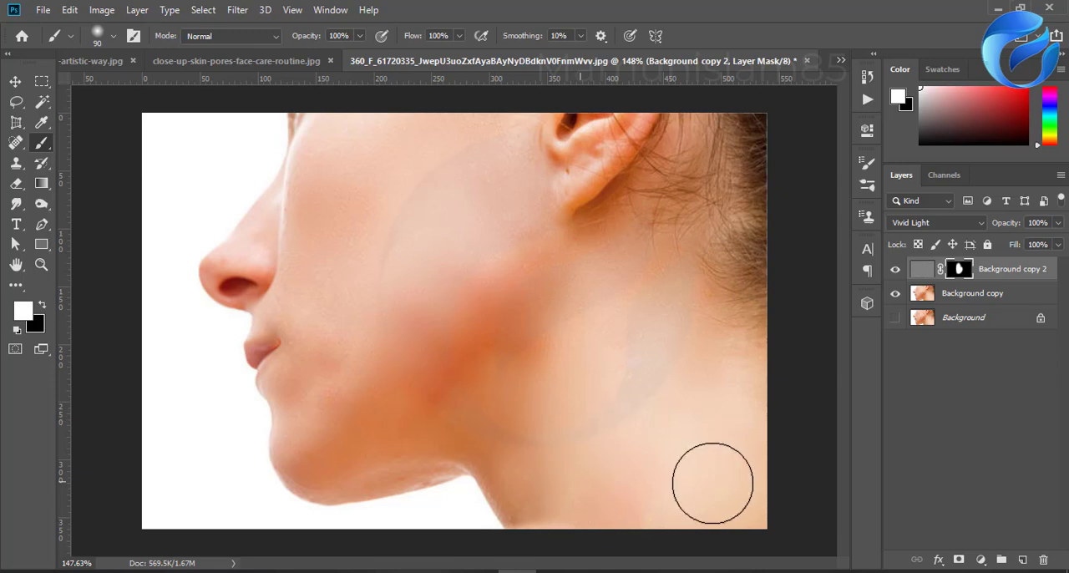
mouse_move(513, 301)
mouse_down()
mouse_move(497, 218)
mouse_move(387, 133)
mouse_move(373, 338)
mouse_move(320, 213)
mouse_move(353, 347)
mouse_move(335, 378)
mouse_move(346, 414)
mouse_move(438, 268)
mouse_move(482, 262)
mouse_move(490, 315)
mouse_move(514, 320)
mouse_move(525, 336)
mouse_move(477, 391)
mouse_move(511, 322)
mouse_move(474, 384)
mouse_move(454, 376)
mouse_move(463, 345)
mouse_move(534, 314)
mouse_up()
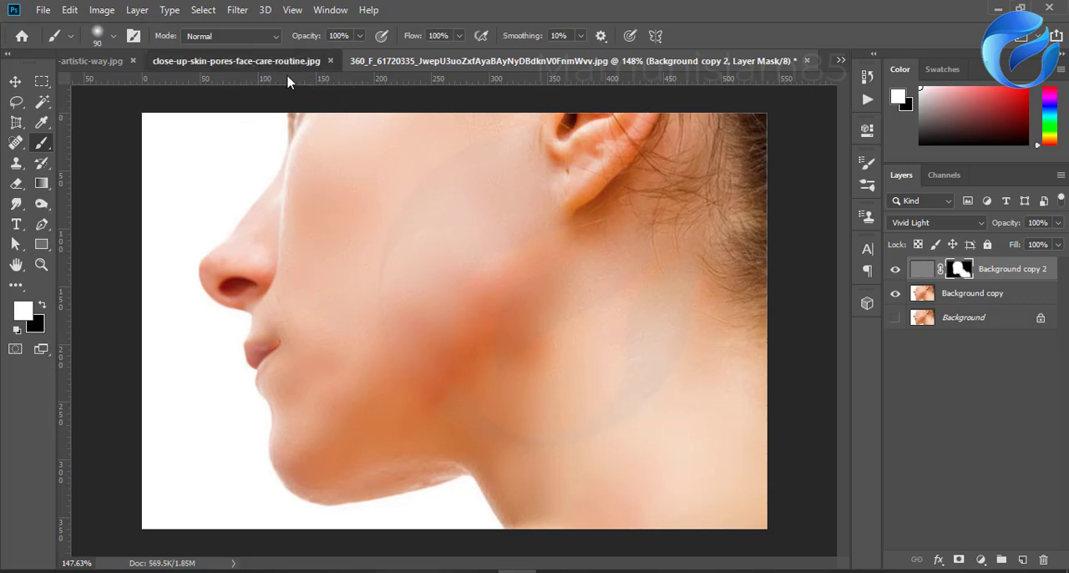
Step: Switch to the close-up-skin-pores-face-care-routine.jpg document and duplicate its Background layer
click(284, 63)
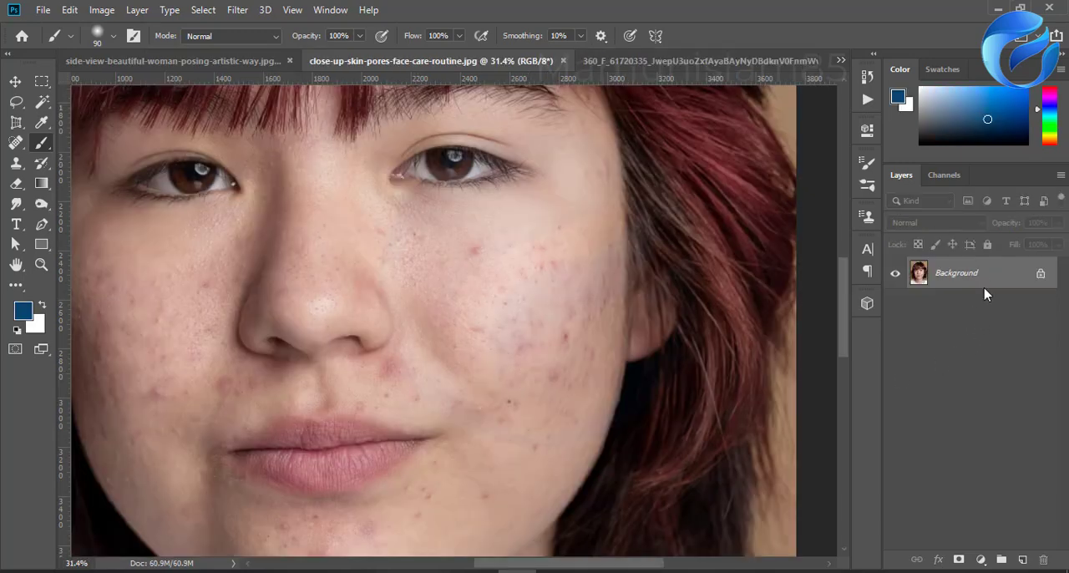
drag(979, 284, 1021, 558)
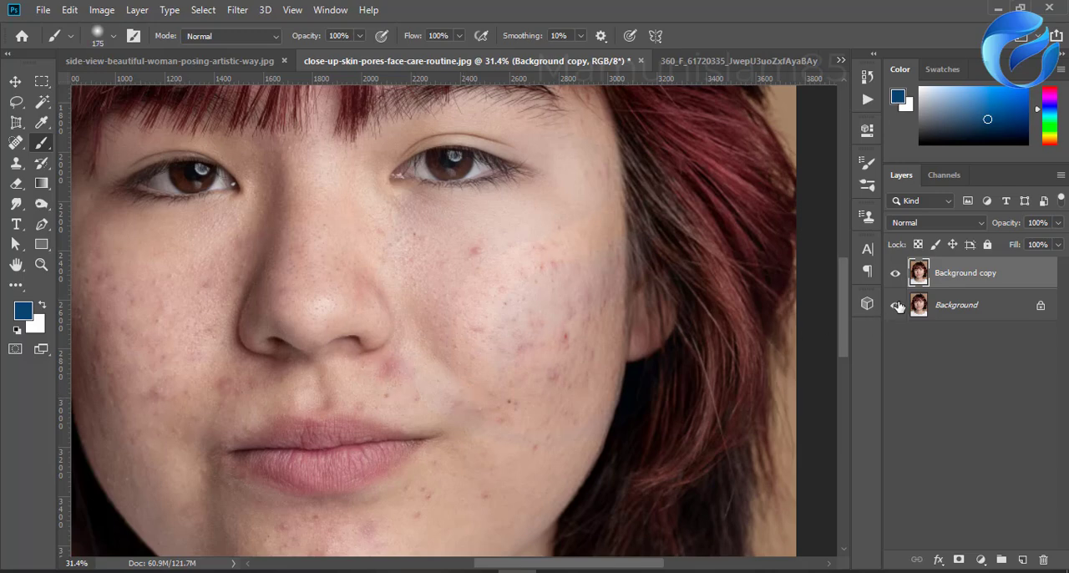
Step: Remove the acne spots on the subject's right cheek with the Spot Healing Brush at 175 px, content-aware
key(j)
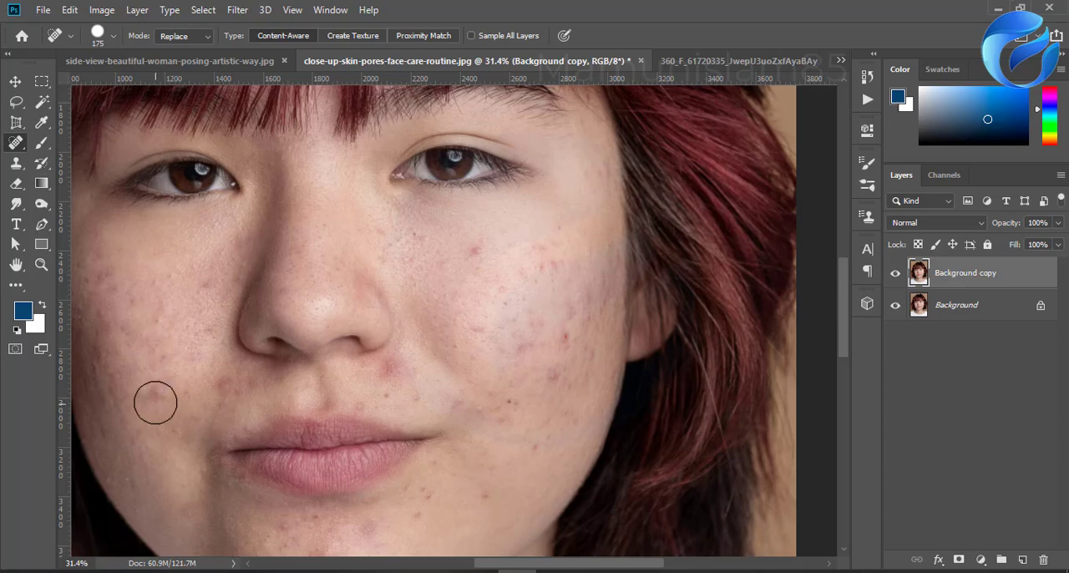
mouse_move(155, 404)
mouse_down()
mouse_move(133, 301)
mouse_move(145, 298)
mouse_move(146, 330)
mouse_up()
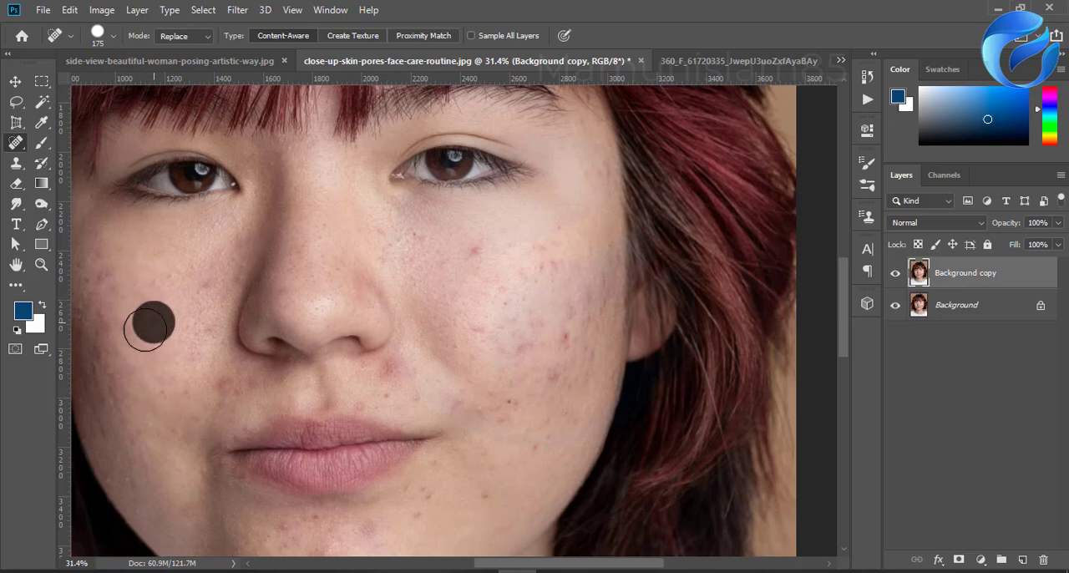
click(123, 333)
click(95, 309)
click(103, 272)
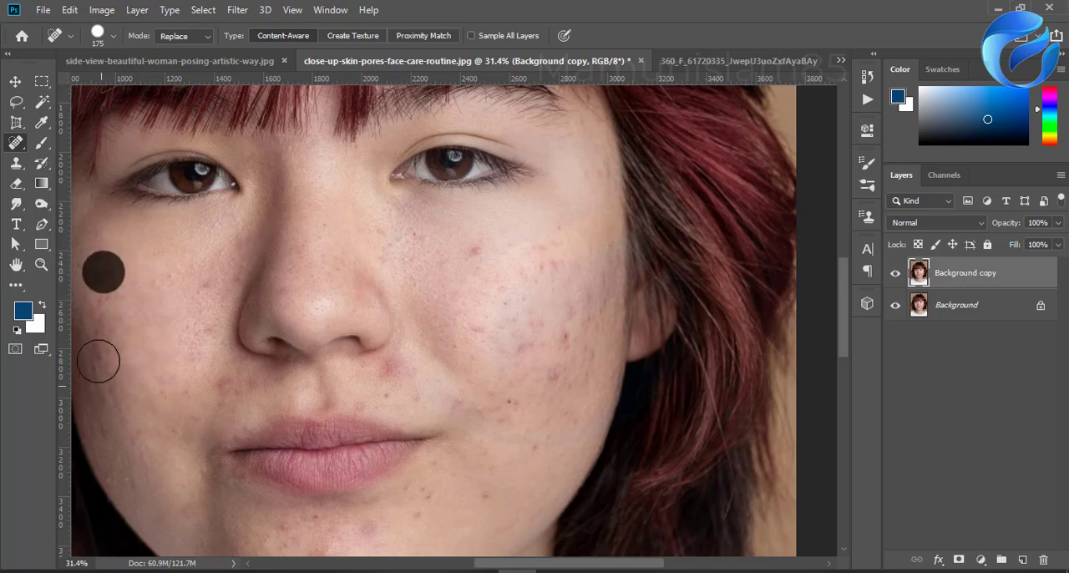
click(97, 360)
click(110, 398)
click(195, 326)
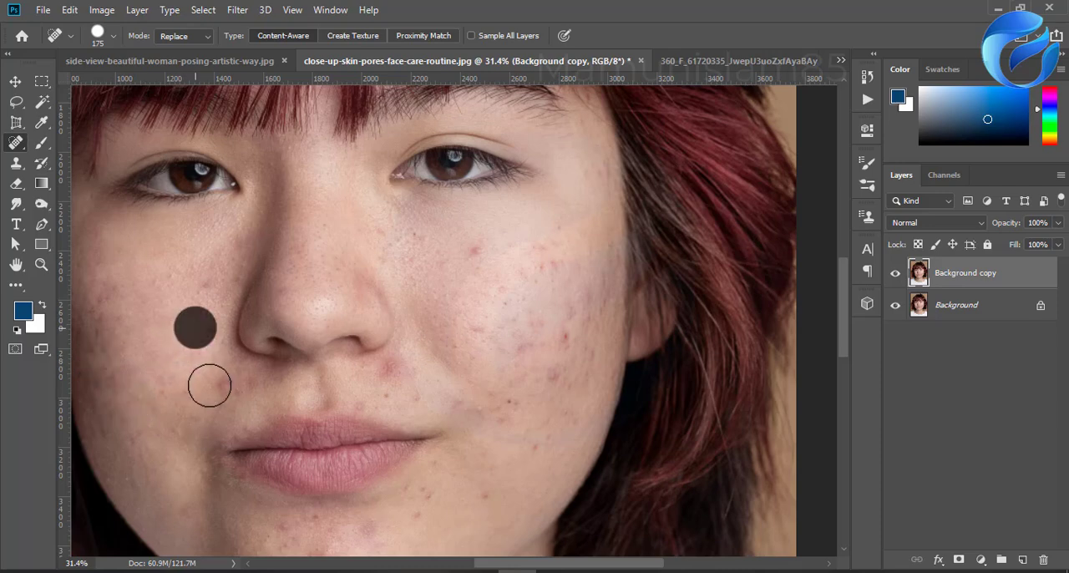
click(213, 385)
Step: Spot-heal the blemishes on the subject's left lower cheek and jaw beside the corner of the mouth
click(500, 395)
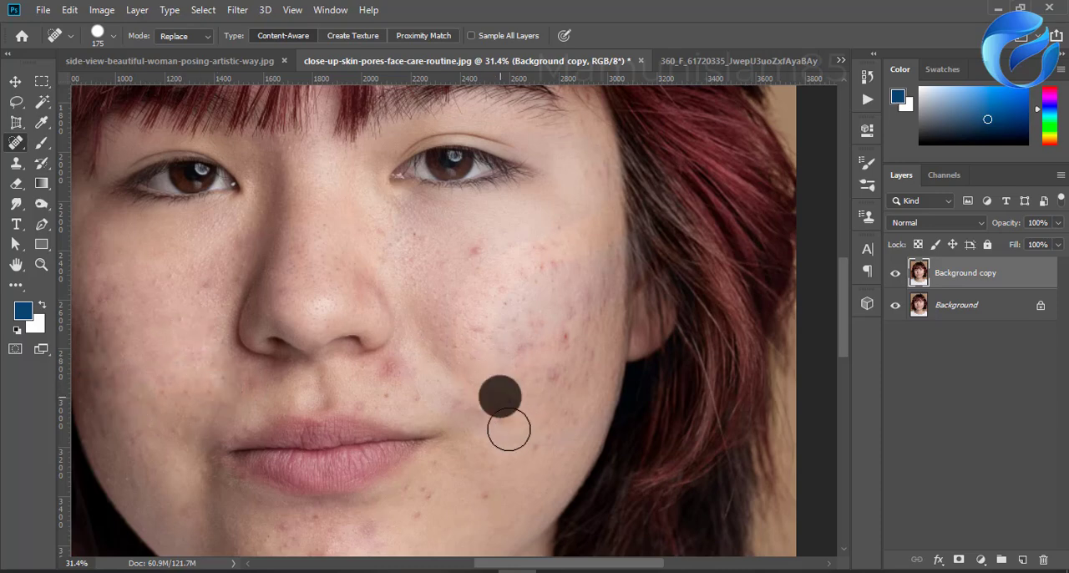
click(470, 401)
click(532, 446)
click(492, 489)
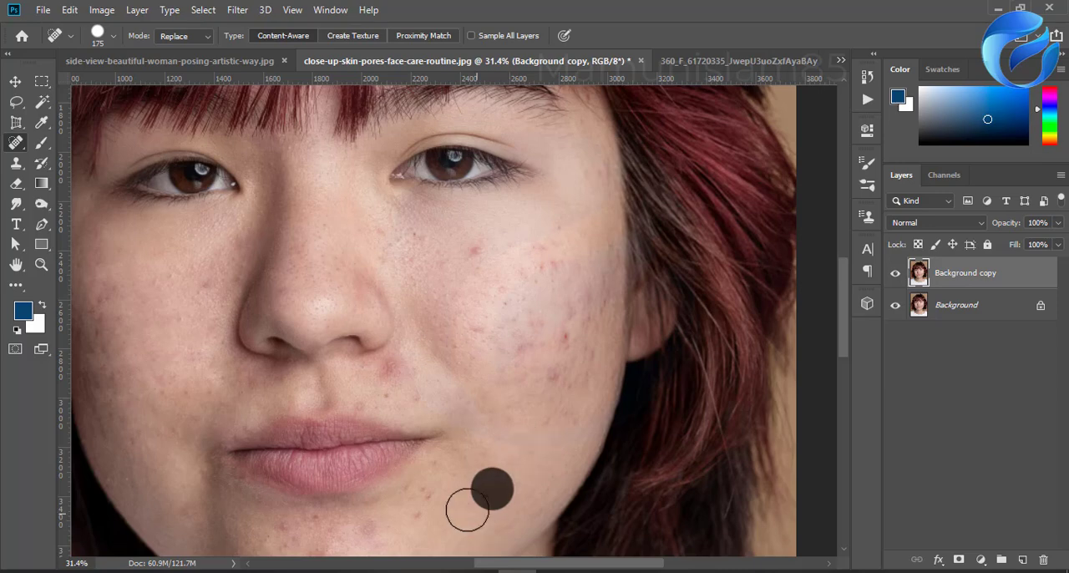
click(421, 497)
Step: Spot-heal the blemishes on the chin below the lower lip
scroll(444, 499, down, 2)
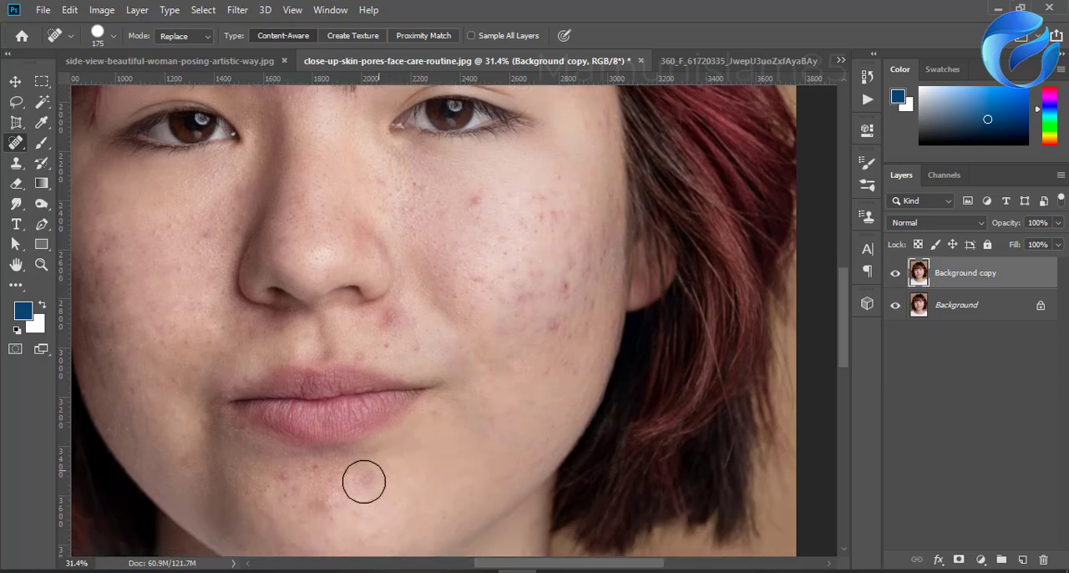
click(364, 482)
click(327, 507)
click(292, 481)
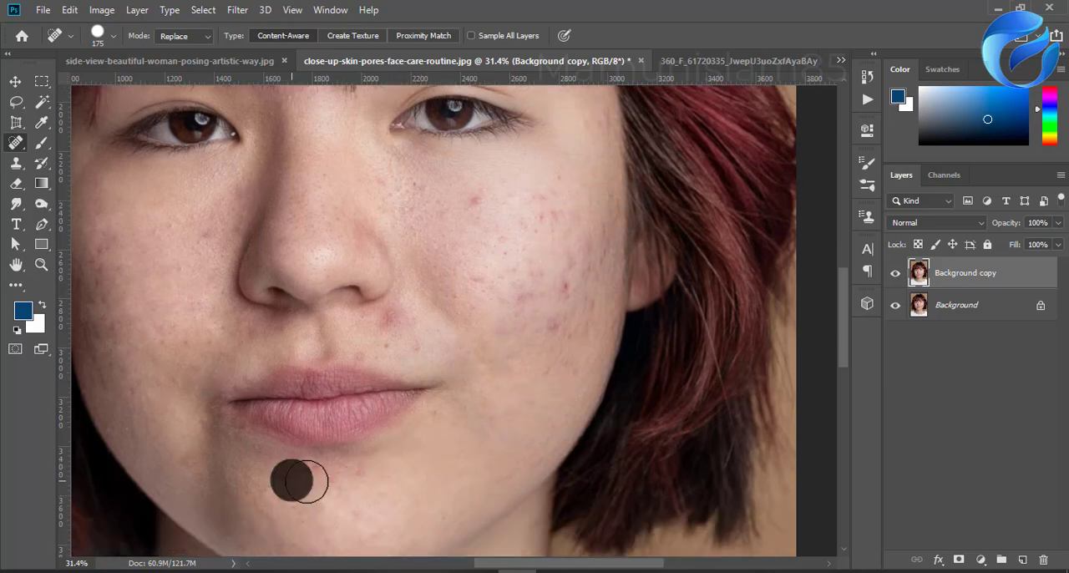
click(327, 477)
click(365, 474)
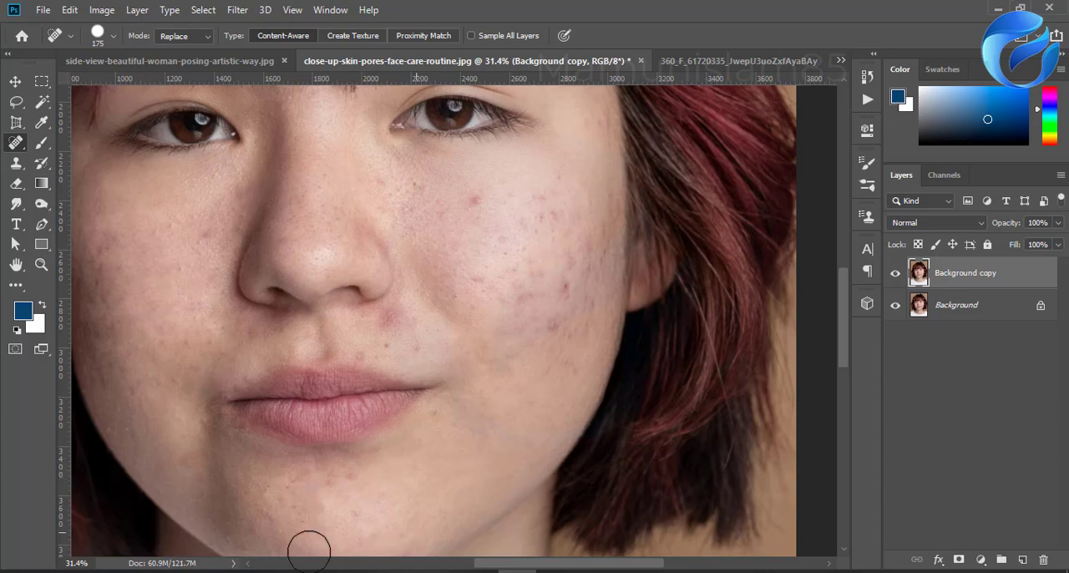
click(360, 513)
Step: Spot-heal the red blemishes across the lower, middle and upper parts of the subject's left cheek
click(546, 325)
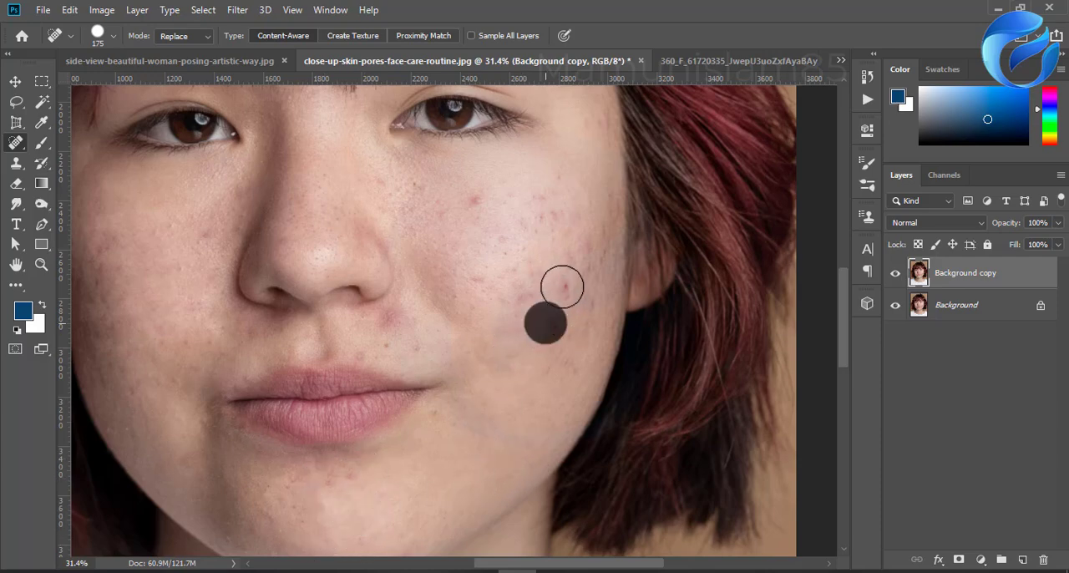
click(562, 287)
click(566, 249)
click(510, 284)
click(468, 276)
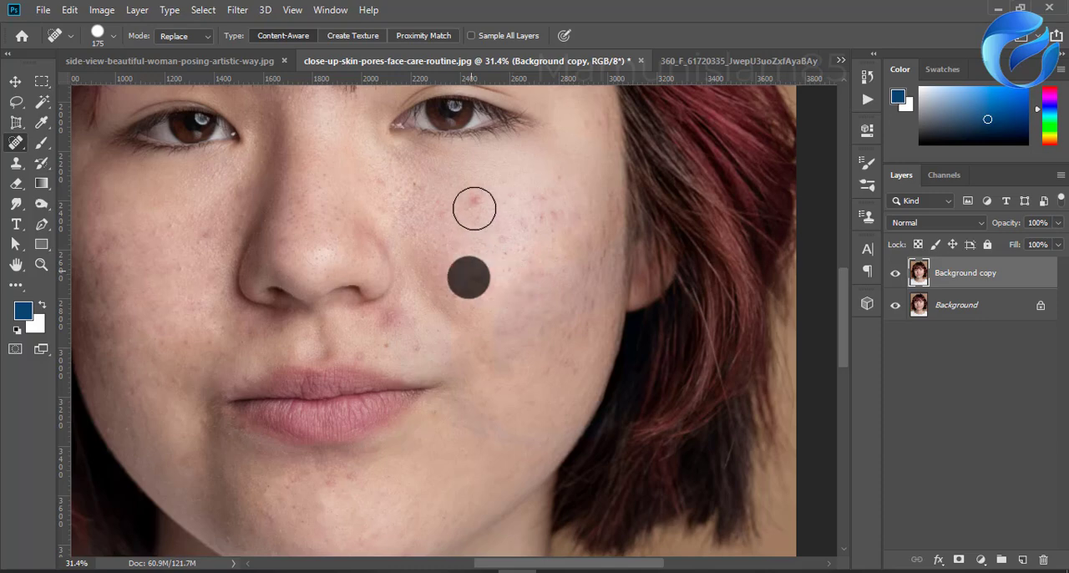
click(475, 208)
click(554, 222)
click(543, 188)
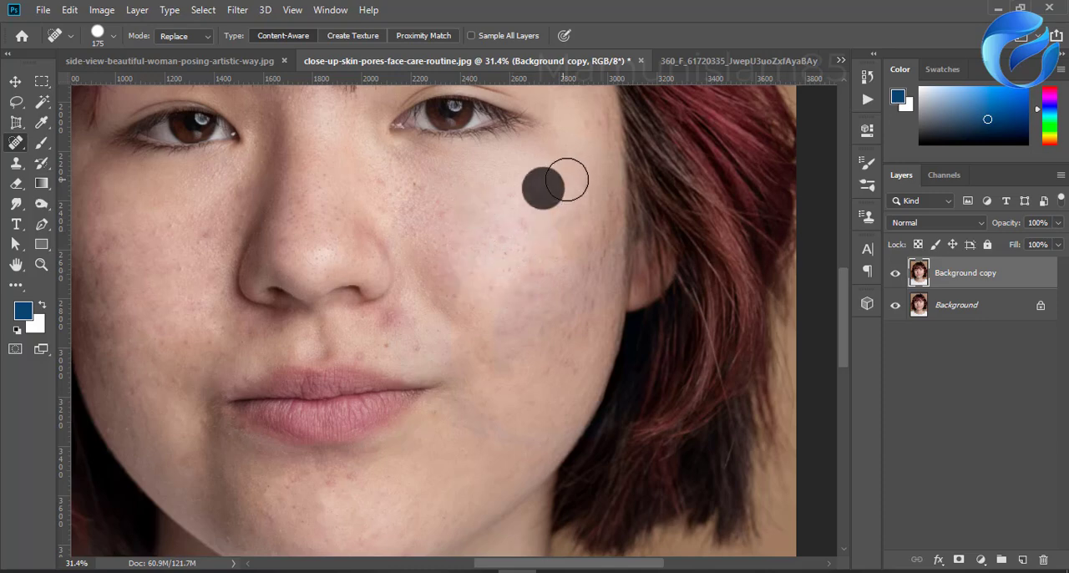
click(567, 178)
Step: Spot-heal the remaining marks beside the nose, next to the nostril and along the outer side of the subject's left cheek
click(406, 192)
click(419, 217)
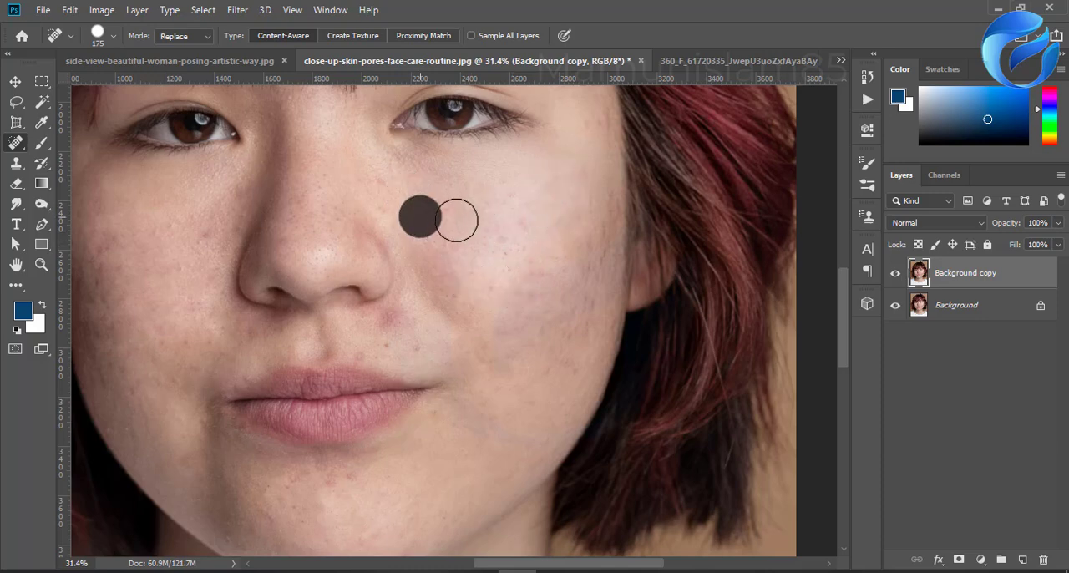
click(455, 215)
click(450, 257)
click(494, 242)
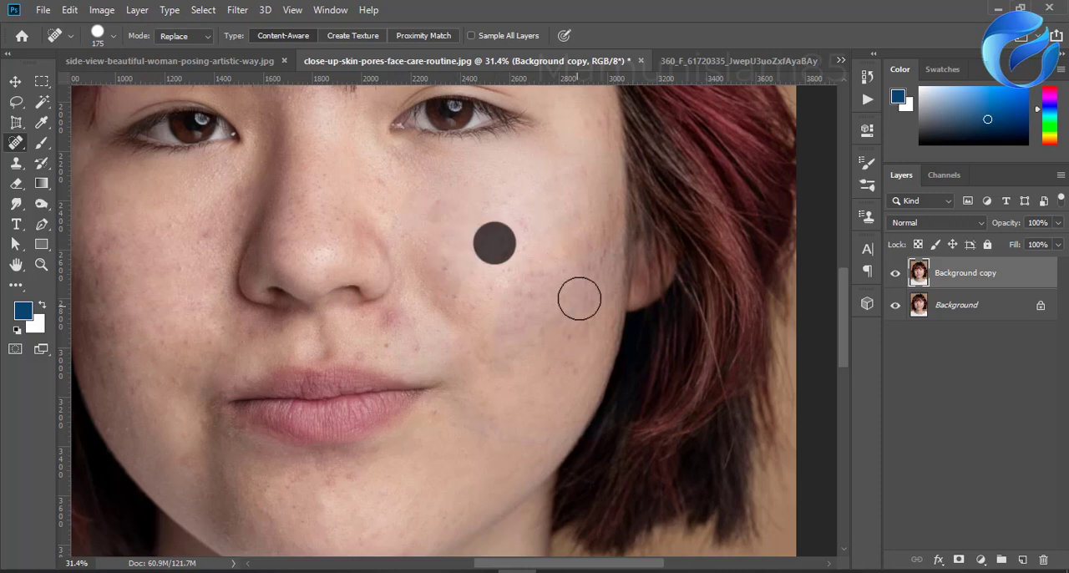
click(532, 229)
click(592, 243)
click(594, 278)
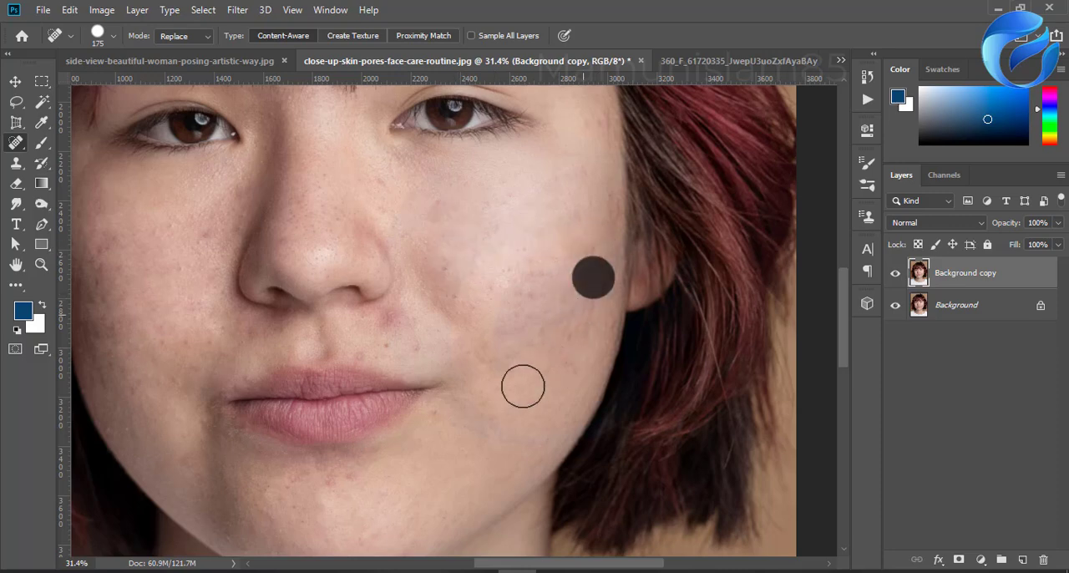
click(395, 315)
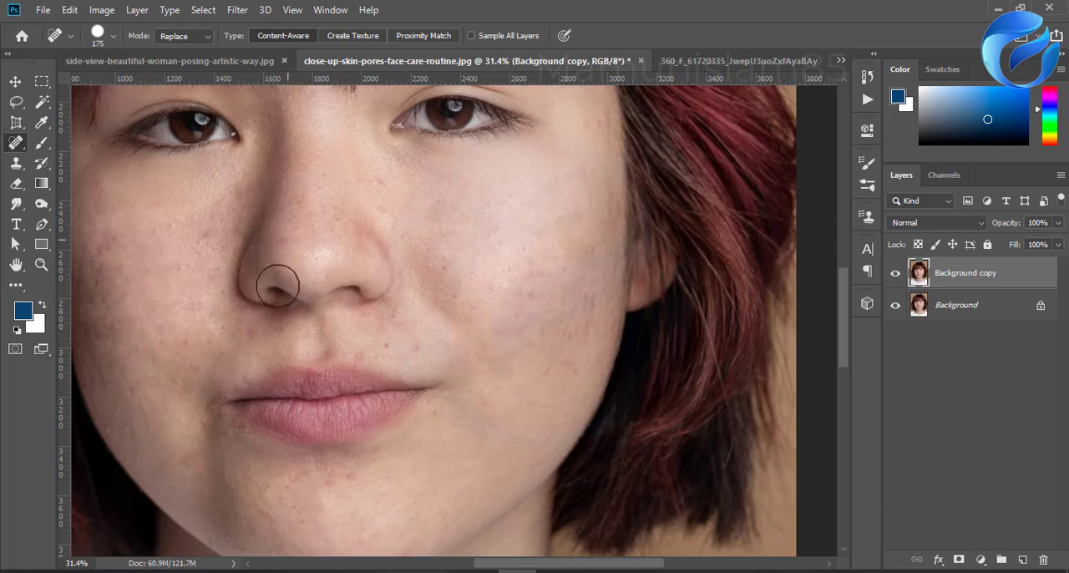
scroll(415, 342, up, 1)
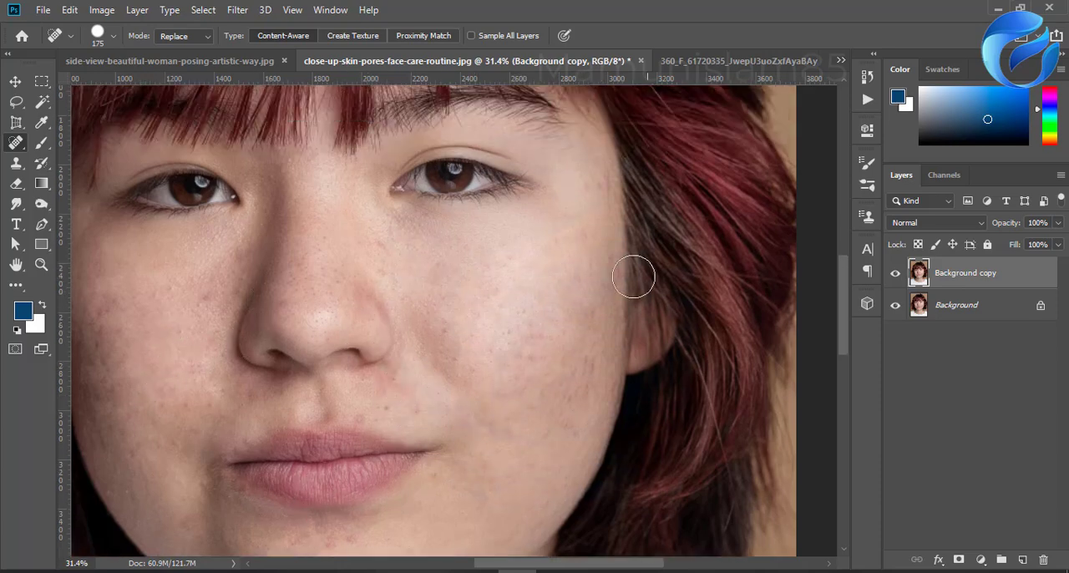
click(564, 274)
Step: Convert the Background copy layer to a smart object and rasterize it
right_click(962, 278)
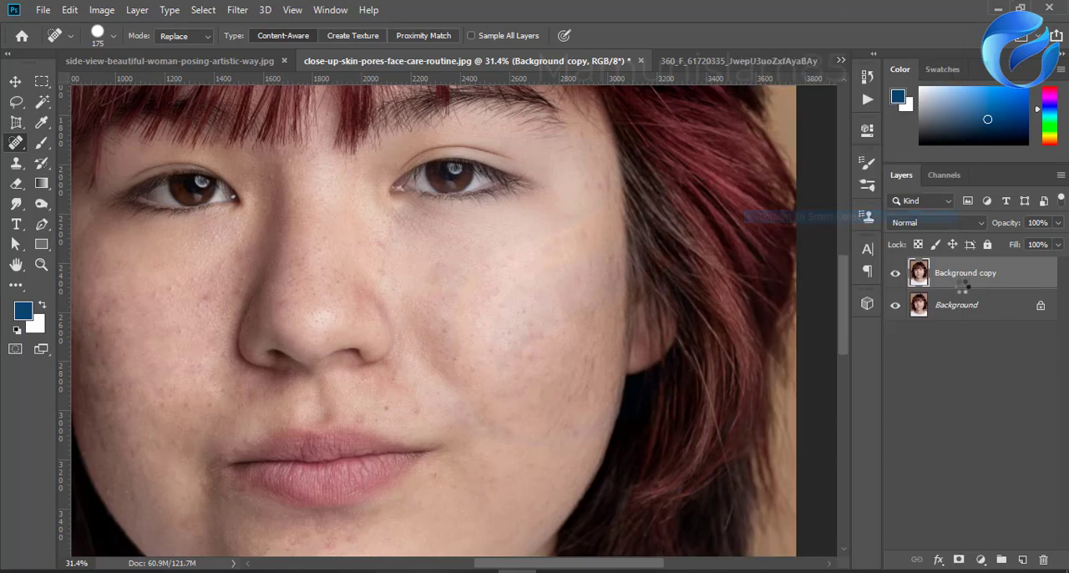
click(814, 222)
right_click(961, 280)
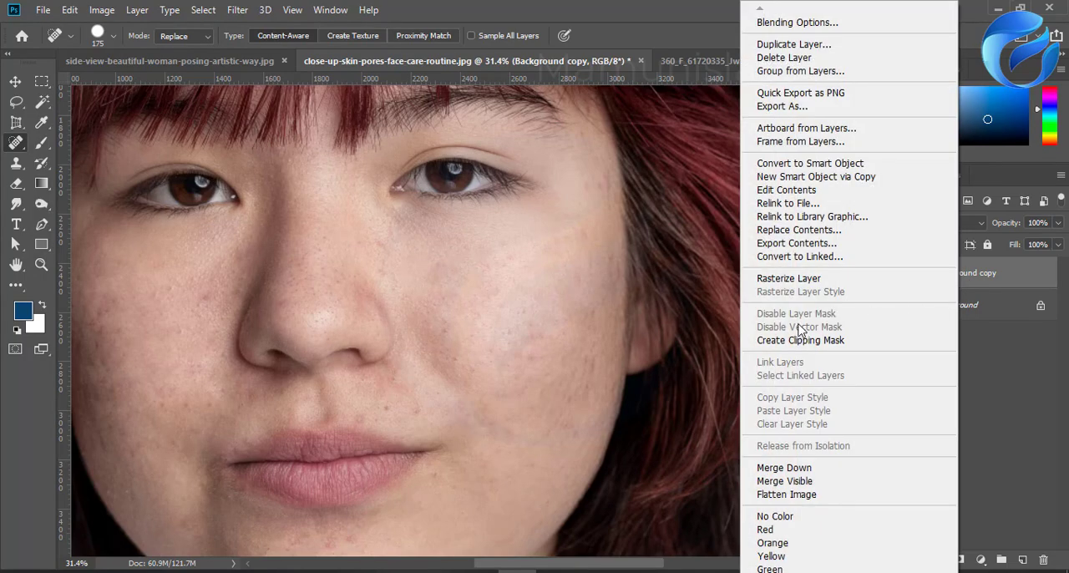
click(806, 279)
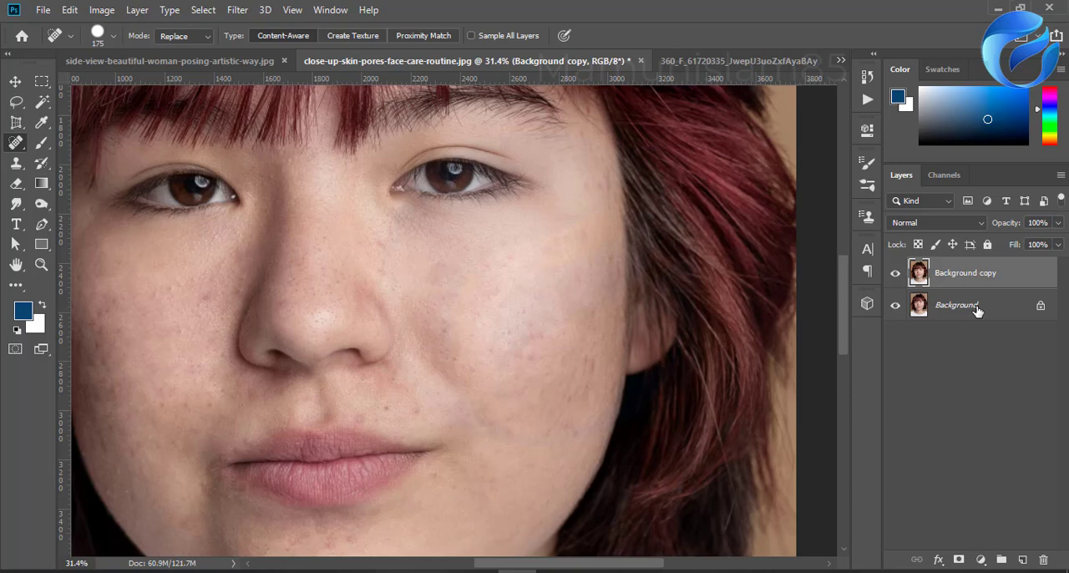
Step: Duplicate the Background copy layer, invert the duplicate's colors and set its blend mode to Vivid Light
drag(977, 276, 1019, 555)
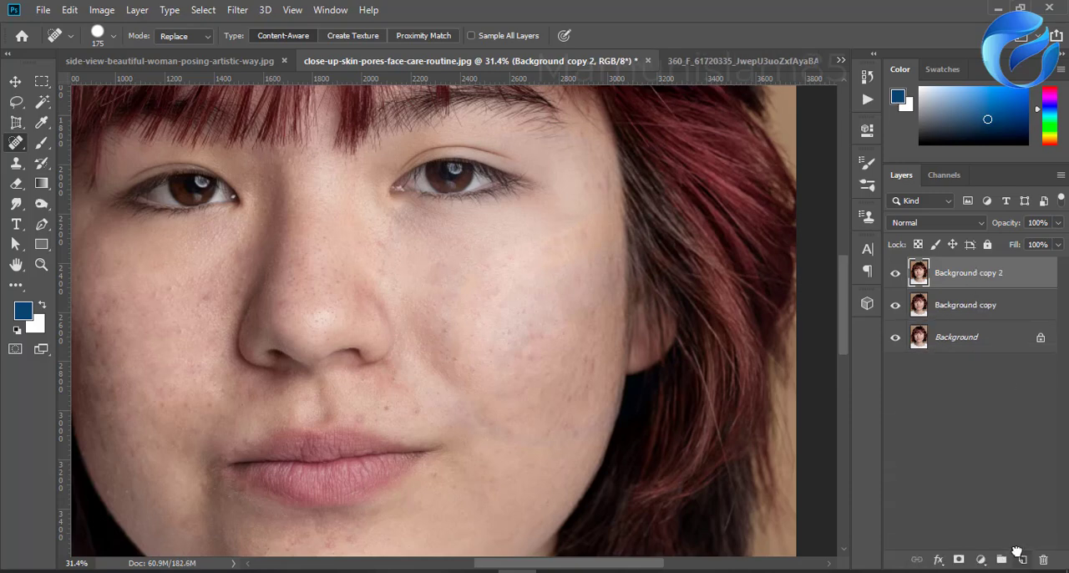
key(ctrl+i)
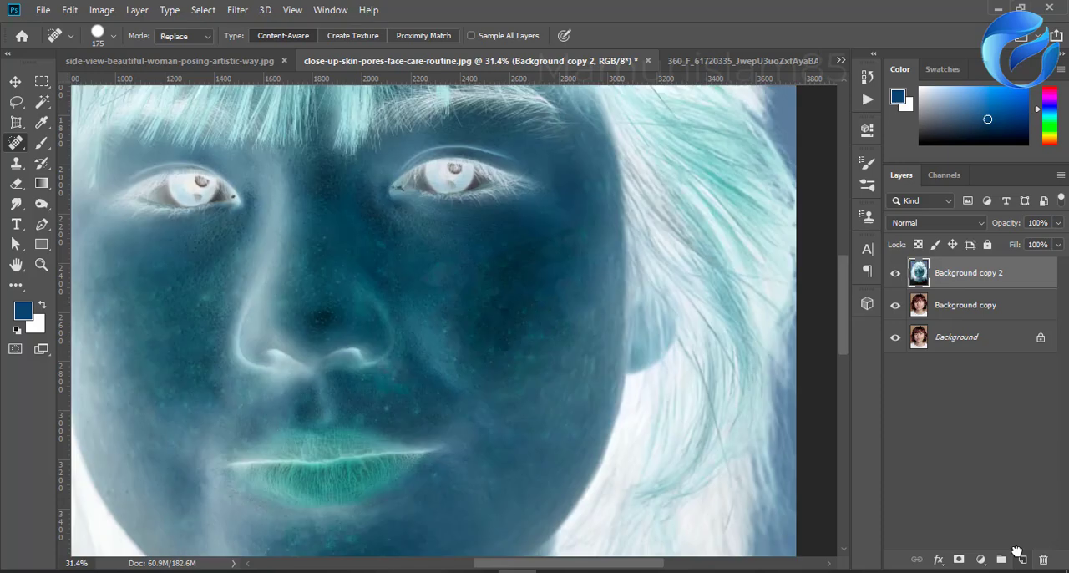
click(931, 221)
click(923, 408)
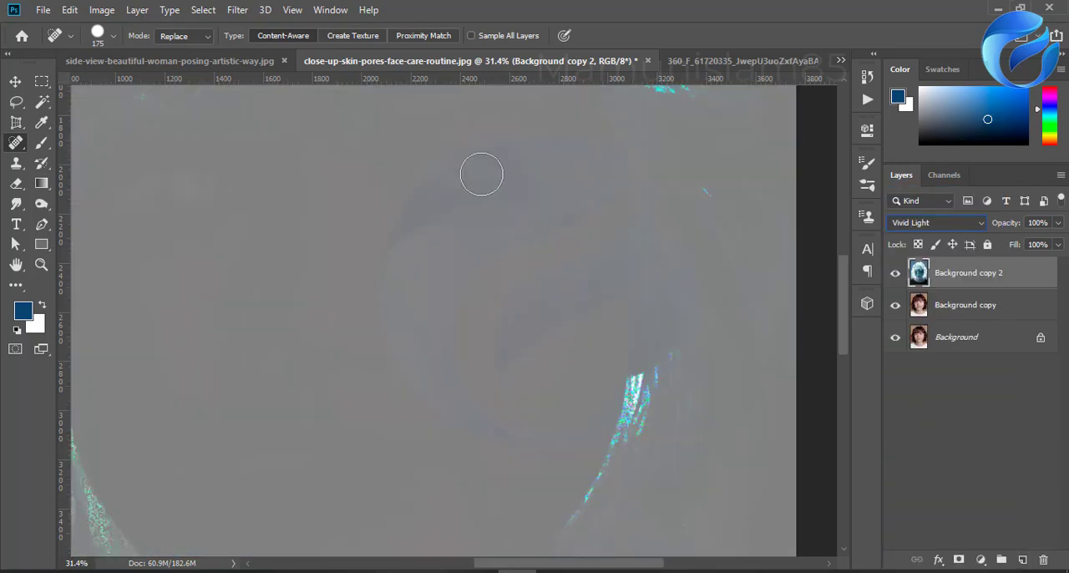
Step: Apply a High Pass filter with a radius of 27.7 pixels to the Background copy 2 layer
click(237, 9)
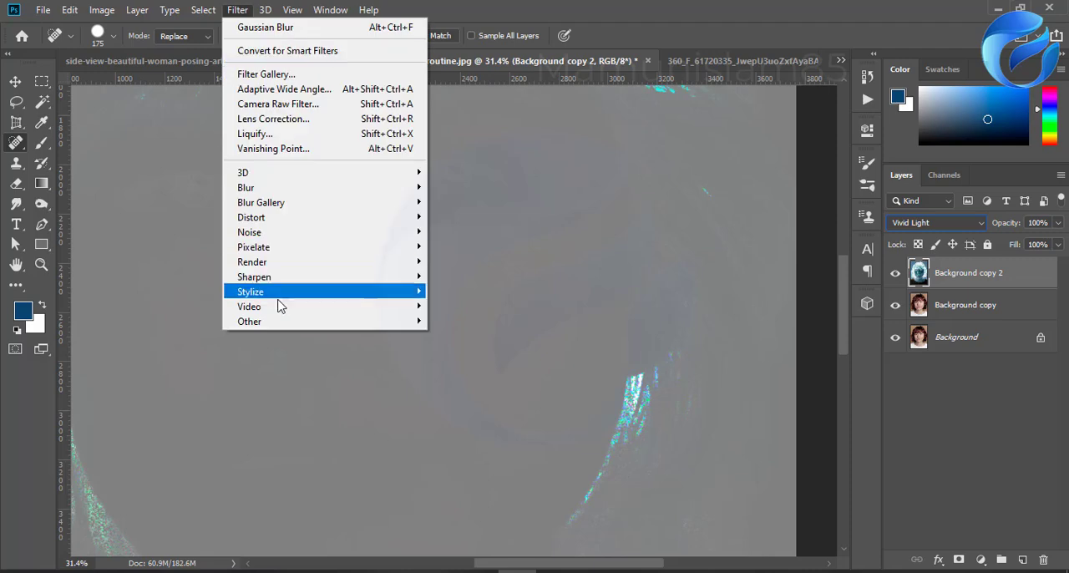
mouse_move(251, 322)
click(451, 337)
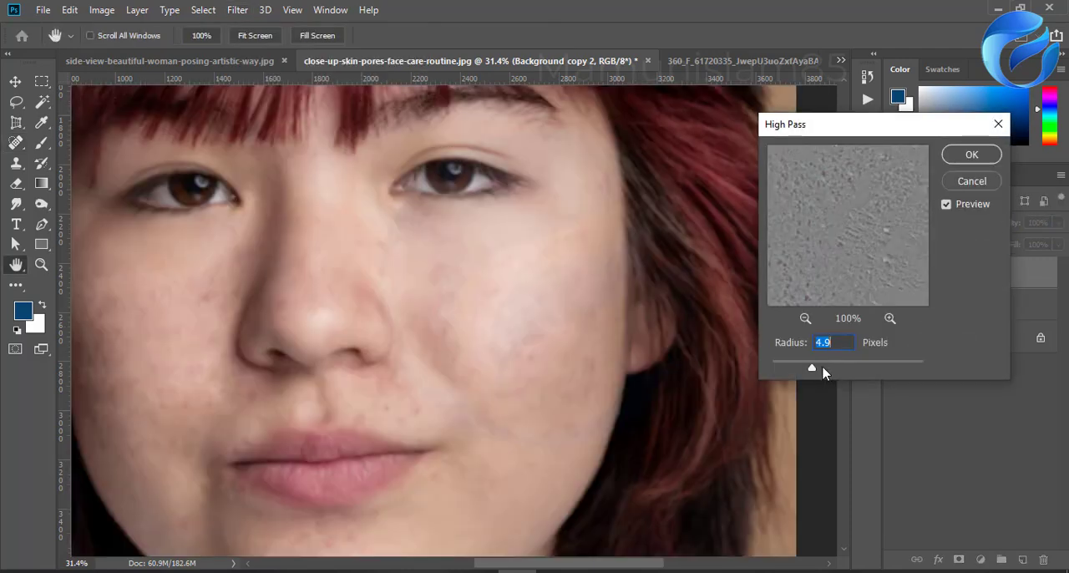
click(824, 367)
drag(835, 370, 854, 367)
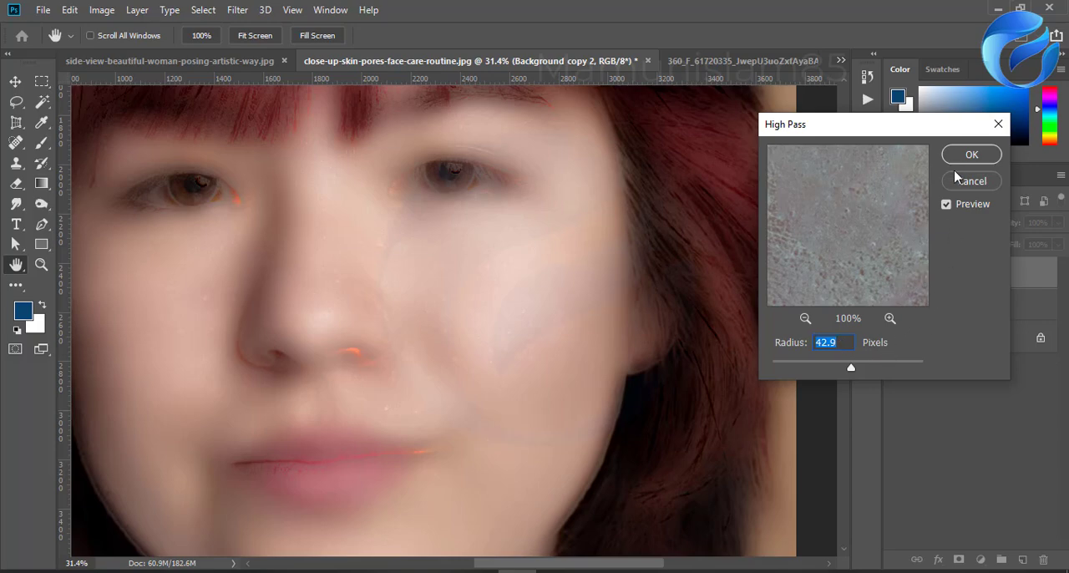
drag(850, 371, 844, 373)
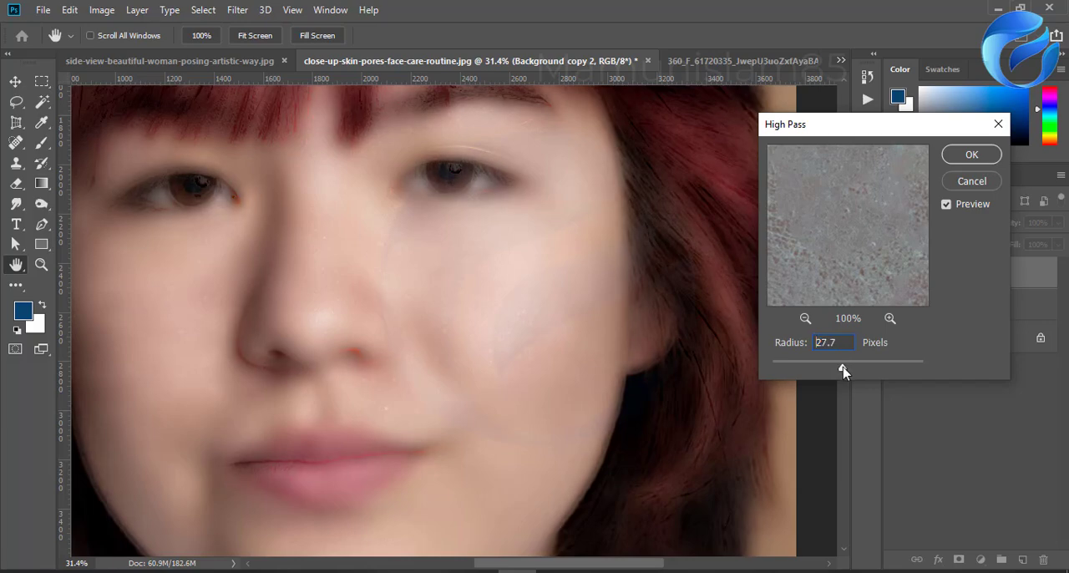
click(986, 157)
Step: Apply a Gaussian Blur to the Background copy 2 layer, adjusting the radius to bring back fine skin texture
key(j)
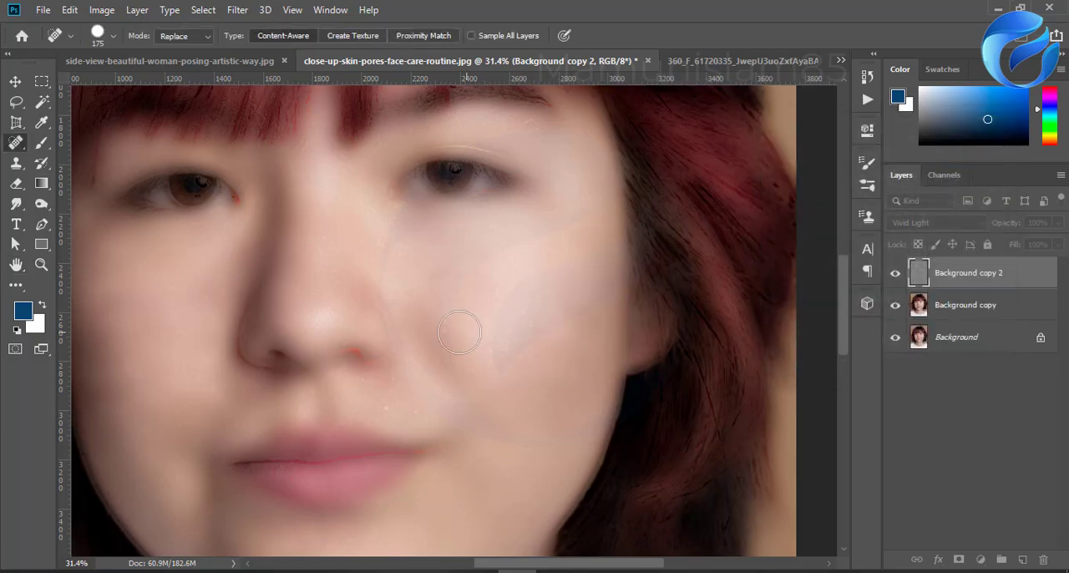
click(235, 9)
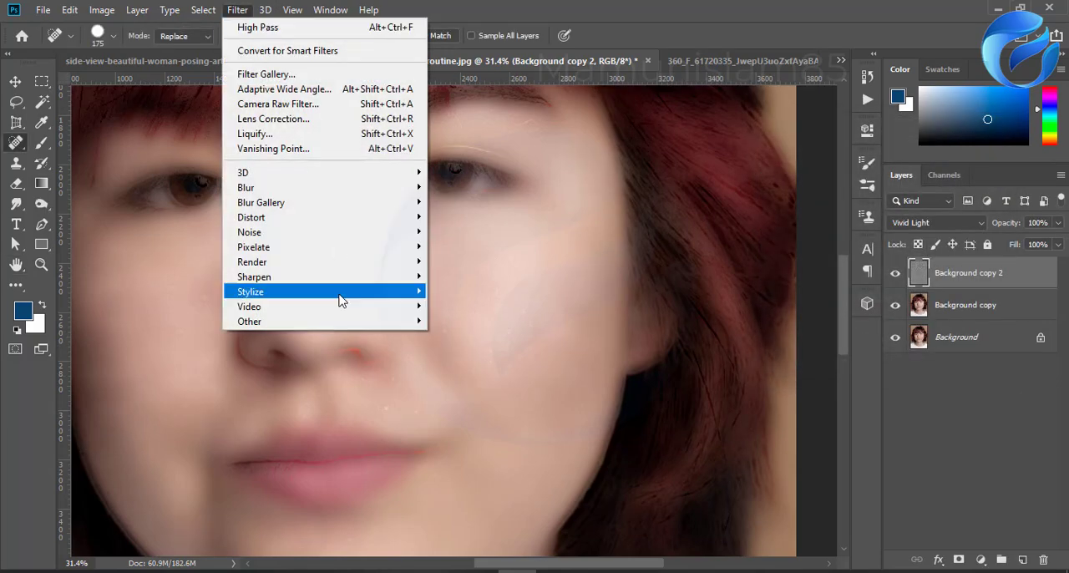
mouse_move(268, 192)
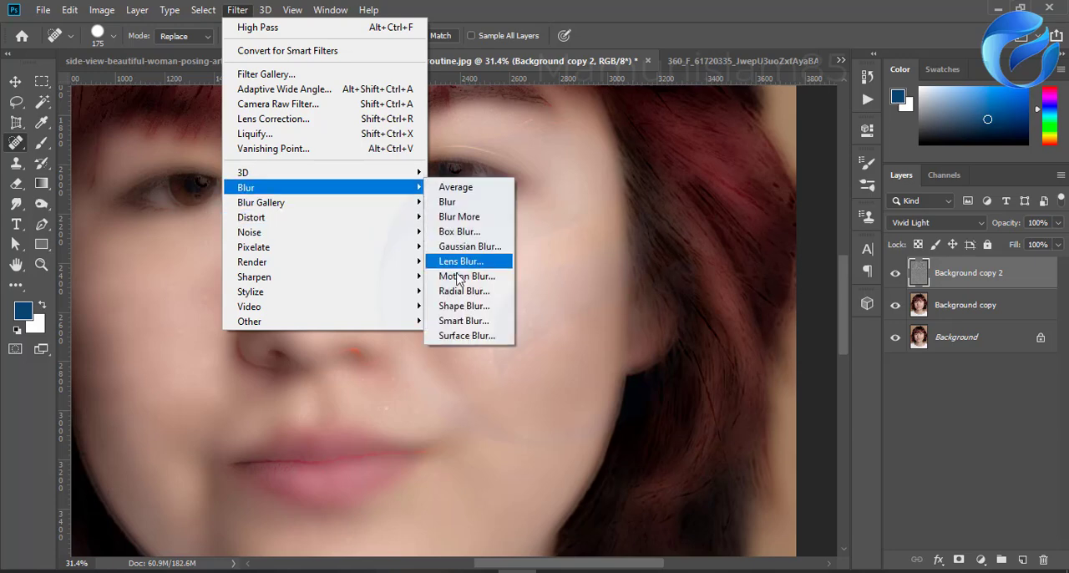
click(463, 247)
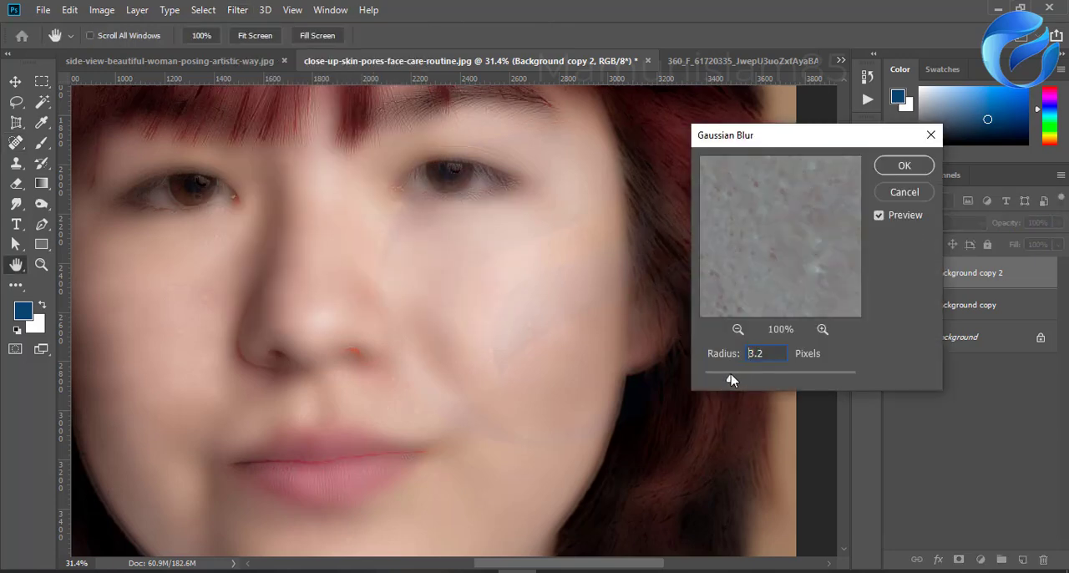
click(731, 379)
click(905, 167)
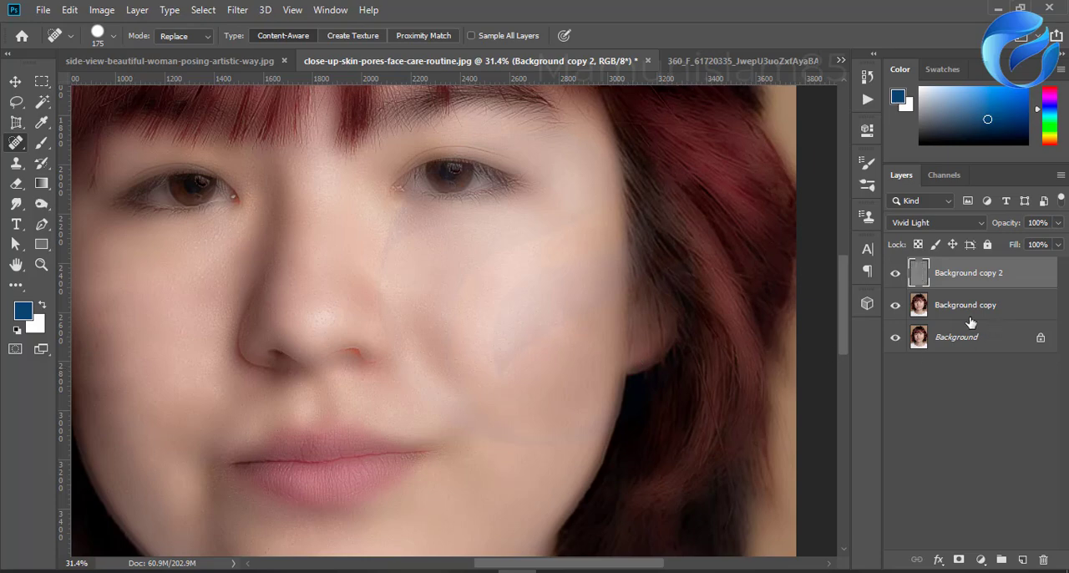
Step: Add a black layer mask to Background copy 2 and reset the colors to white foreground and black background
alt+click(959, 561)
key(d)
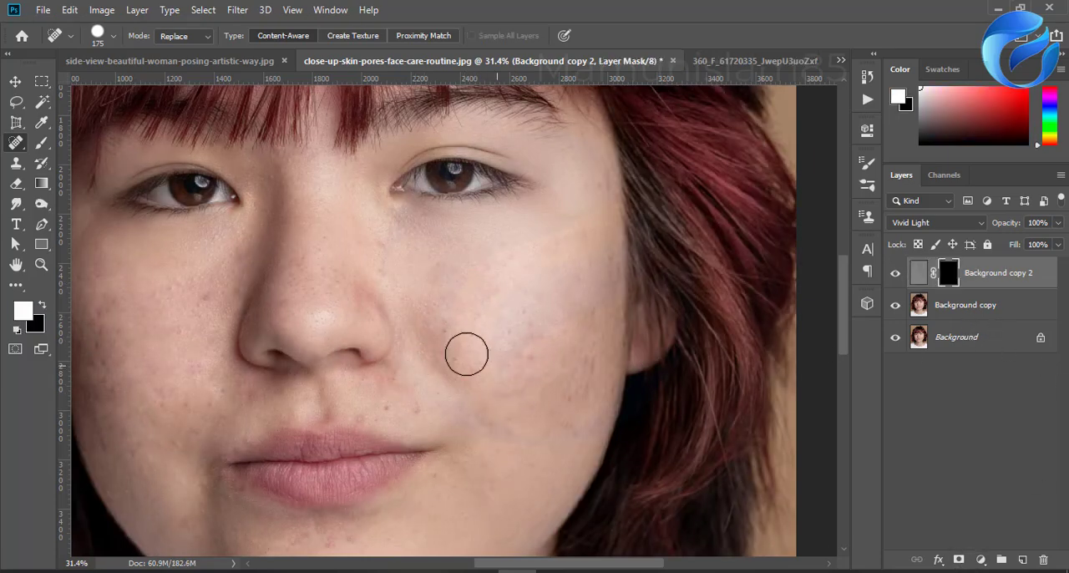
Step: Paint white with the Brush on the Background copy 2 mask over the cheeks, nose, chin and skin around the lips
click(41, 142)
mouse_move(411, 280)
mouse_down()
mouse_move(497, 383)
mouse_move(419, 263)
mouse_move(510, 344)
mouse_move(551, 358)
mouse_move(553, 260)
mouse_move(523, 261)
mouse_move(492, 316)
mouse_move(464, 264)
mouse_move(547, 239)
mouse_move(574, 368)
mouse_move(575, 220)
mouse_move(564, 445)
mouse_move(586, 308)
mouse_move(568, 462)
mouse_move(604, 227)
mouse_move(604, 410)
mouse_move(582, 468)
mouse_move(562, 474)
mouse_move(525, 417)
mouse_move(510, 482)
mouse_move(536, 386)
mouse_move(546, 412)
mouse_move(502, 484)
mouse_move(482, 459)
mouse_move(504, 395)
mouse_move(492, 400)
mouse_move(509, 432)
mouse_up()
scroll(475, 395, down, 3)
scroll(475, 395, down, 2)
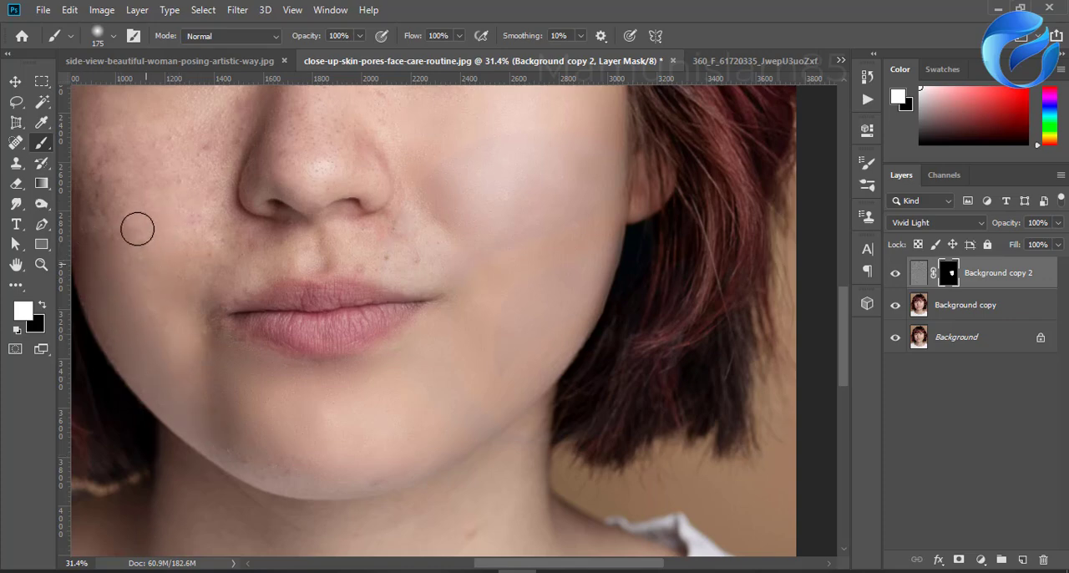
mouse_move(411, 404)
mouse_down()
mouse_move(281, 377)
mouse_move(248, 352)
mouse_up()
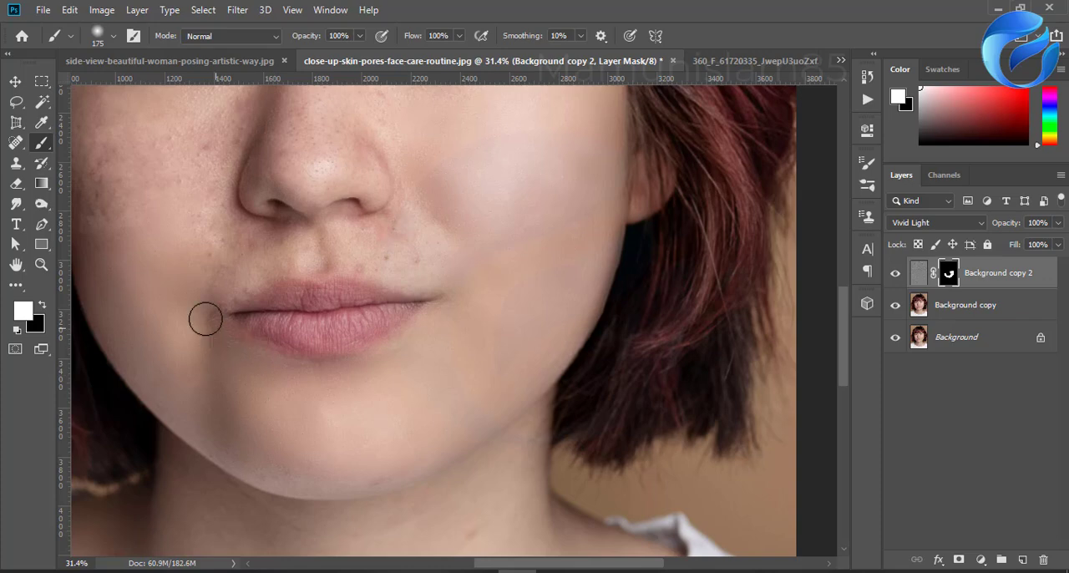
mouse_move(214, 303)
mouse_down()
mouse_move(320, 403)
mouse_move(339, 382)
mouse_move(419, 374)
mouse_move(320, 406)
mouse_move(450, 372)
mouse_move(549, 374)
mouse_move(457, 351)
mouse_move(524, 336)
mouse_move(437, 346)
mouse_up()
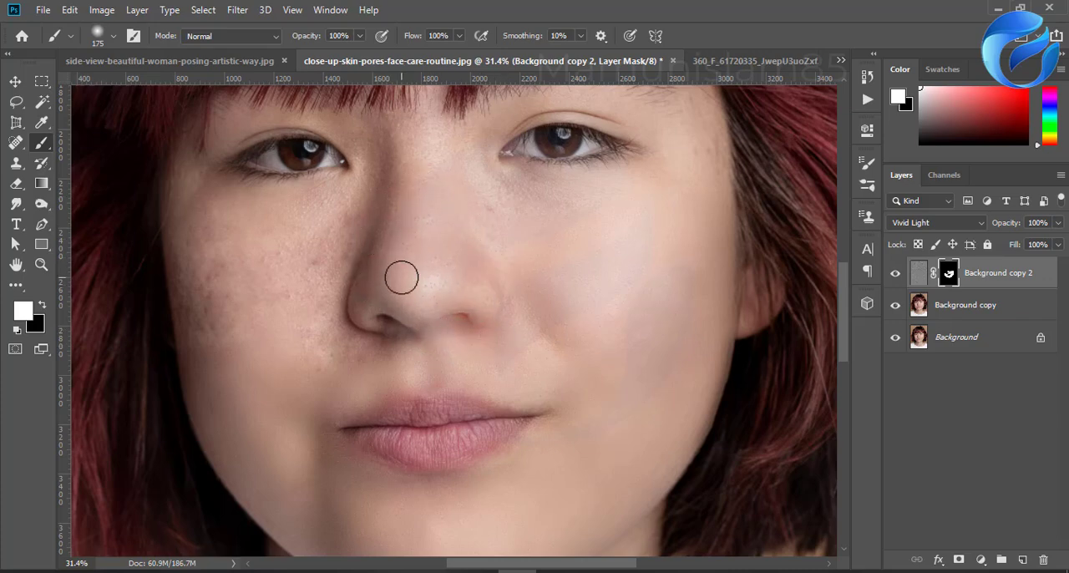
key(ctrl+z)
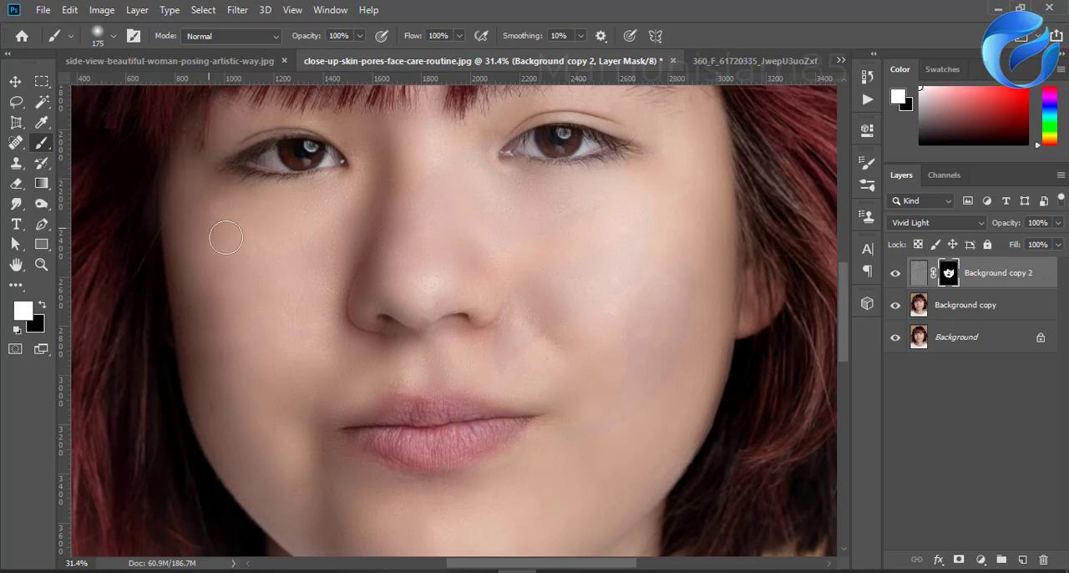
Step: Paint white on the Background copy 2 mask over the neck to smooth its skin
scroll(487, 171, down, 5)
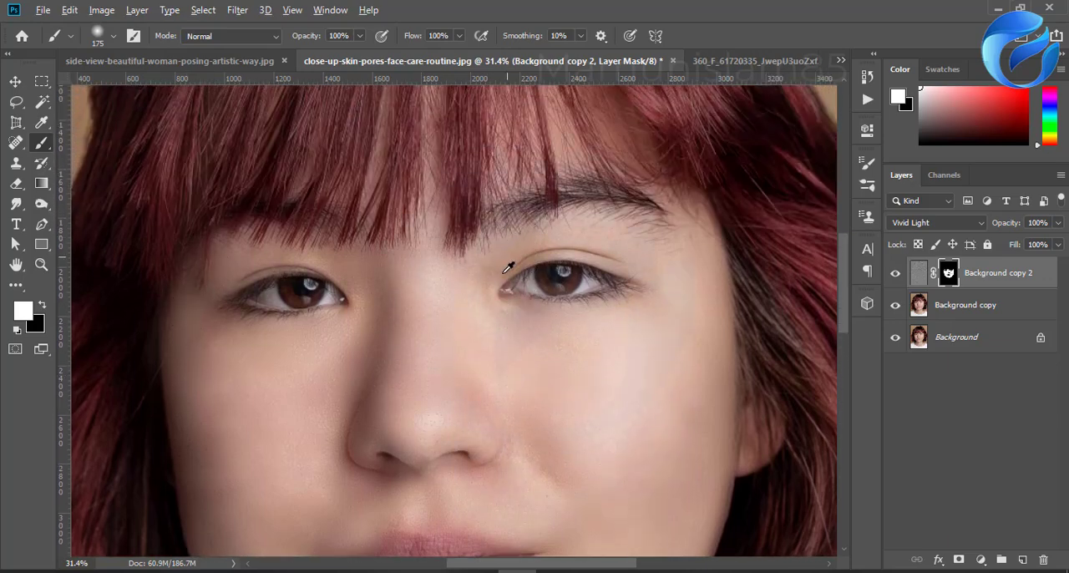
scroll(510, 267, down, 2)
scroll(505, 432, up, 6)
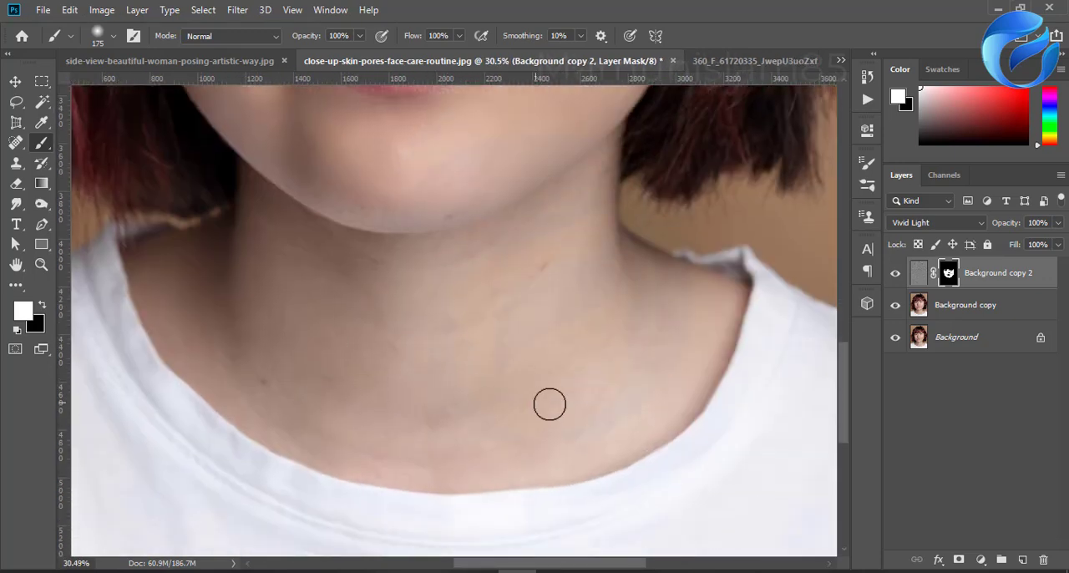
mouse_move(550, 404)
mouse_down()
mouse_move(487, 425)
mouse_move(493, 337)
mouse_move(540, 247)
mouse_up()
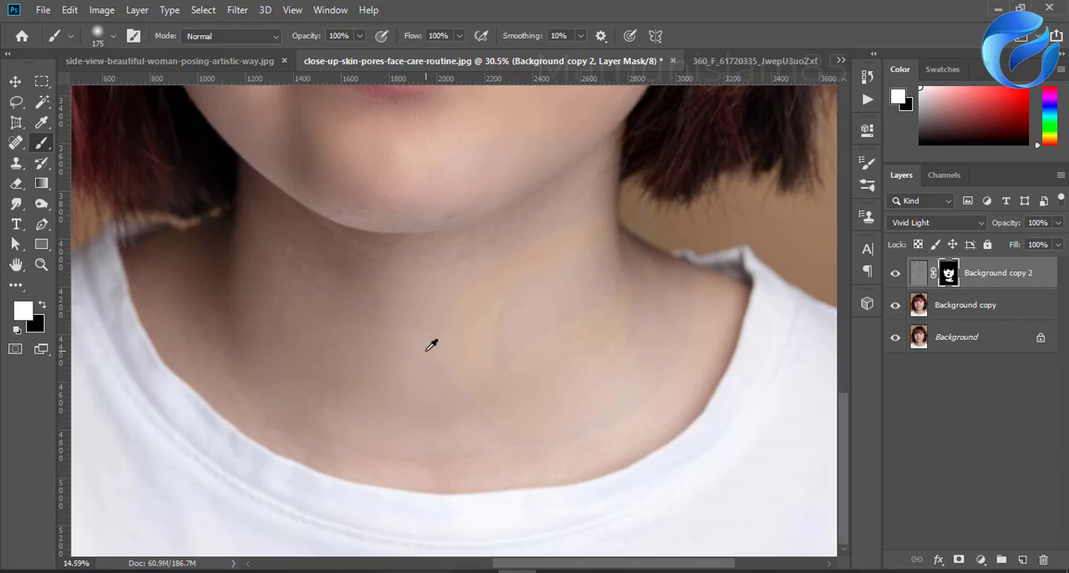
scroll(432, 344, down, 3)
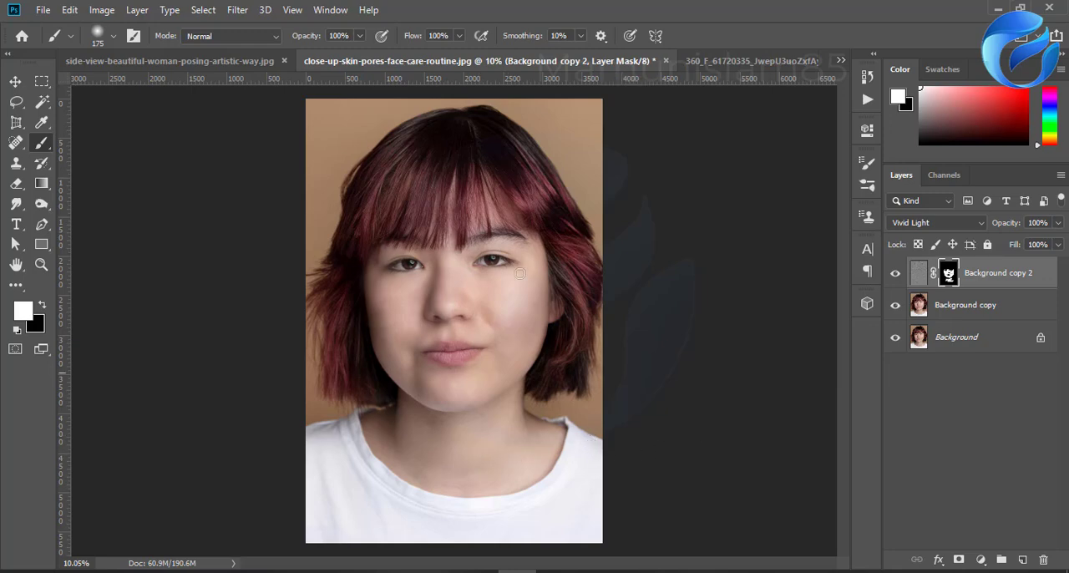
Step: Review the other two retouched portraits, the 360_F profile photo and side-view-beautiful-woman-posing-artistic-way.jpg
click(723, 61)
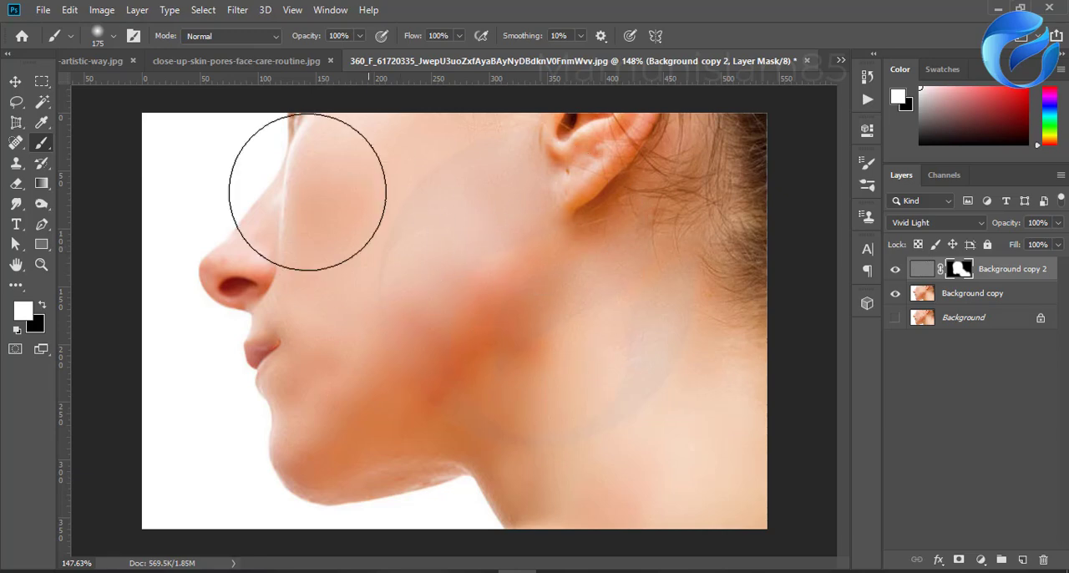
click(217, 61)
click(107, 61)
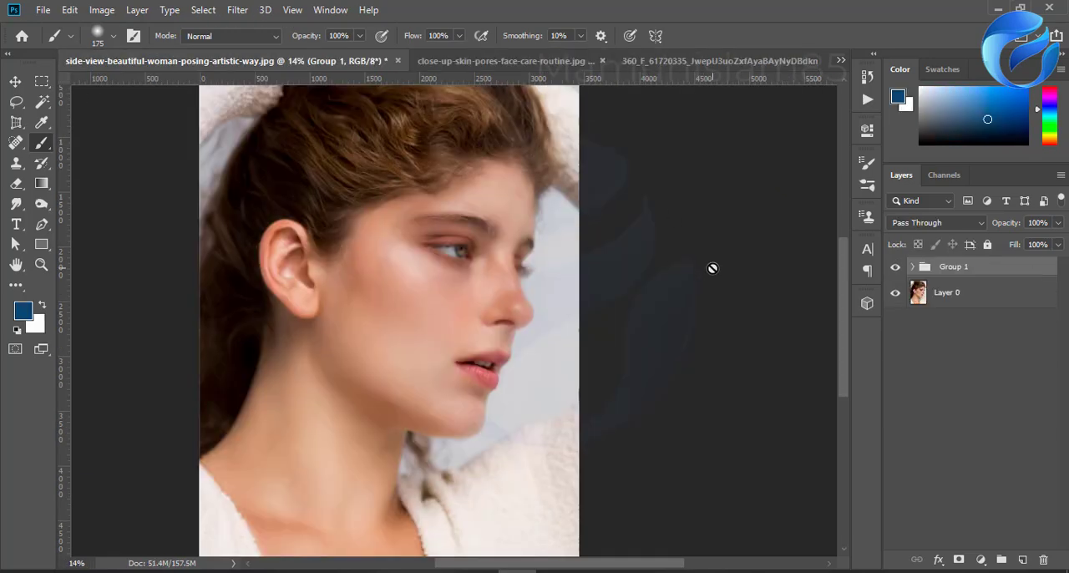